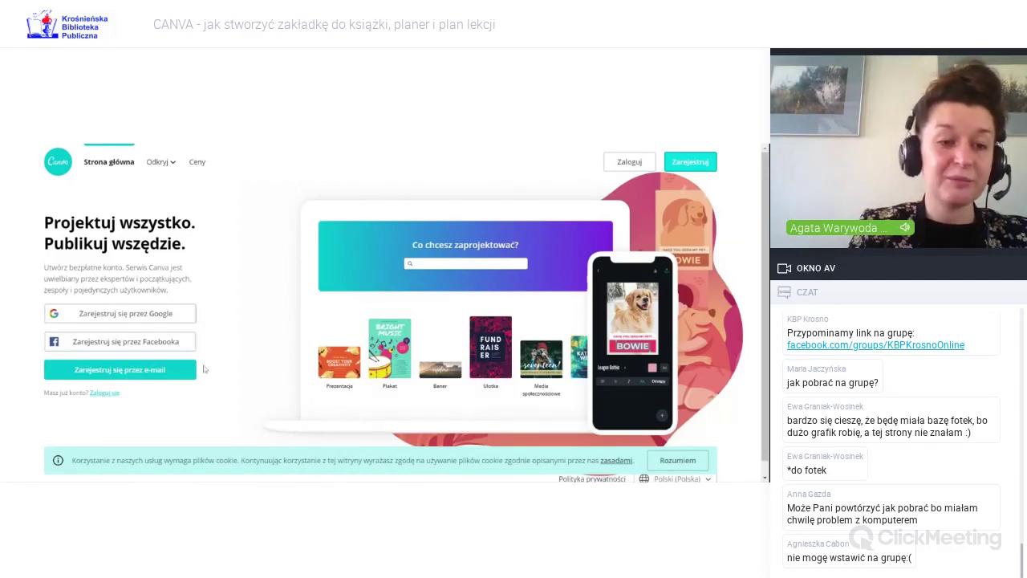
# Step: Walk through the e-mail sign-up form's name, E-mail and Hasło fields, then switch to logging in
pyautogui.click(145, 371)
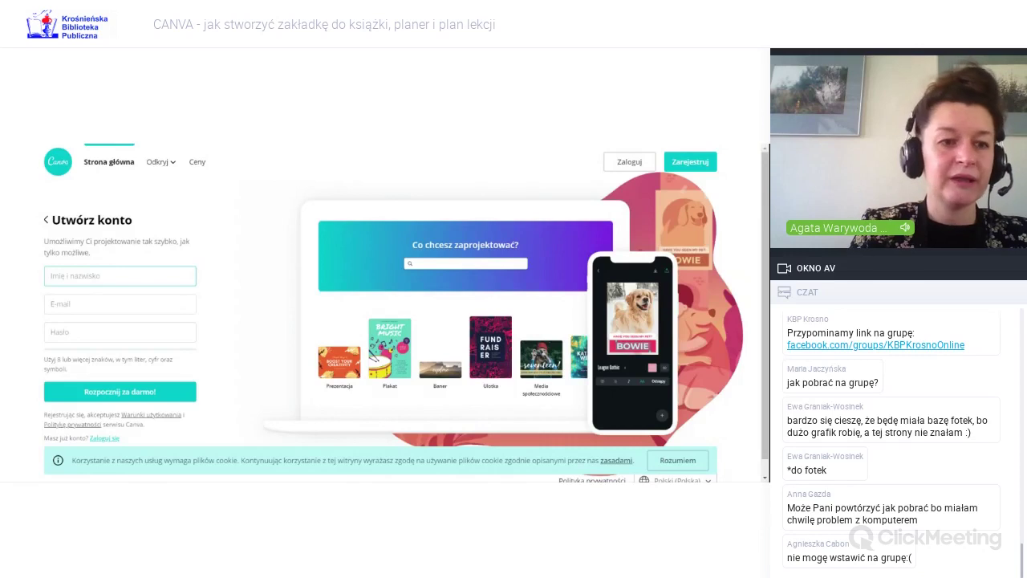
pyautogui.click(120, 303)
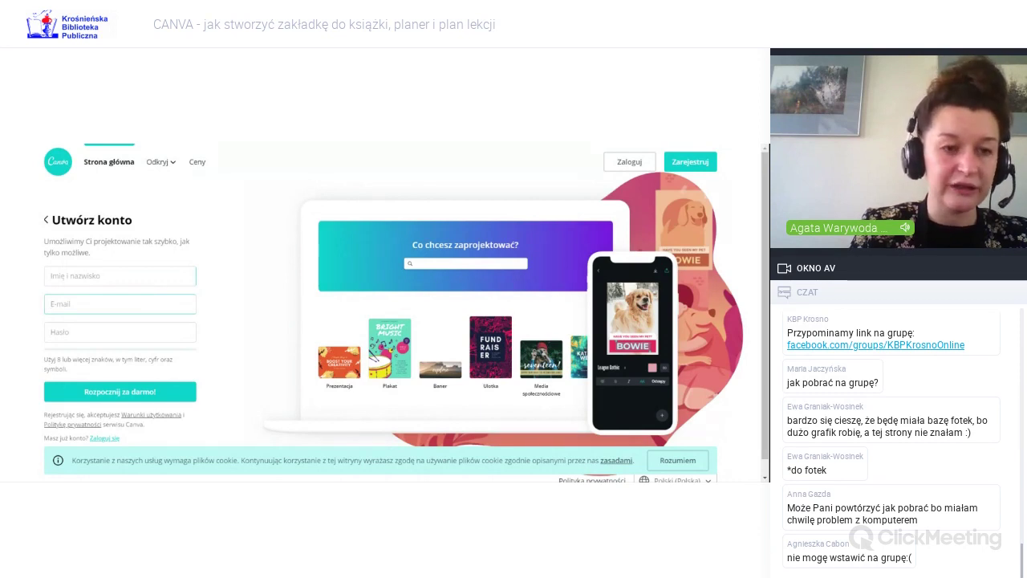
pyautogui.click(120, 332)
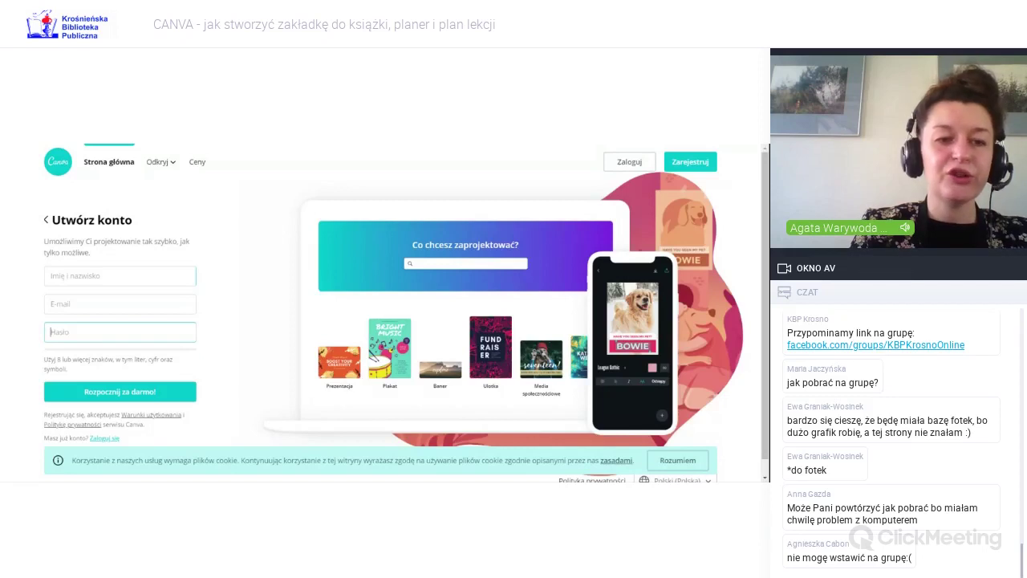
pyautogui.click(225, 336)
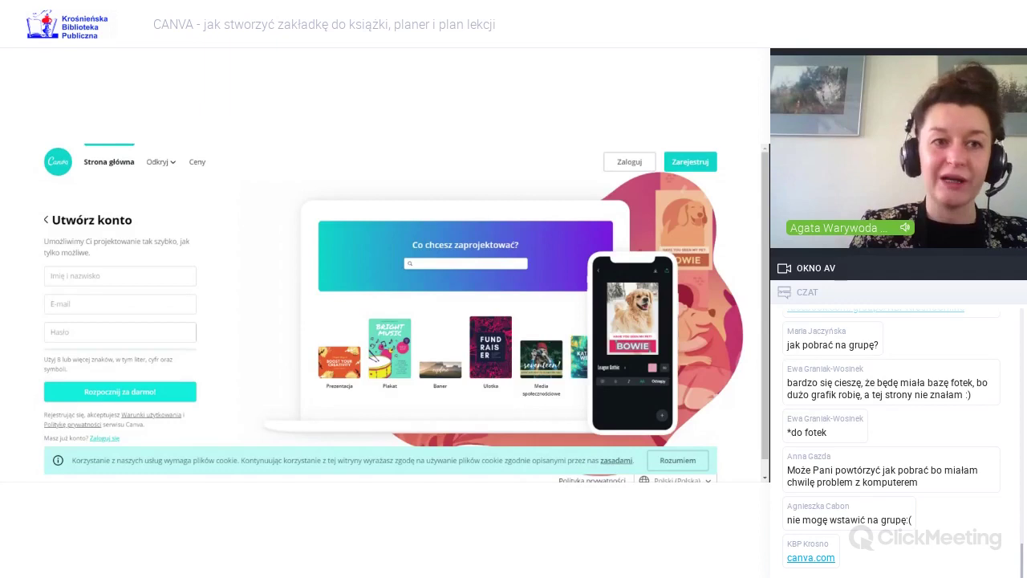
# Step: Switch to the login form and sign in to Canva with a Facebook account
pyautogui.click(630, 163)
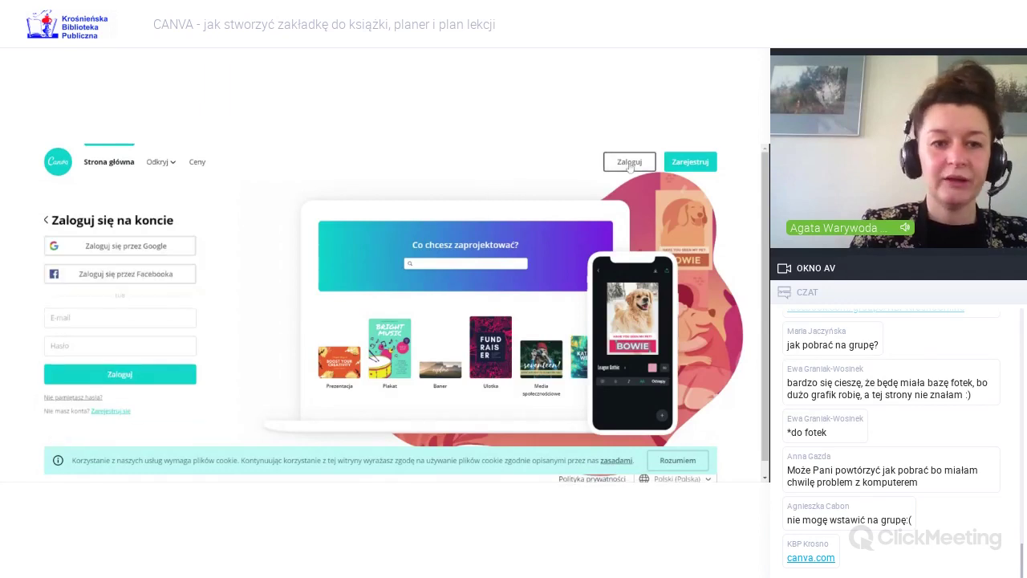
pyautogui.click(161, 277)
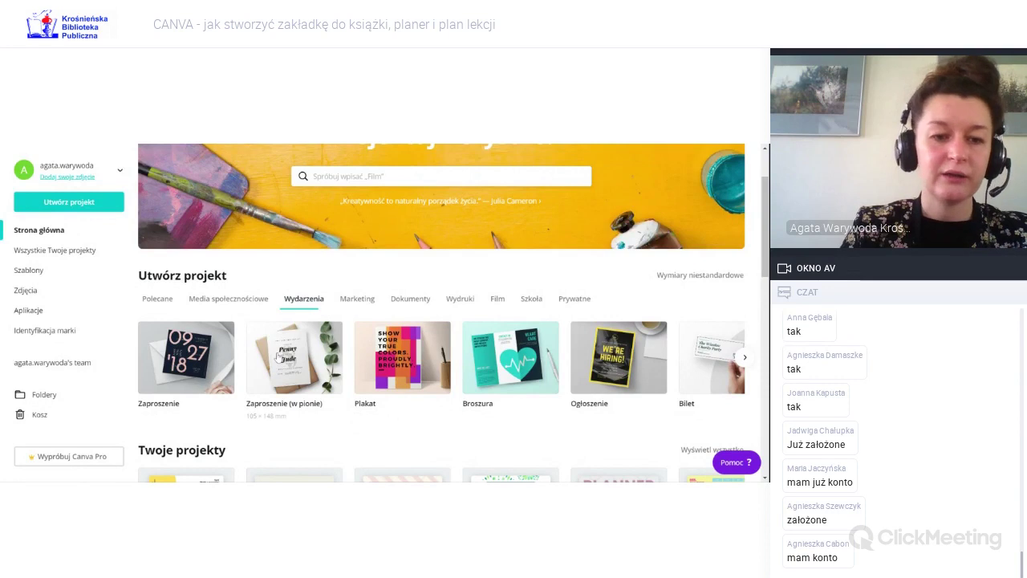
# Step: Browse the Marketing and Szkoła templates, return to Polecane, and show recent searches
pyautogui.click(358, 300)
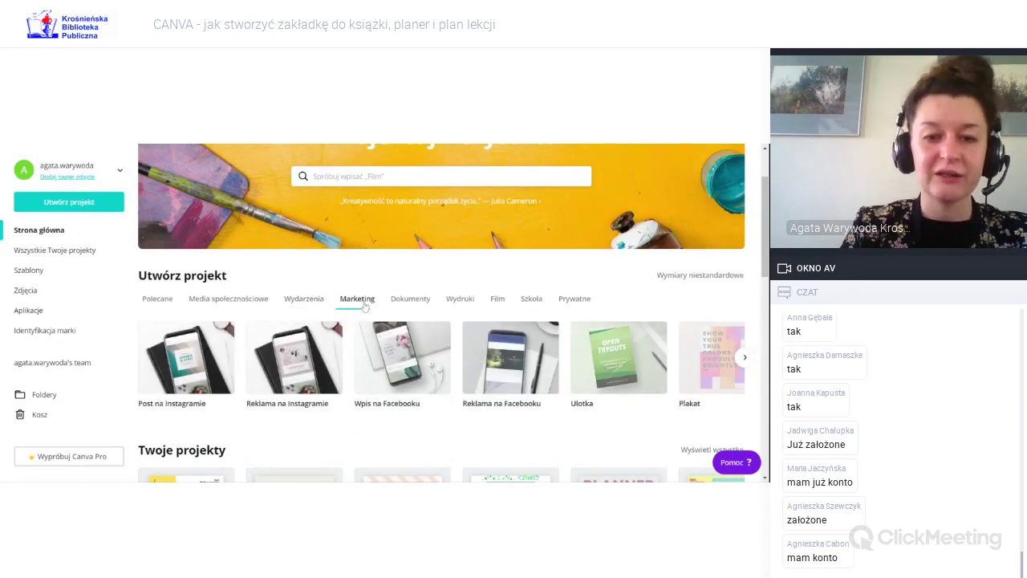
pyautogui.click(744, 361)
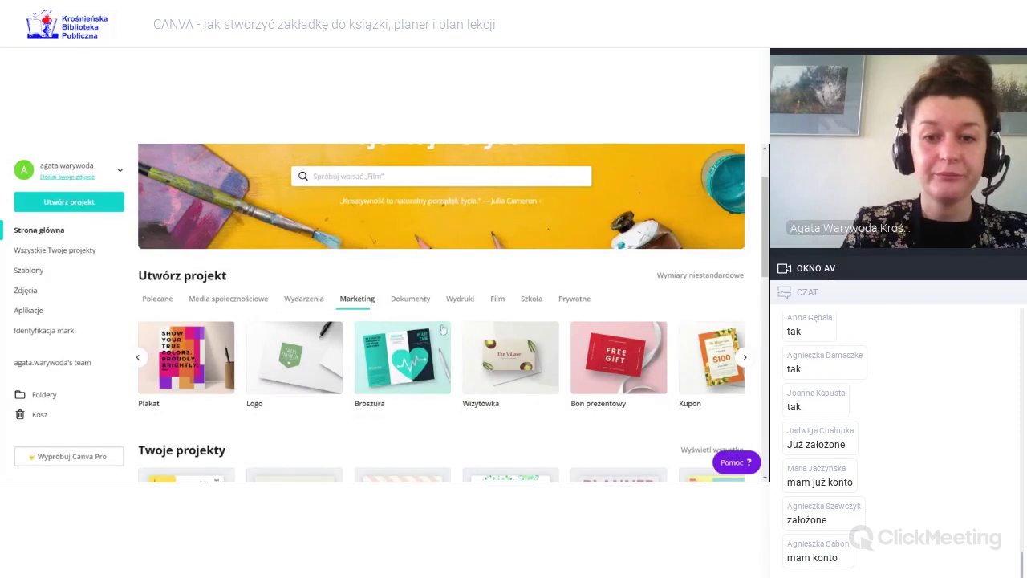
pyautogui.click(532, 300)
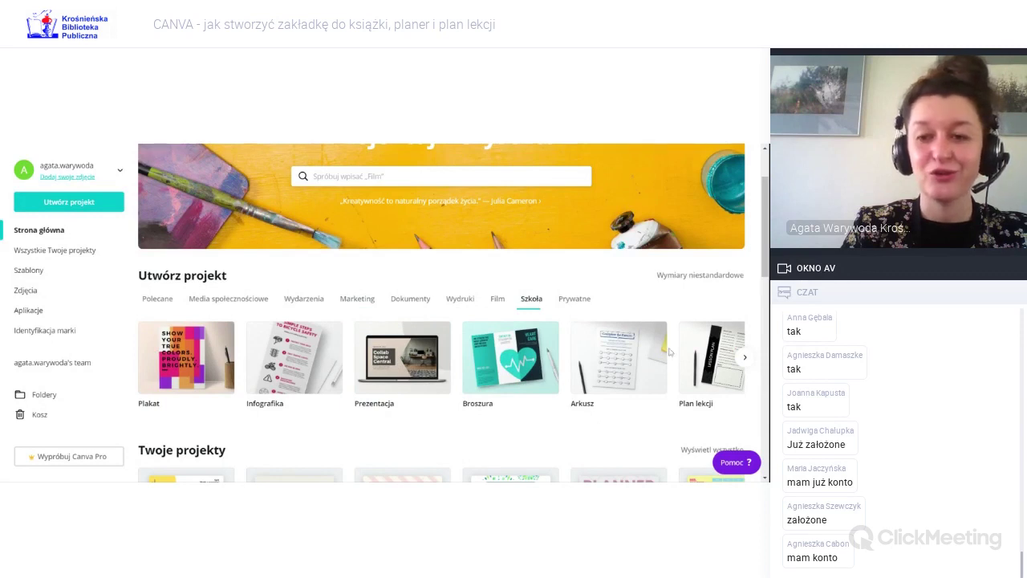
pyautogui.click(744, 358)
pyautogui.click(745, 358)
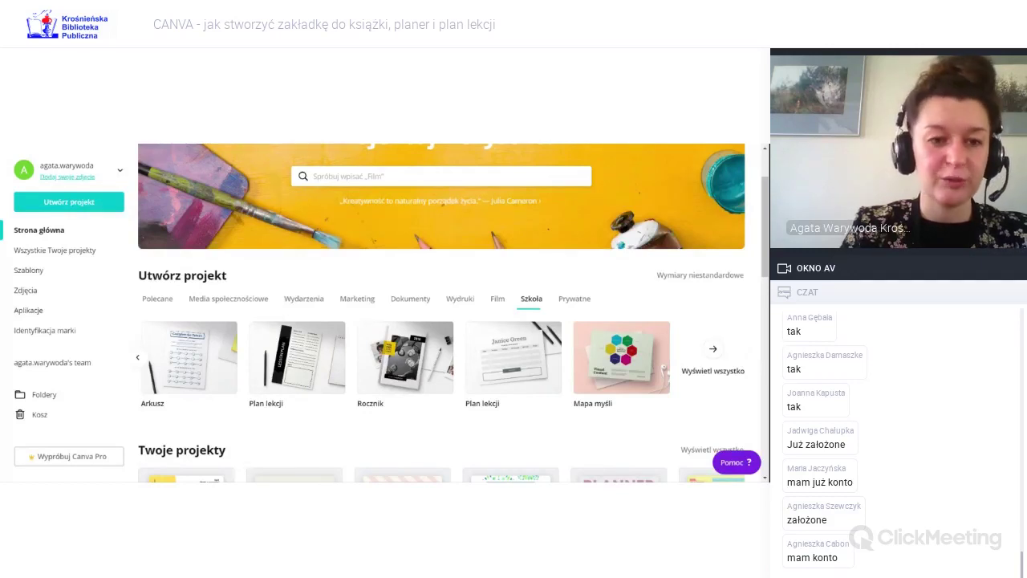
pyautogui.click(143, 300)
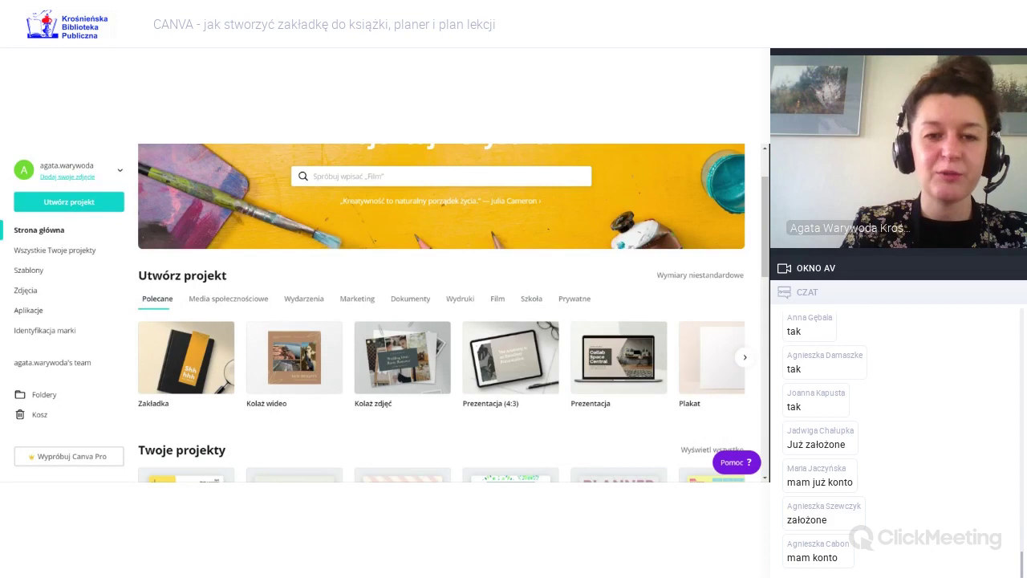
pyautogui.click(442, 176)
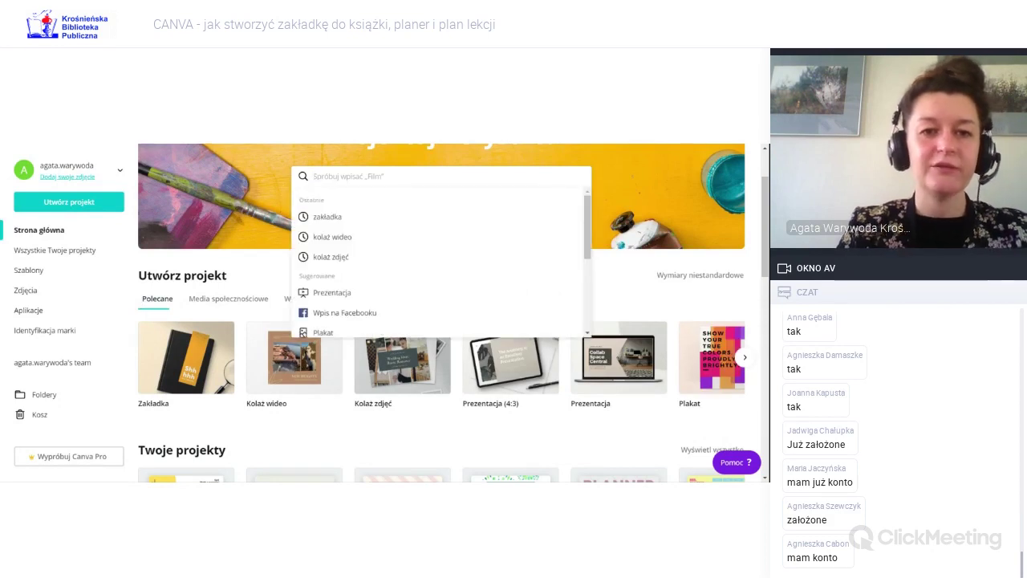
# Step: Search for the recent term 'zakładka' and scroll through the bookmark templates
pyautogui.click(335, 219)
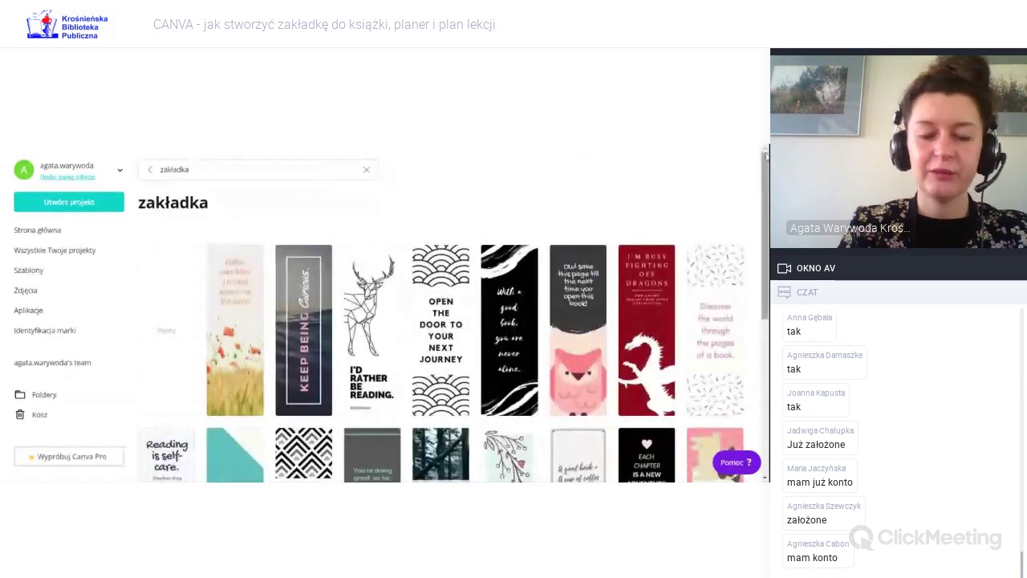
pyautogui.scroll(-1, 339, 219)
pyautogui.scroll(-5, 455, 315)
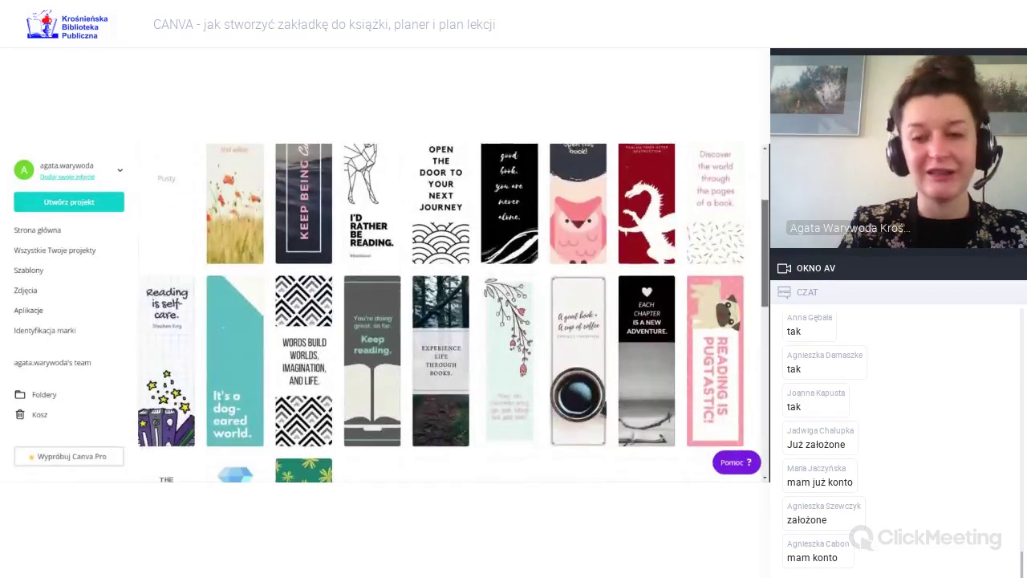
pyautogui.scroll(-3, 343, 361)
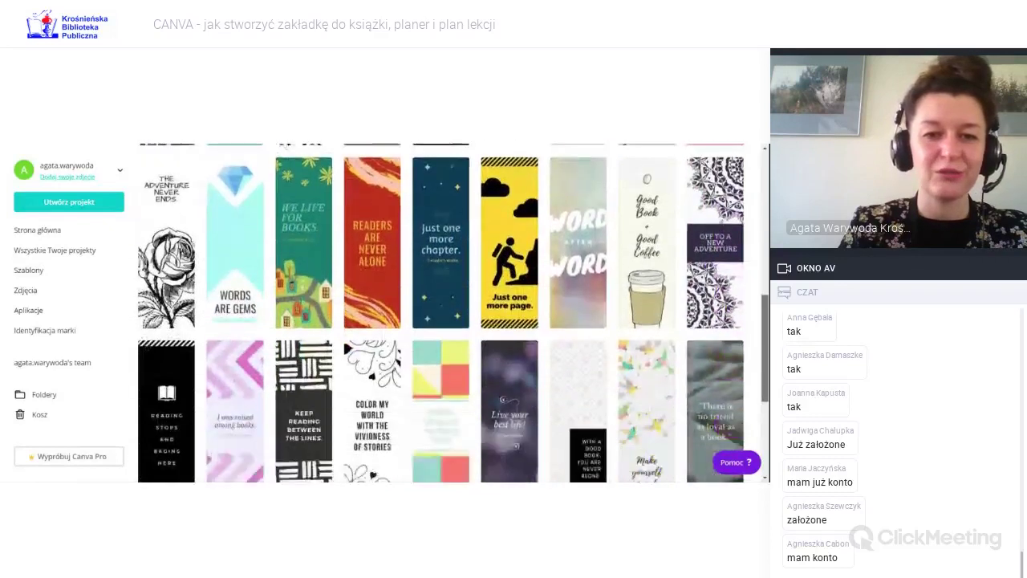
pyautogui.scroll(8, 343, 361)
pyautogui.scroll(3, 281, 345)
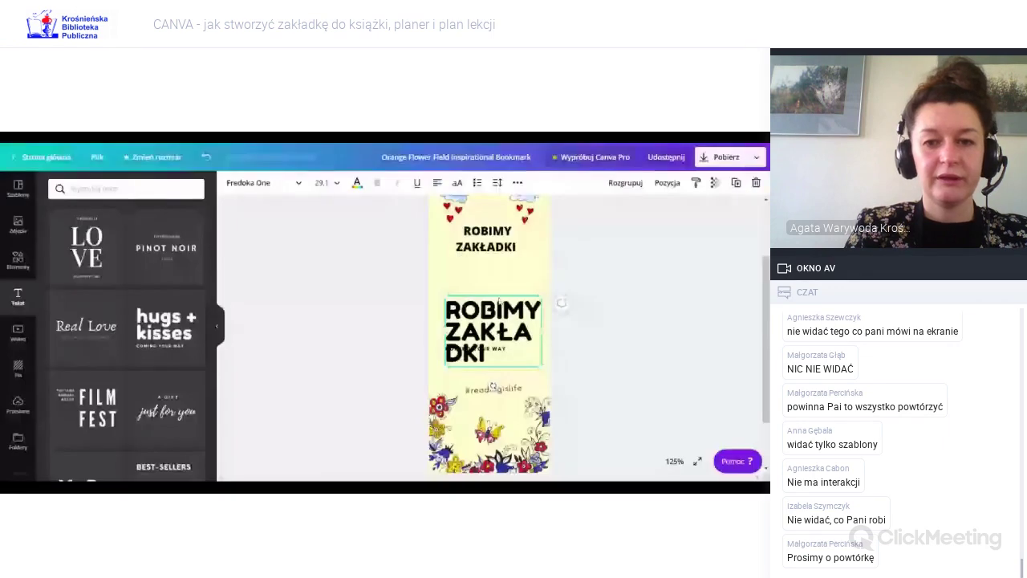
# Step: Nudge the large ROBIMY ZAKŁADKI title slightly left and down
pyautogui.click(390, 322)
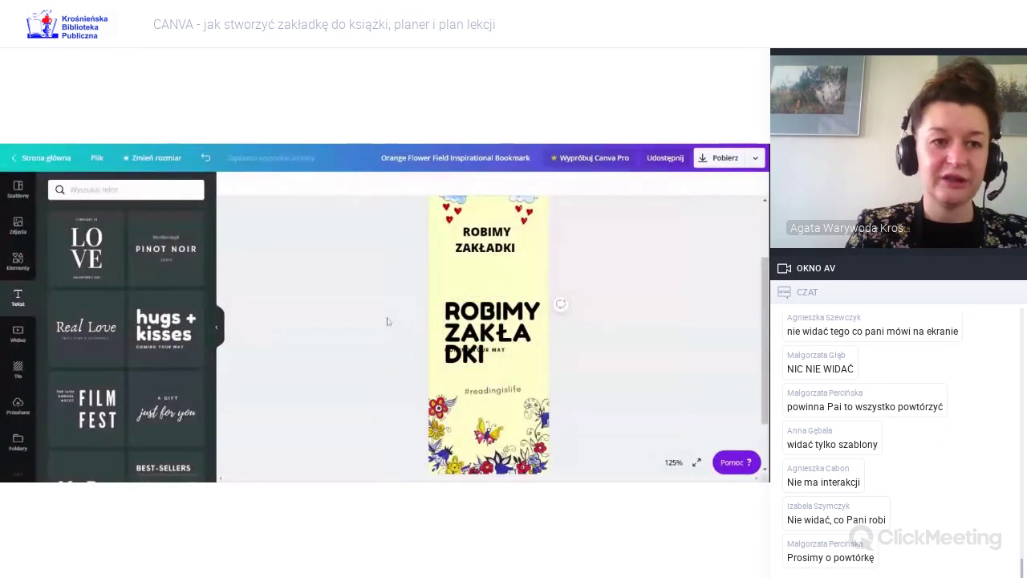
pyautogui.click(520, 308)
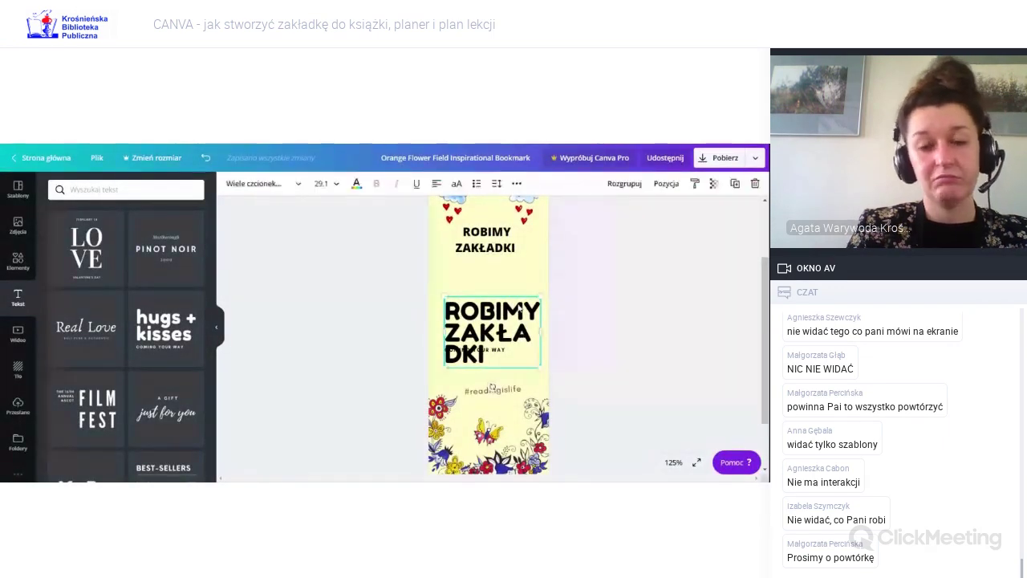
pyautogui.moveTo(514, 281); pyautogui.dragTo(511, 285)
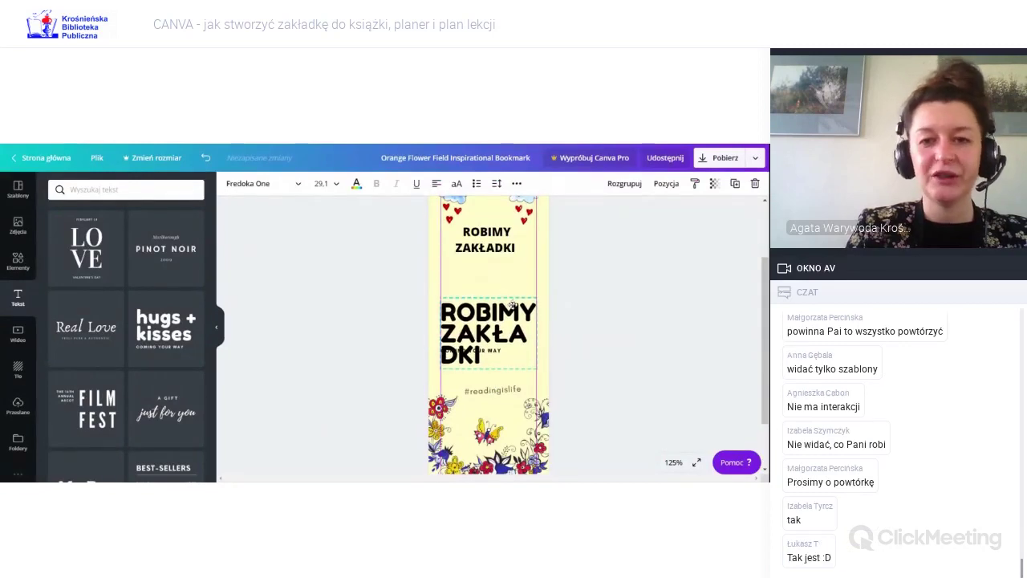
# Step: Replace the small top ROBIMY ZAKŁADKI heading with the text TEST
pyautogui.click(493, 245)
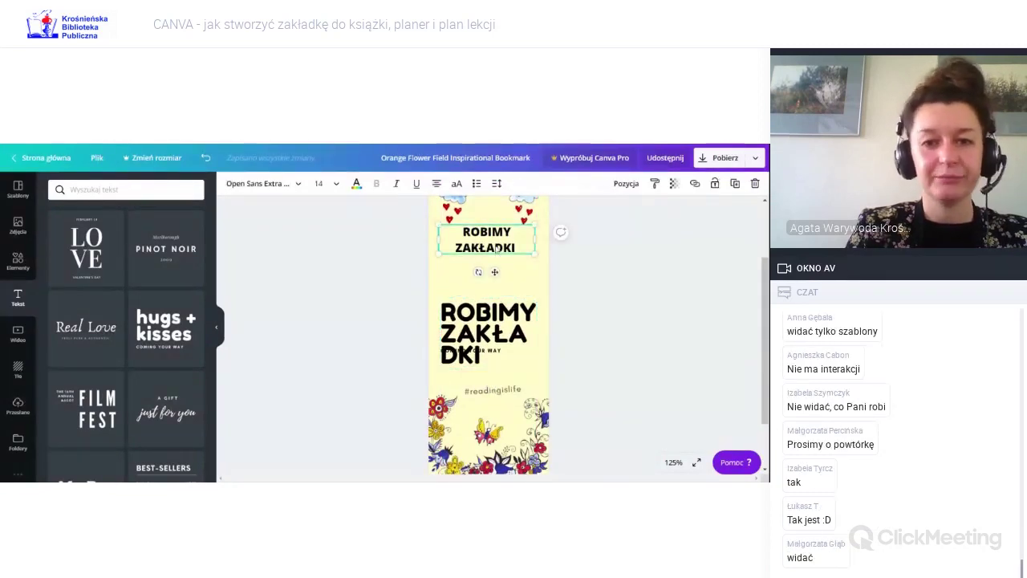
pyautogui.doubleClick(495, 247)
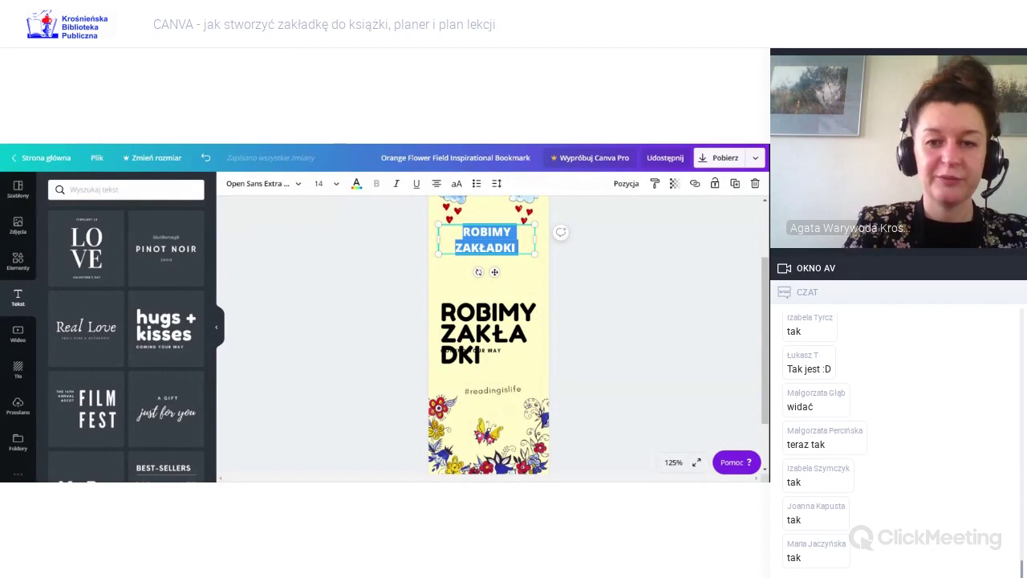
pyautogui.write('TEST')
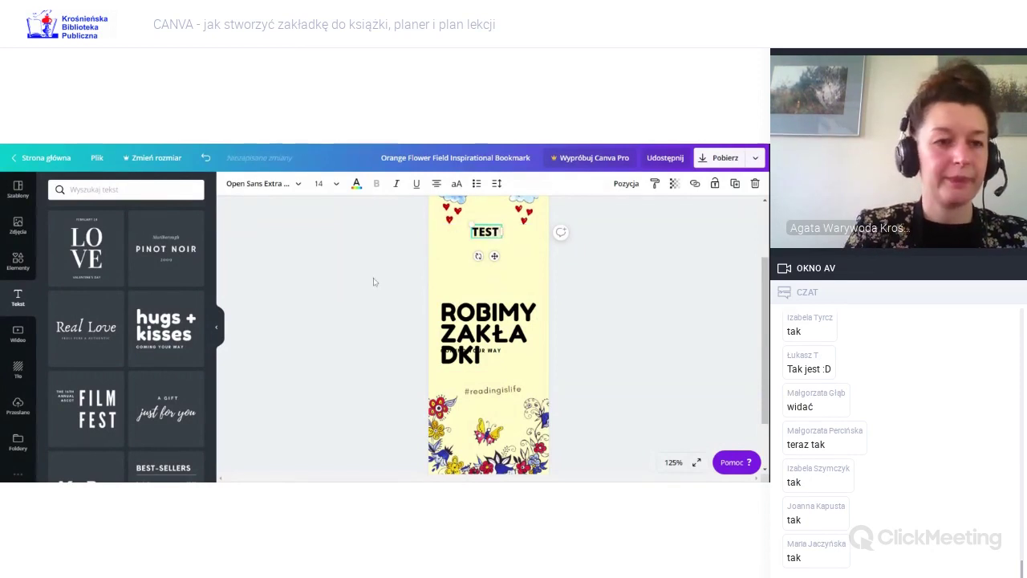
pyautogui.click(374, 280)
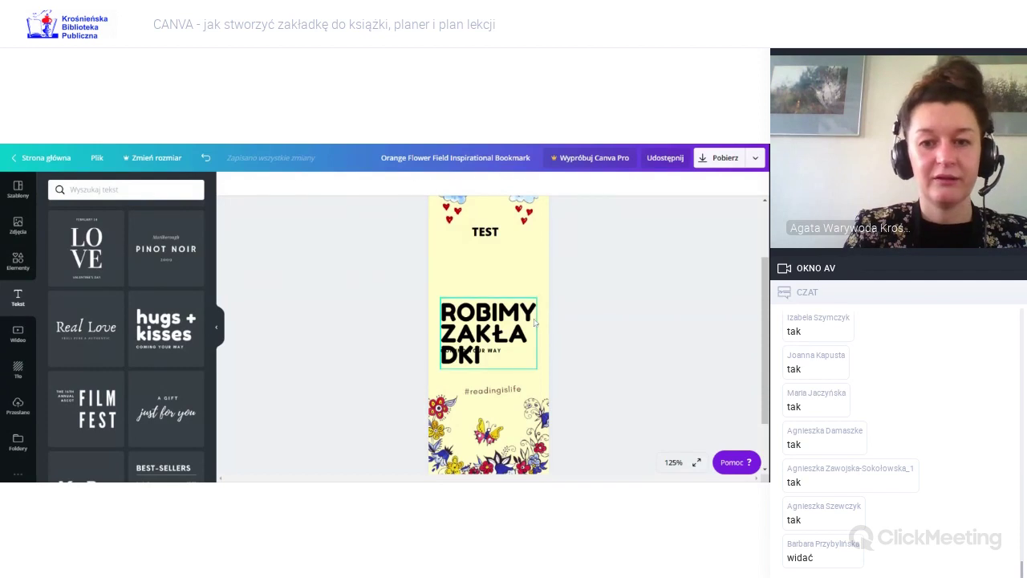
# Step: Move the large ROBIMY ZAKŁADKI title up near the bookmark's top, leaving TEST below it
pyautogui.moveTo(535, 319); pyautogui.dragTo(532, 275)
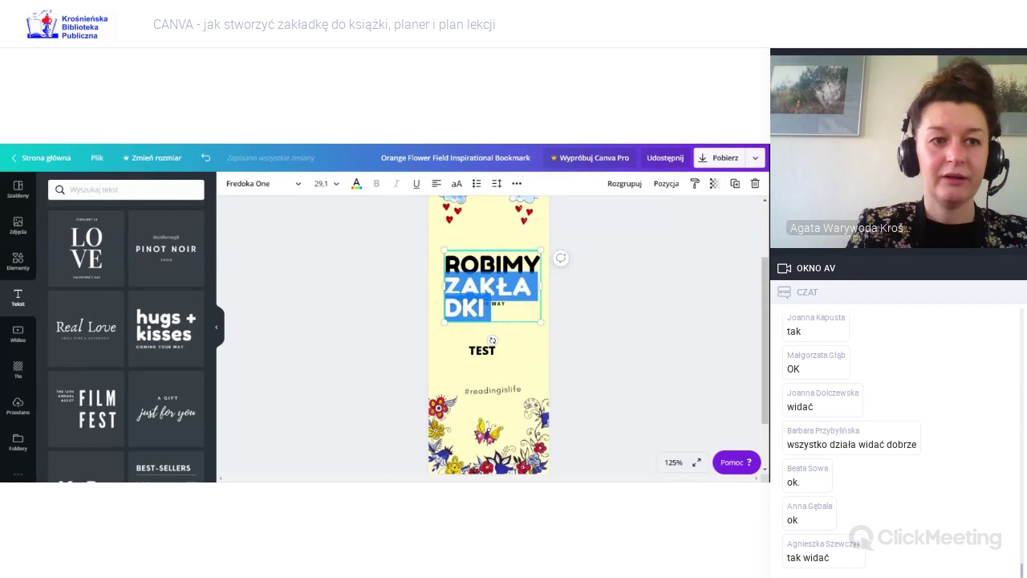
pyautogui.click(391, 310)
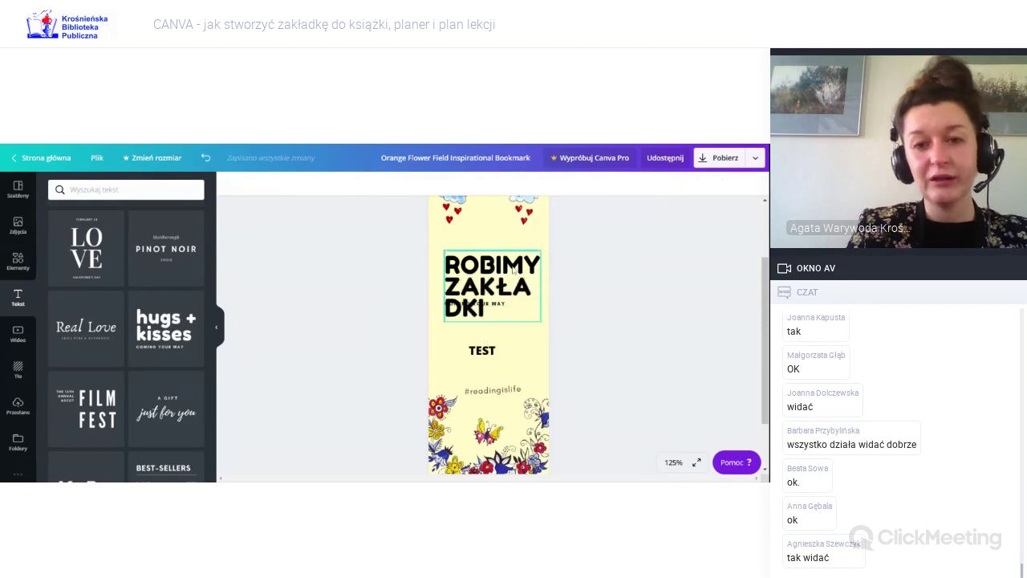
pyautogui.moveTo(512, 265); pyautogui.dragTo(512, 239)
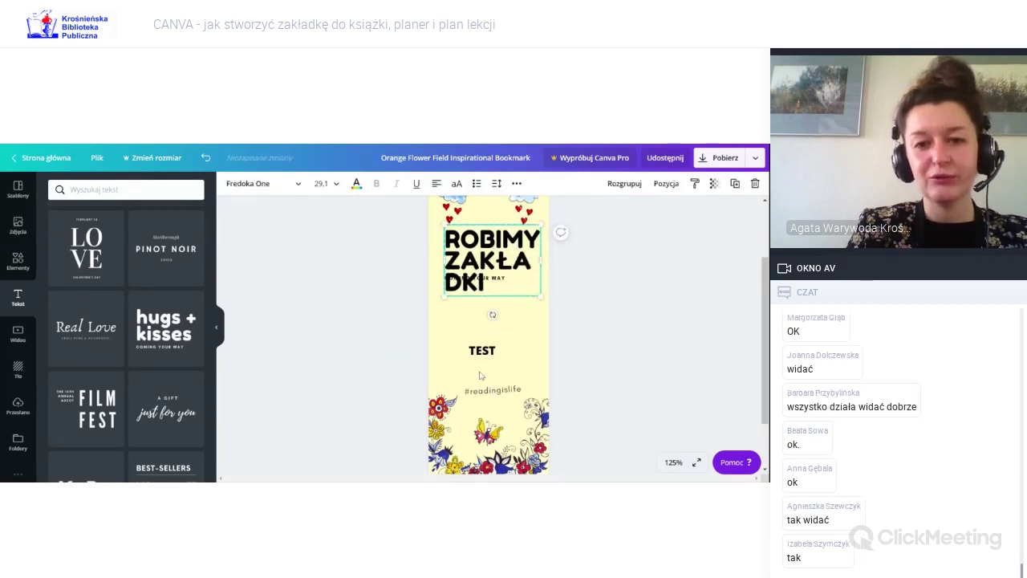
pyautogui.doubleClick(483, 350)
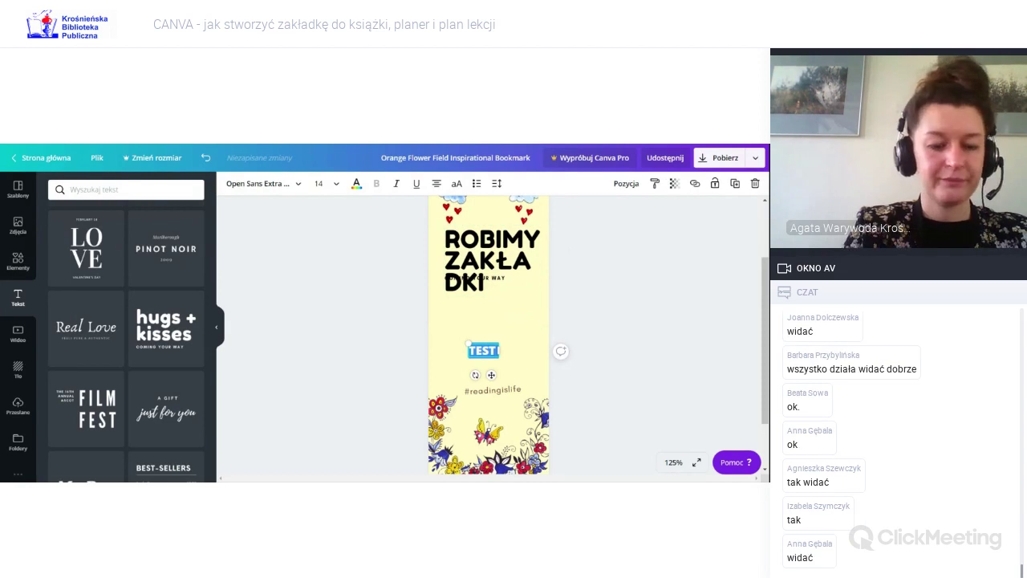
# Step: Change TEST to 'ZMIANA TEKSTU' and move it up just beneath the title
pyautogui.write('ZMIANA TEKSTU')
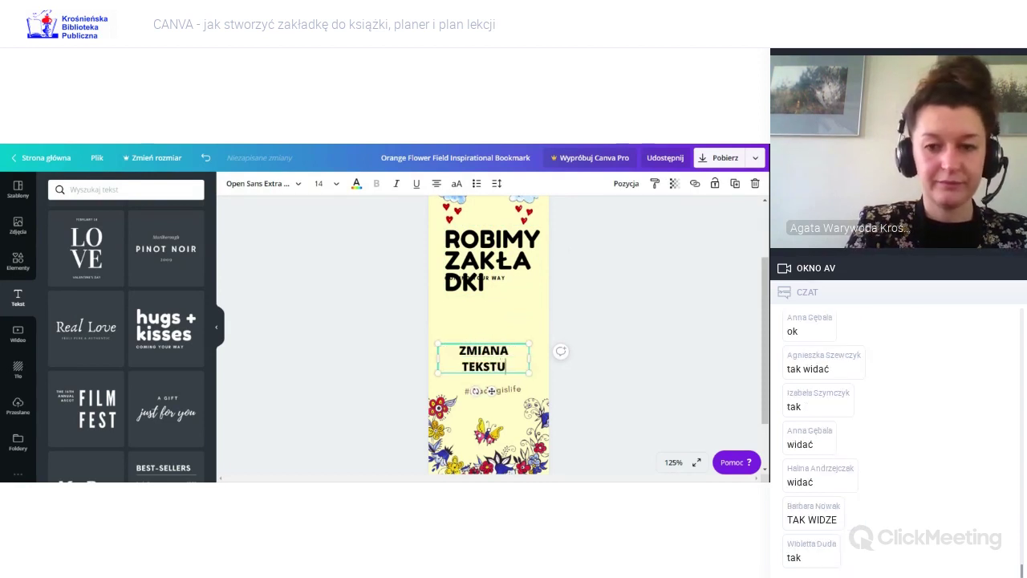
pyautogui.moveTo(492, 343); pyautogui.dragTo(493, 318)
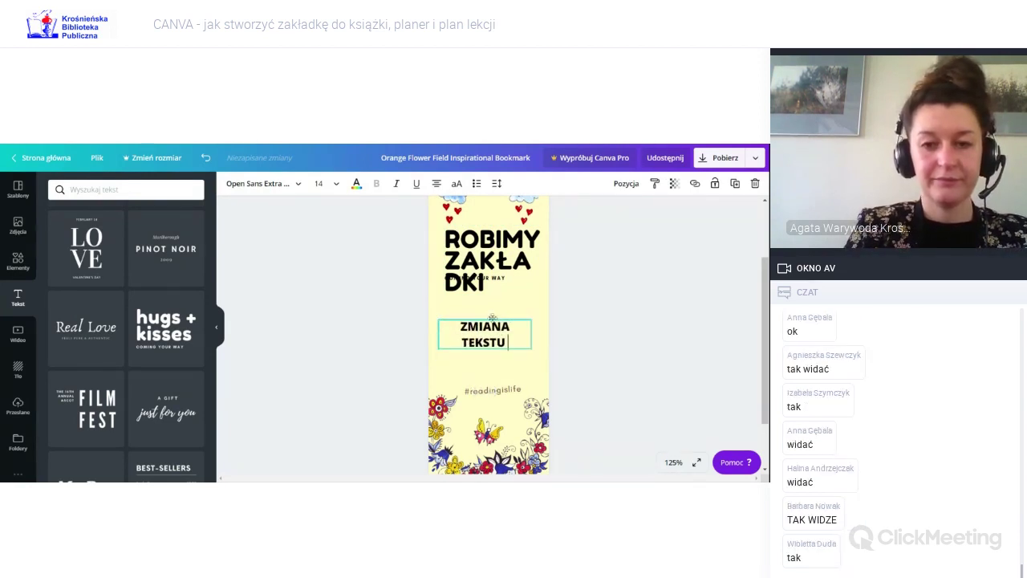
pyautogui.click(369, 333)
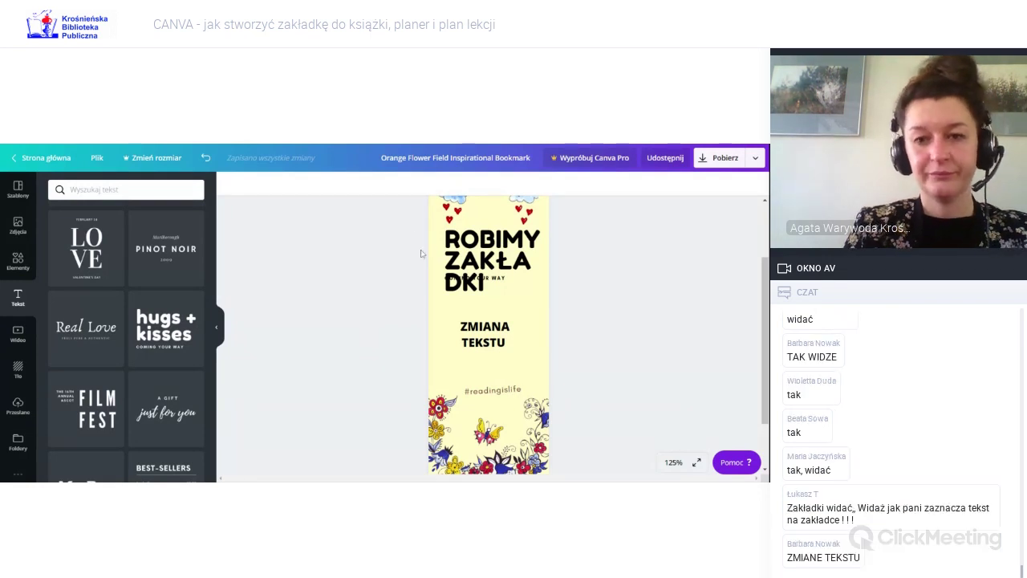
# Step: Shift the large title text box slightly up and to the left
pyautogui.click(463, 250)
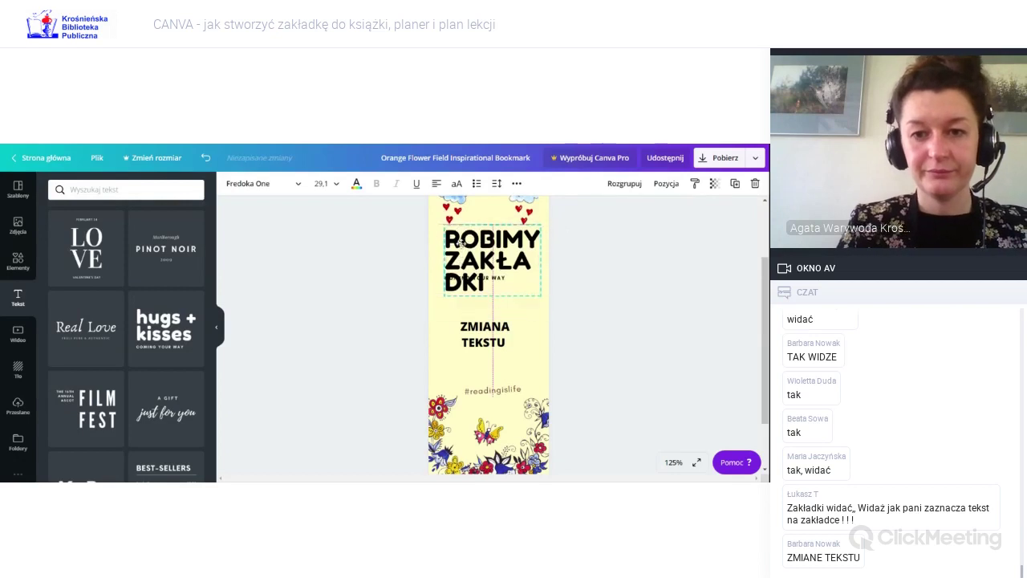
pyautogui.moveTo(463, 251)
pyautogui.mouseDown()
pyautogui.moveTo(460, 276)
pyautogui.moveTo(456, 243)
pyautogui.mouseUp()
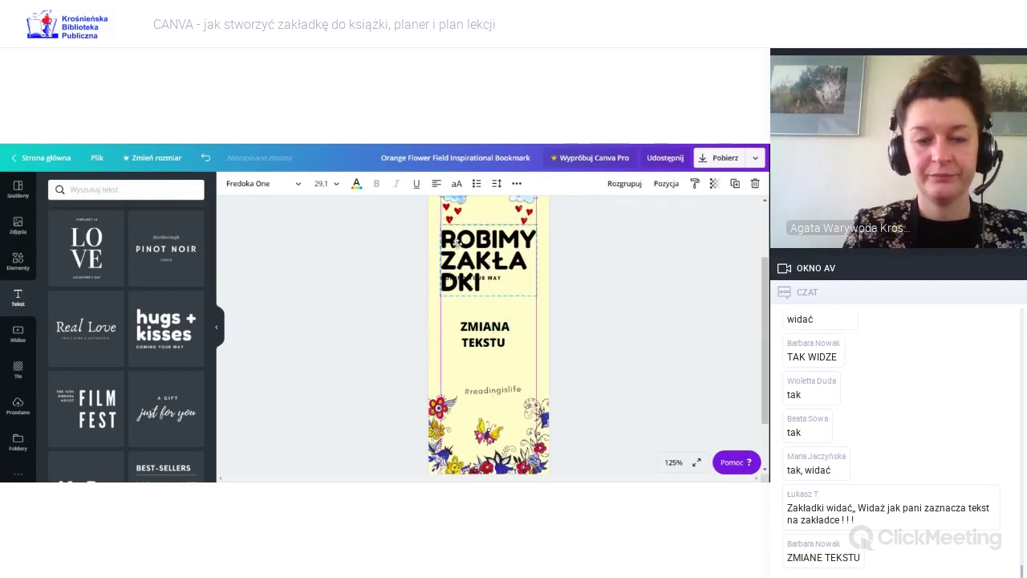
pyautogui.click(310, 280)
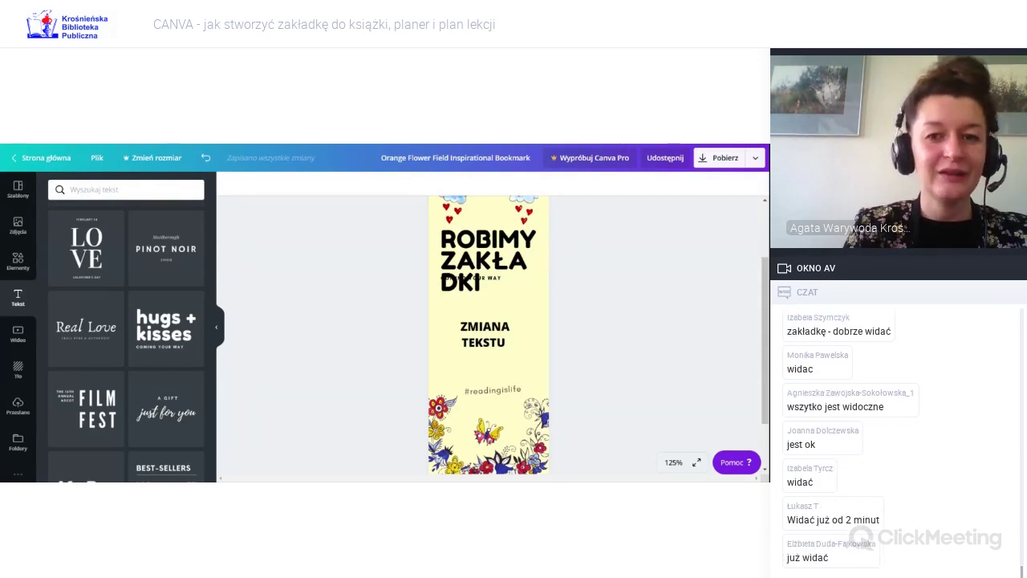
# Step: Delete the ROBIMY ZAKŁADKI text element from the bookmark
pyautogui.click(447, 252)
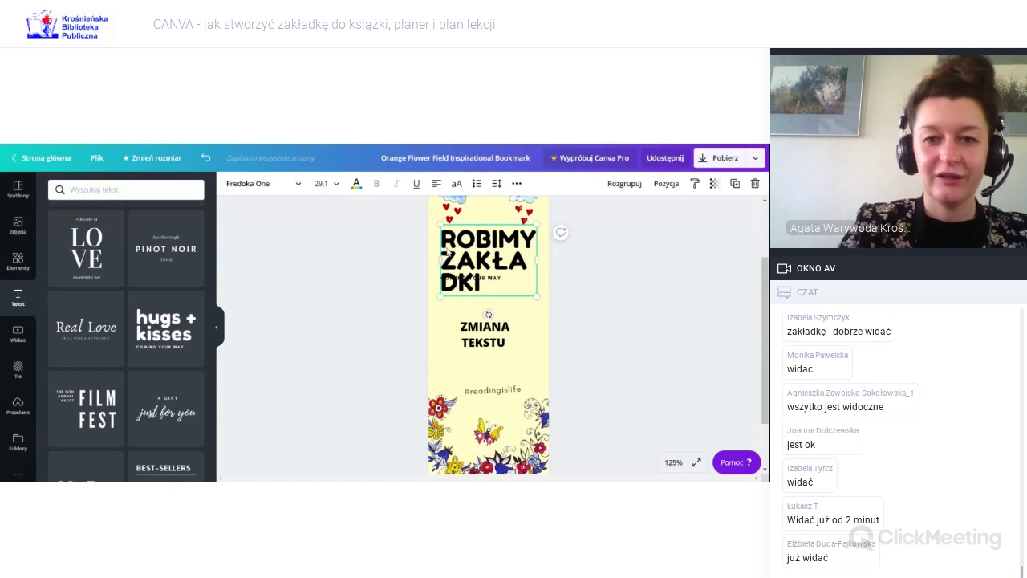
pyautogui.press('Delete')
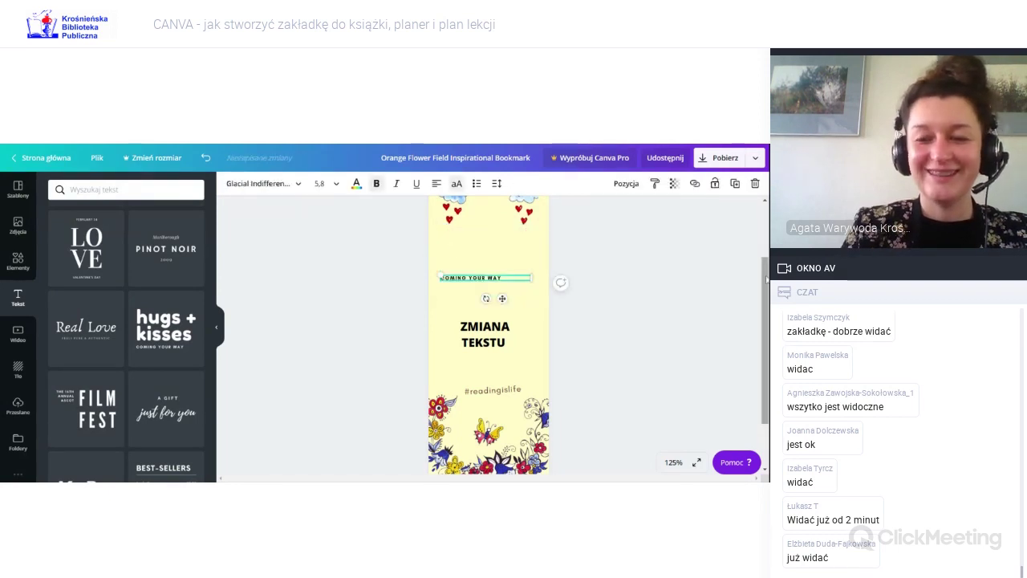
pyautogui.moveTo(767, 279); pyautogui.dragTo(764, 201)
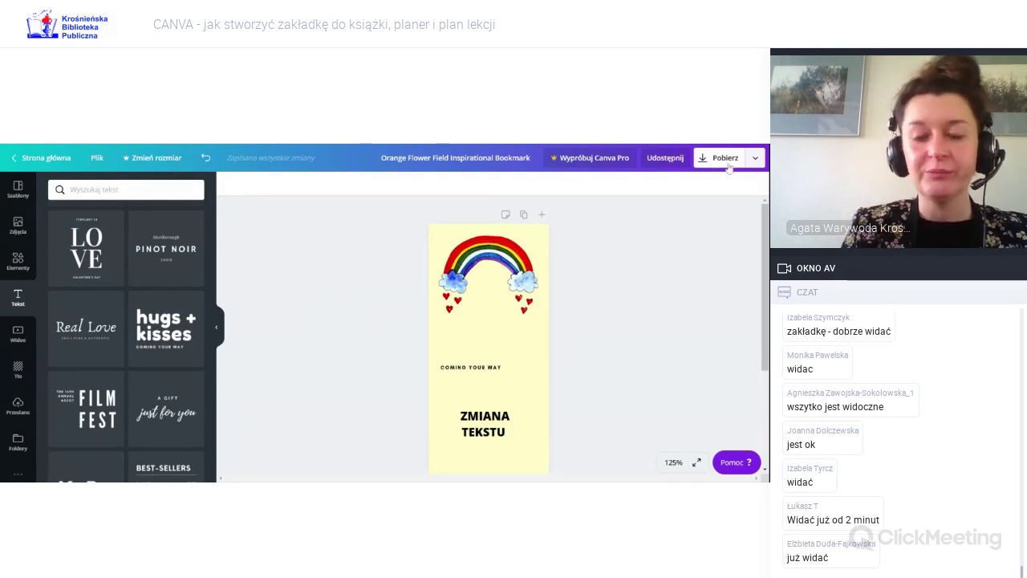
pyautogui.click(725, 160)
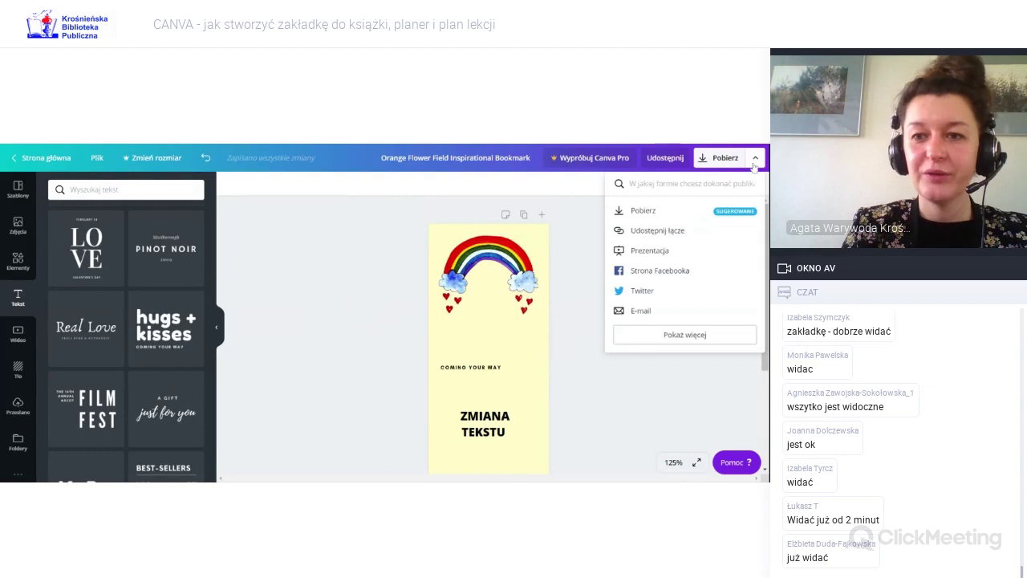
pyautogui.click(669, 211)
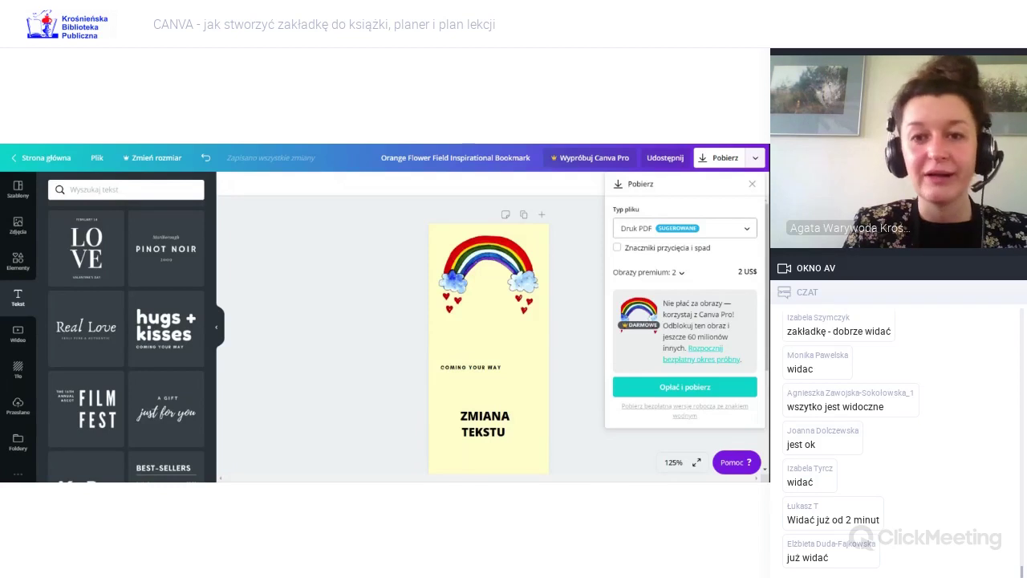
pyautogui.click(643, 237)
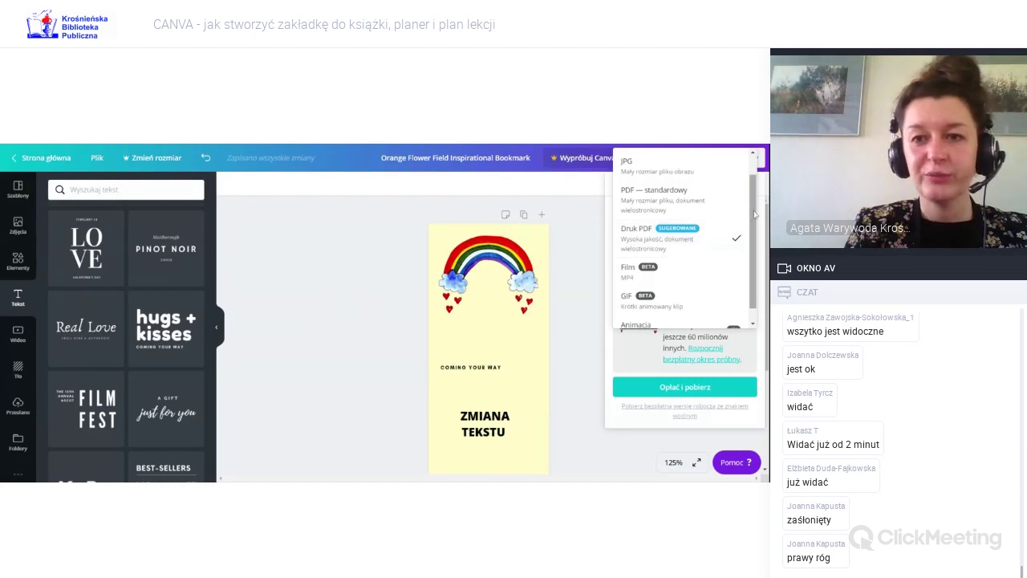
pyautogui.moveTo(754, 215); pyautogui.dragTo(754, 178)
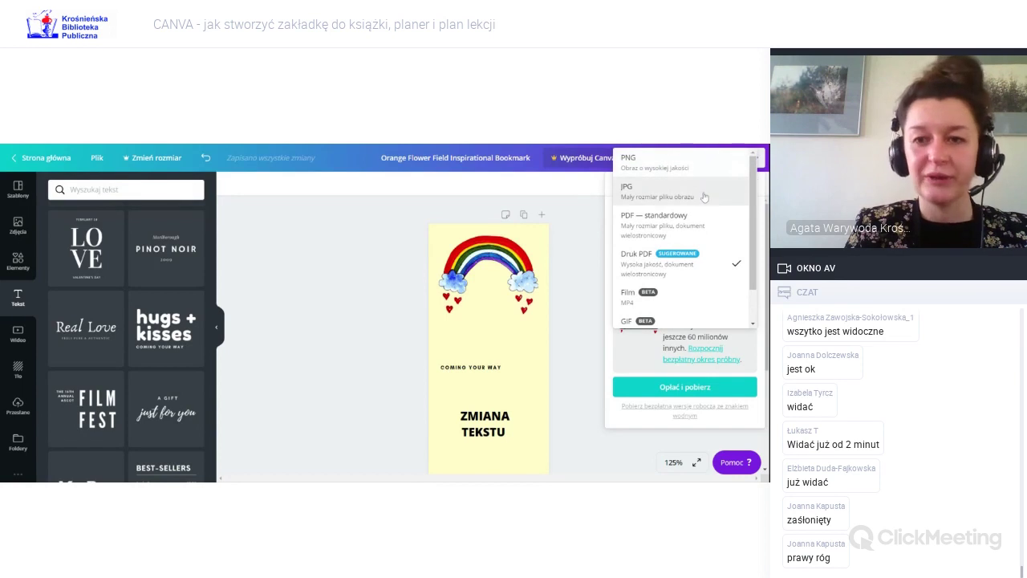
pyautogui.click(586, 246)
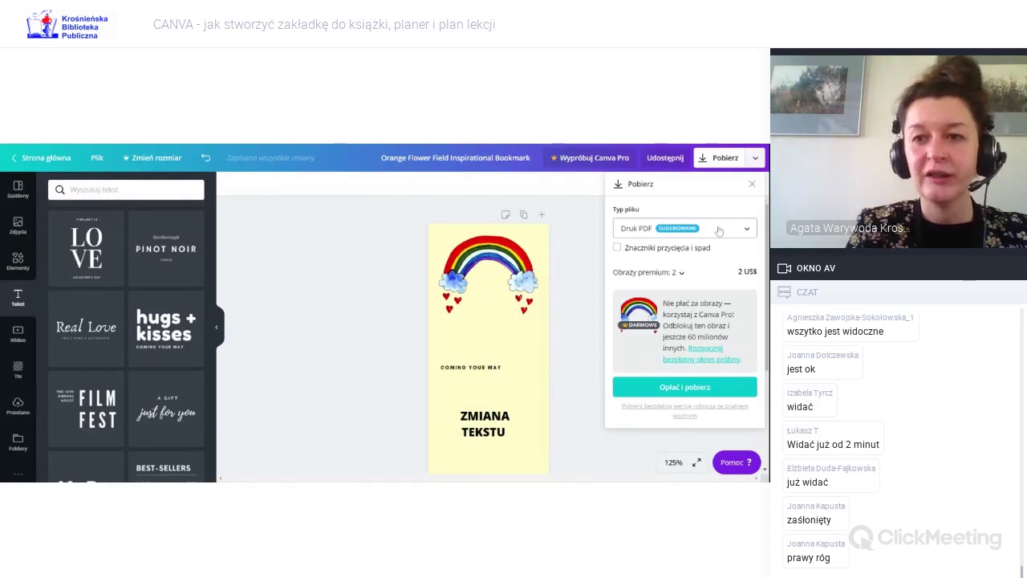
pyautogui.click(753, 186)
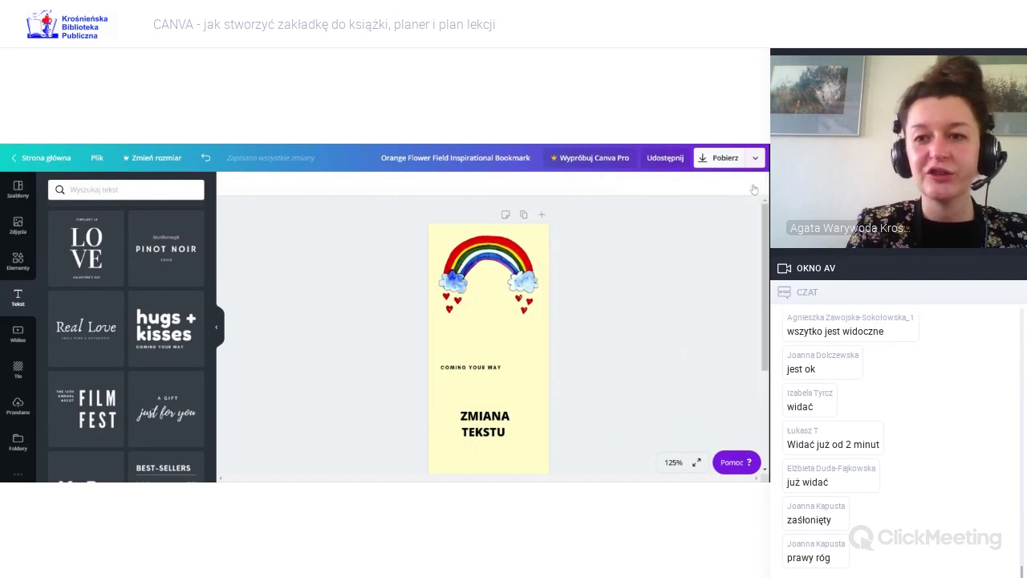
pyautogui.moveTo(766, 215)
pyautogui.mouseDown()
pyautogui.moveTo(766, 269)
pyautogui.moveTo(767, 227)
pyautogui.mouseUp()
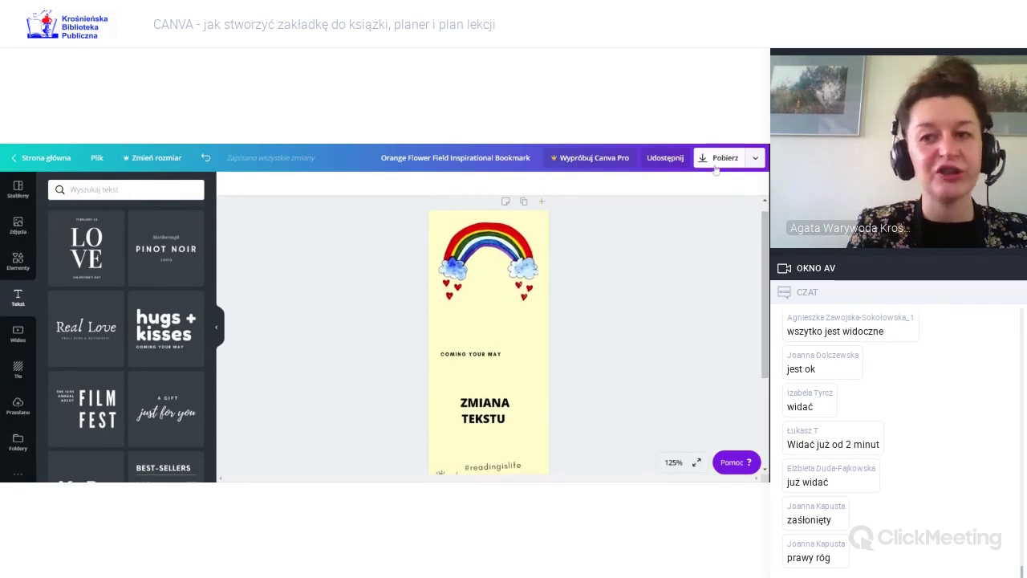
# Step: Delete the rainbow image from the bookmark
pyautogui.click(484, 279)
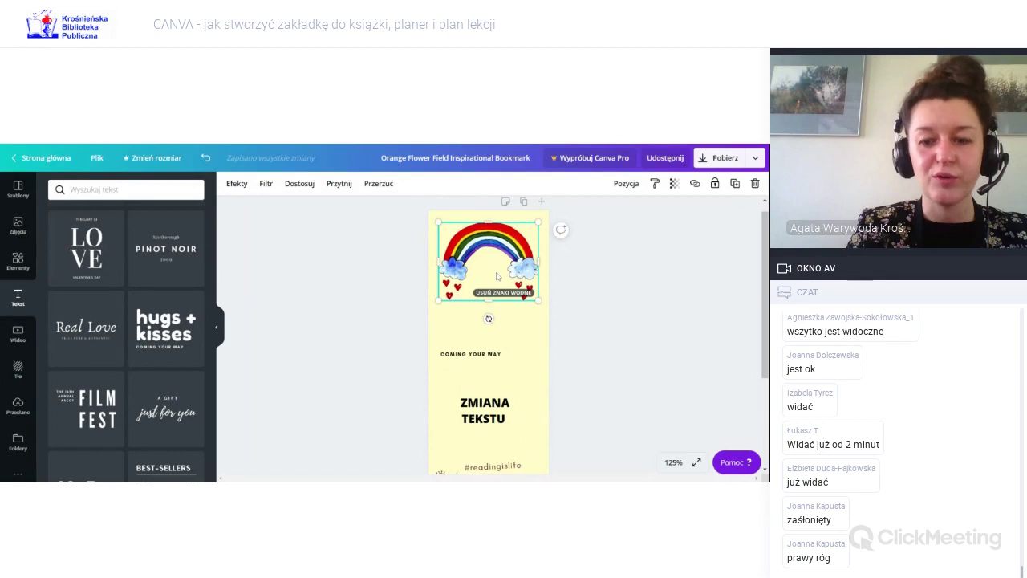
pyautogui.press('Delete')
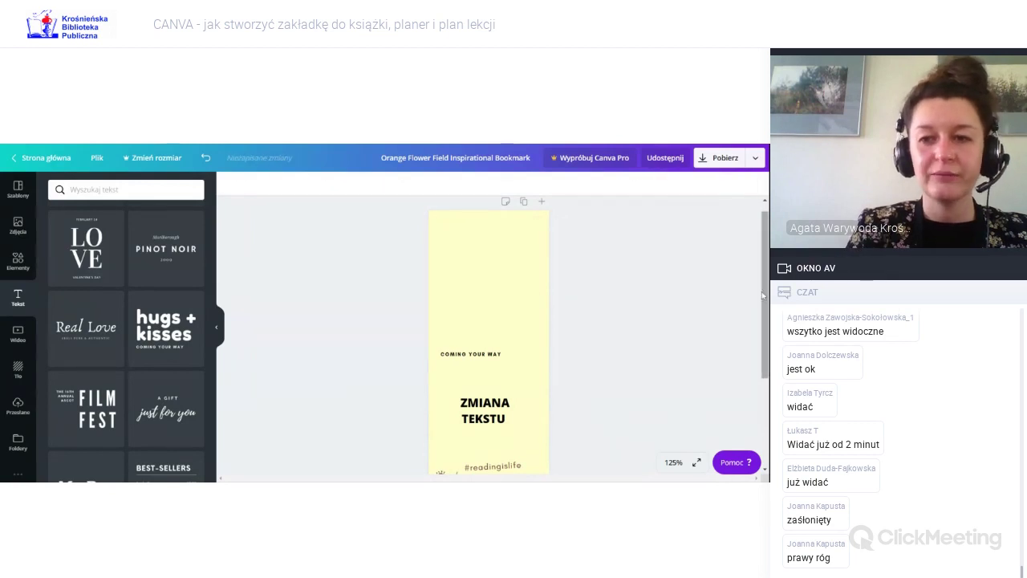
pyautogui.moveTo(762, 296); pyautogui.dragTo(762, 382)
# Step: Delete the flower image and bring up the download panel with Druk PDF as file type
pyautogui.click(457, 368)
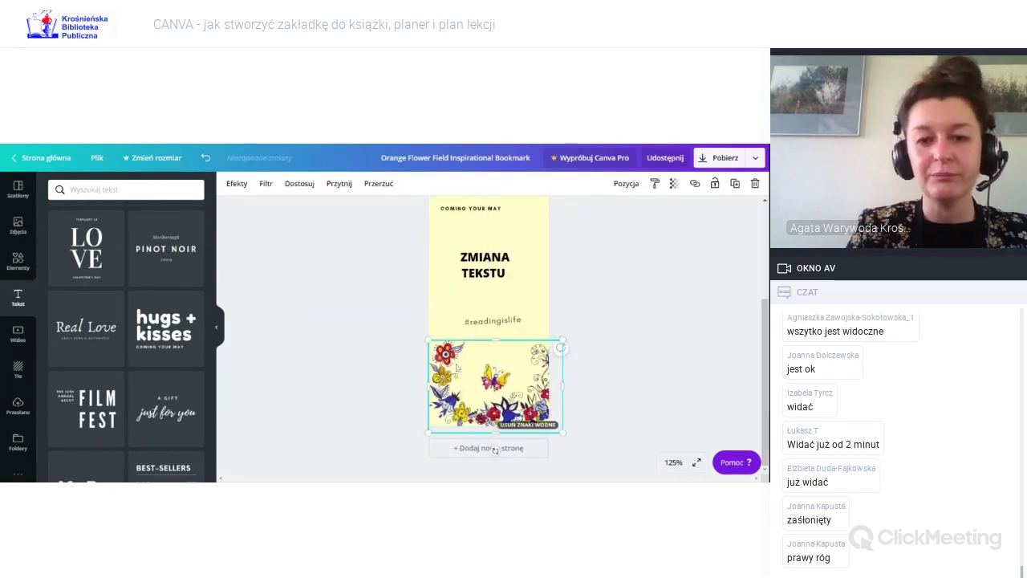
pyautogui.press('Delete')
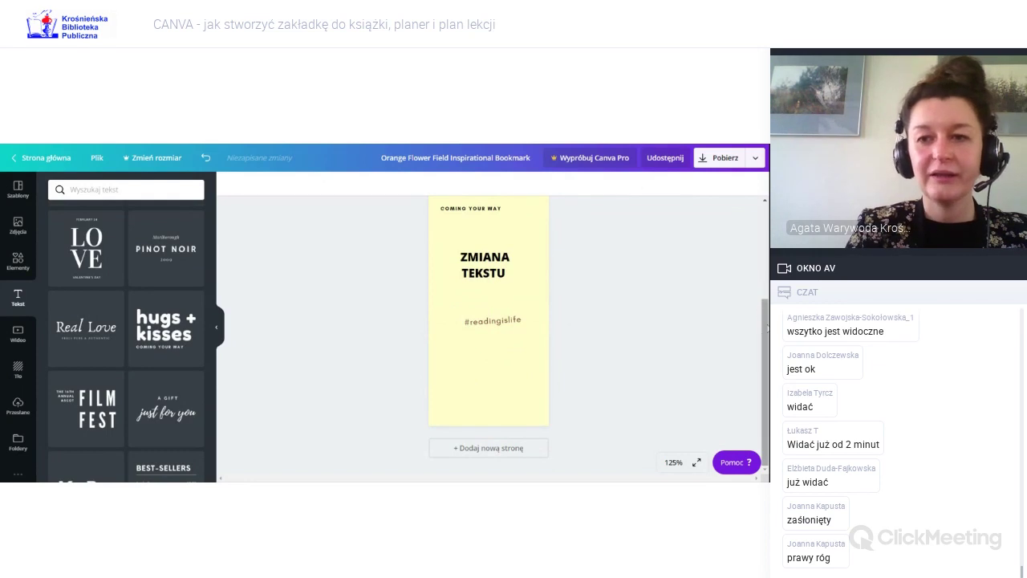
pyautogui.moveTo(764, 382); pyautogui.dragTo(764, 293)
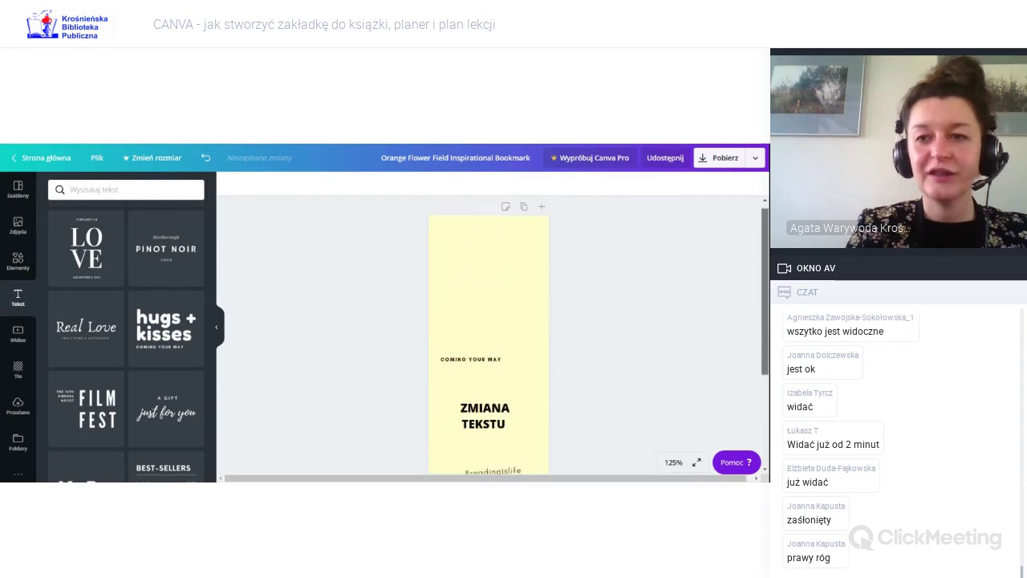
pyautogui.click(725, 159)
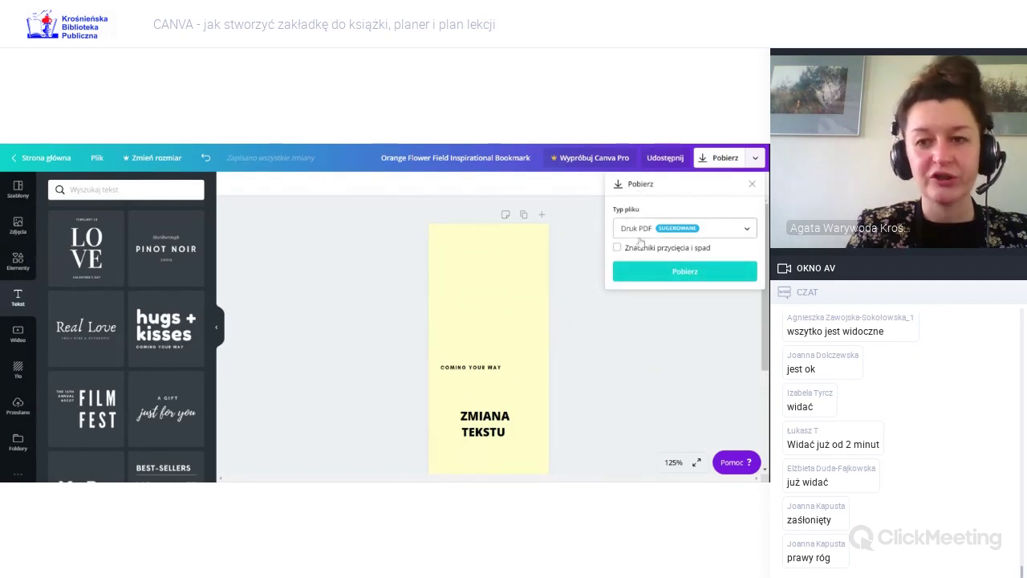
pyautogui.click(640, 233)
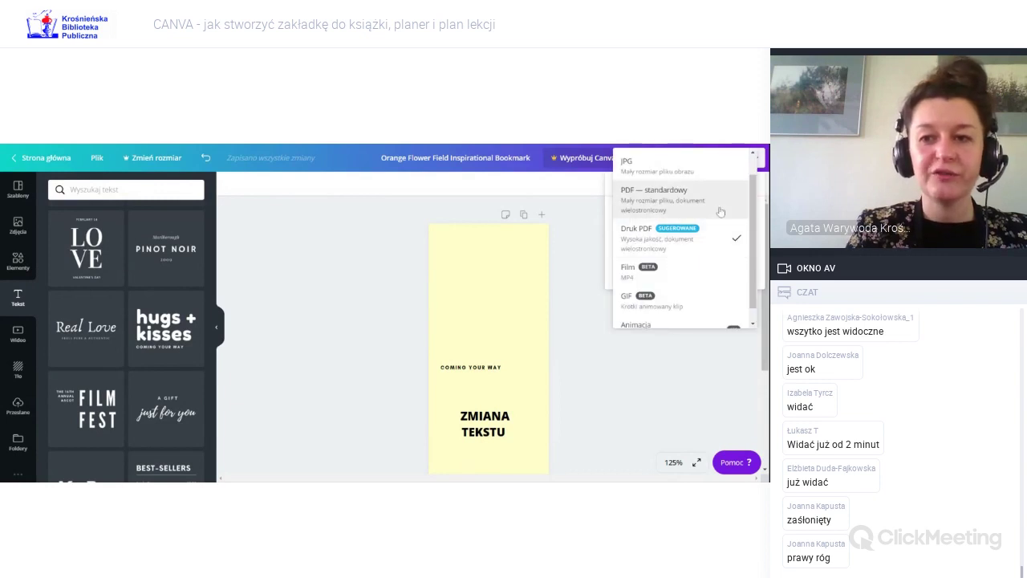
pyautogui.scroll(1, 753, 212)
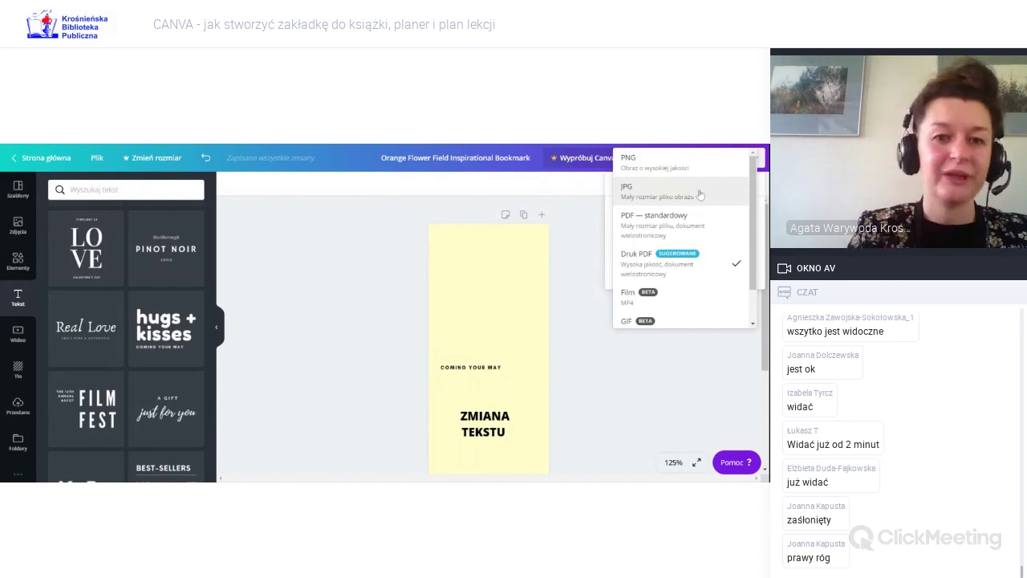
pyautogui.click(303, 275)
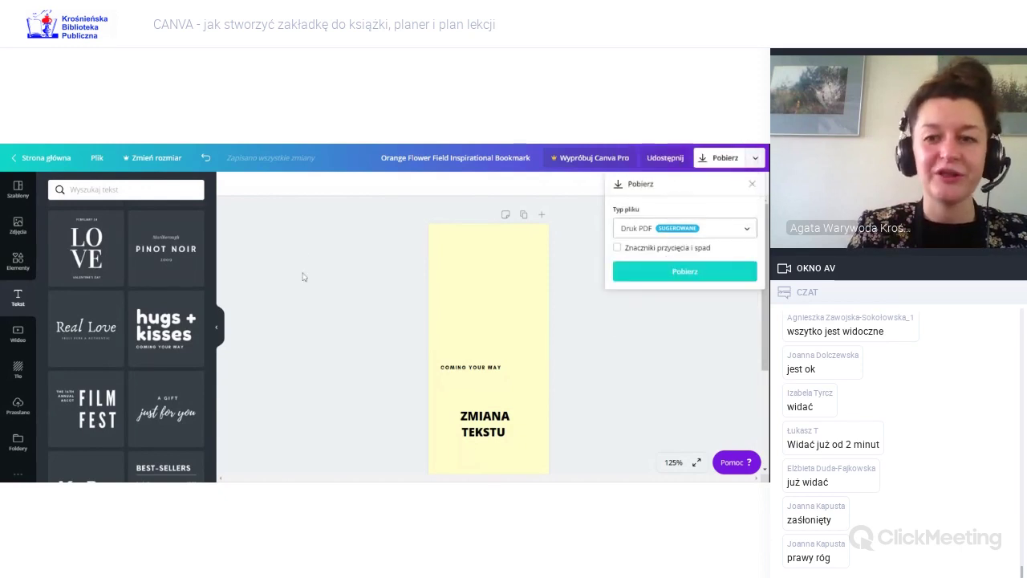
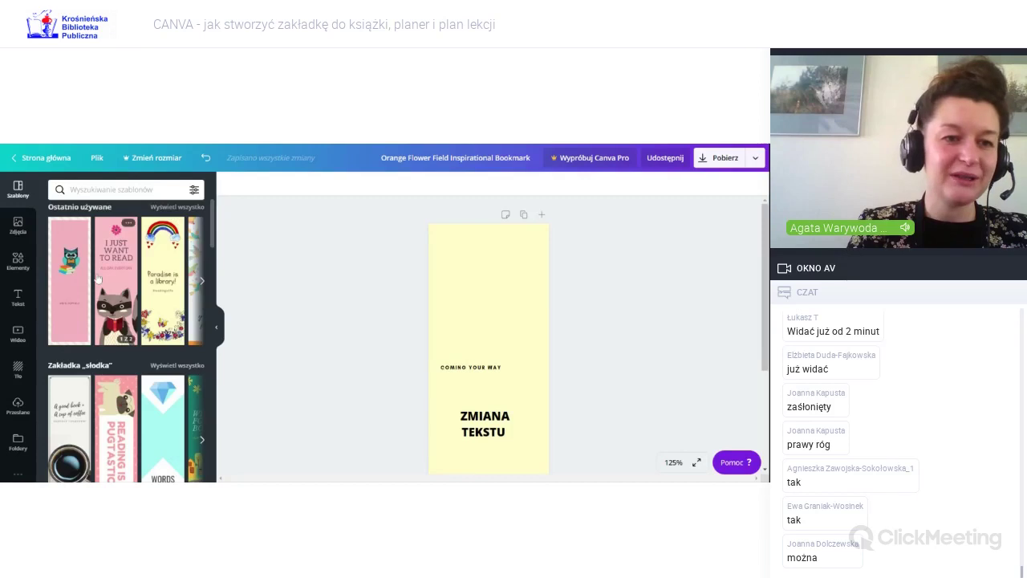
# Step: Replace the current page with the pink first page of the Blue and White Owl Cute Bookmark template
pyautogui.click(78, 288)
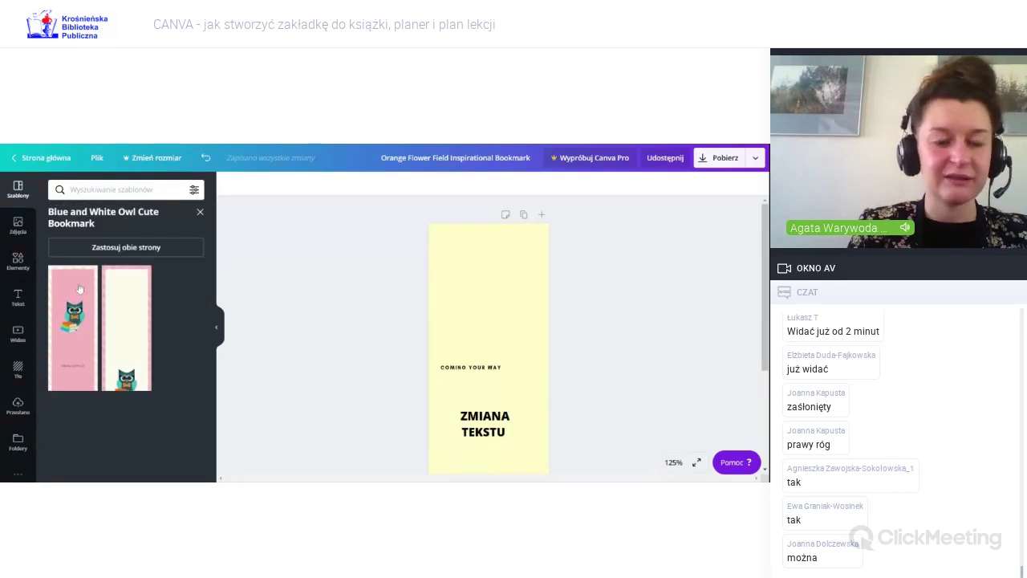
pyautogui.click(79, 287)
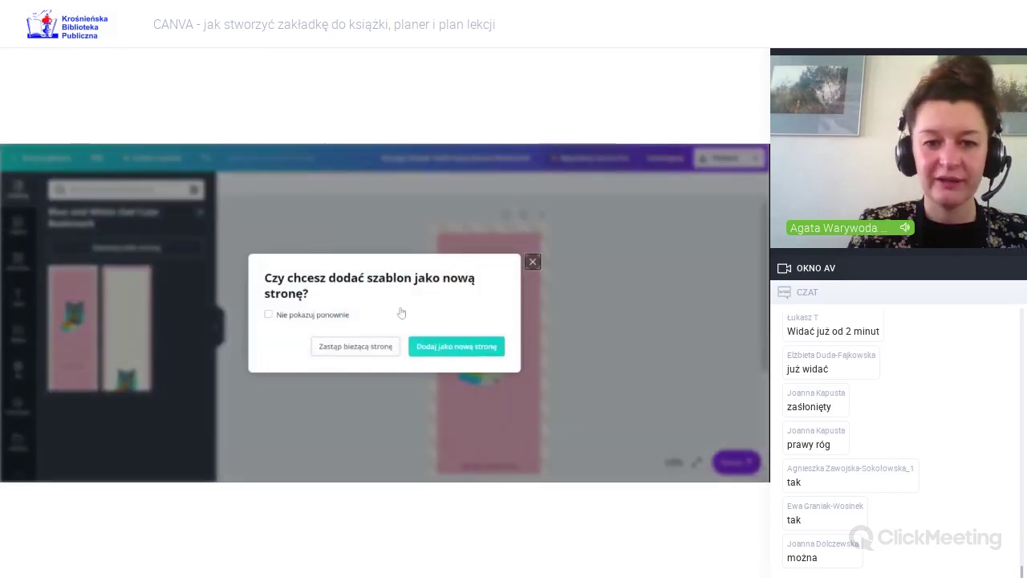
pyautogui.click(377, 354)
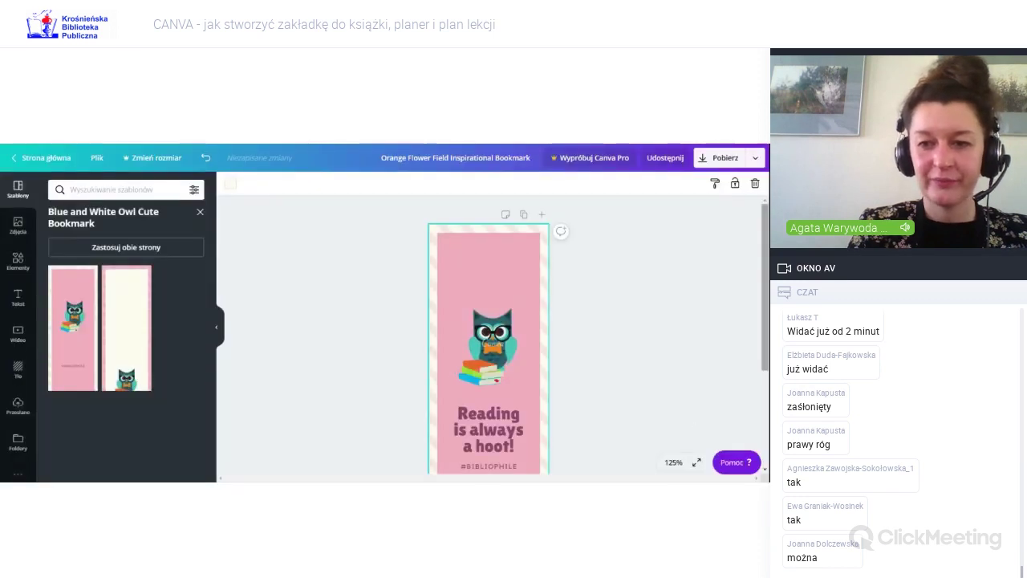
pyautogui.scroll(-2, 489, 337)
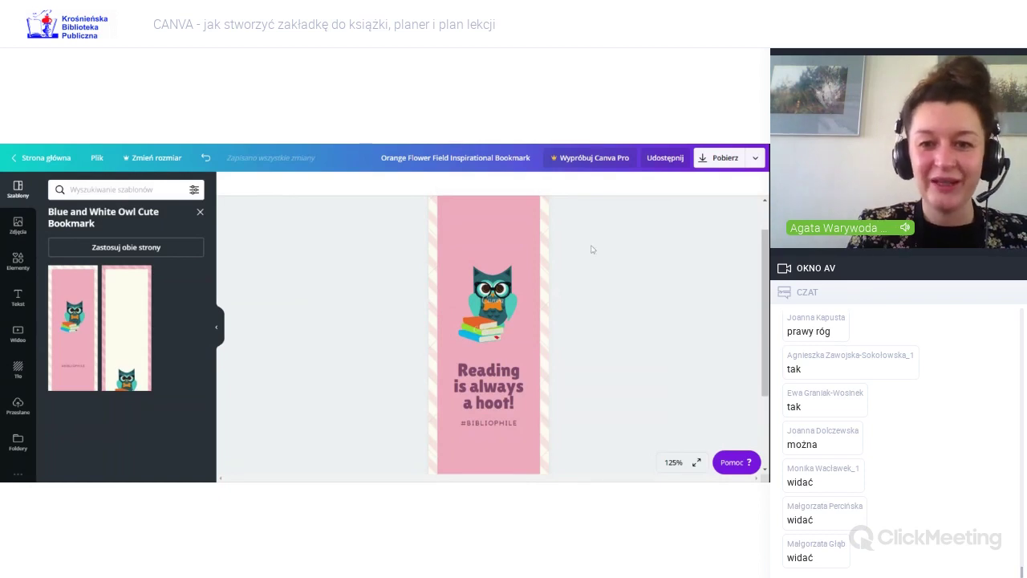
pyautogui.scroll(1, 763, 304)
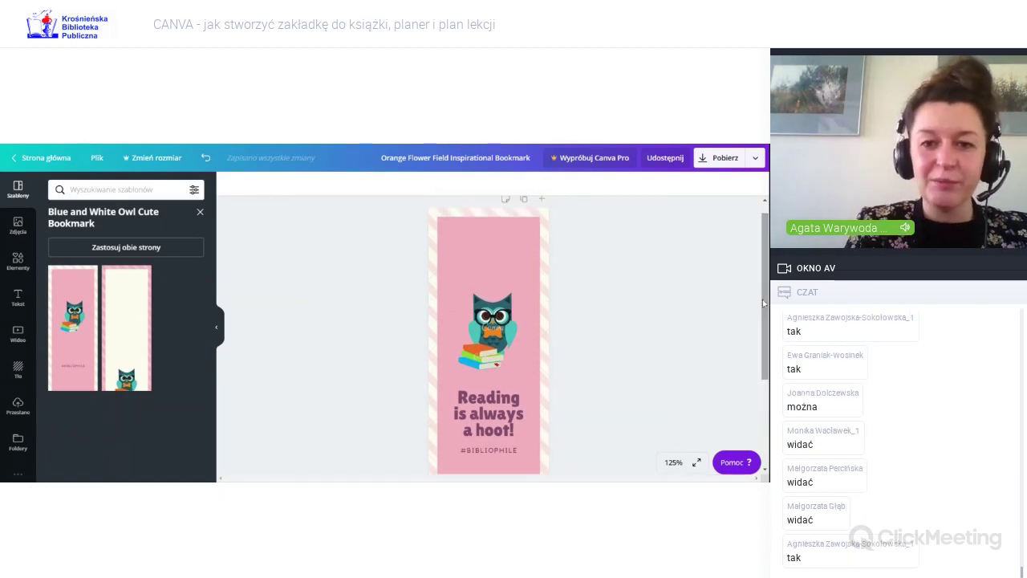
# Step: Delete the stack of books and then the owl image, leaving only the text on pink
pyautogui.click(487, 341)
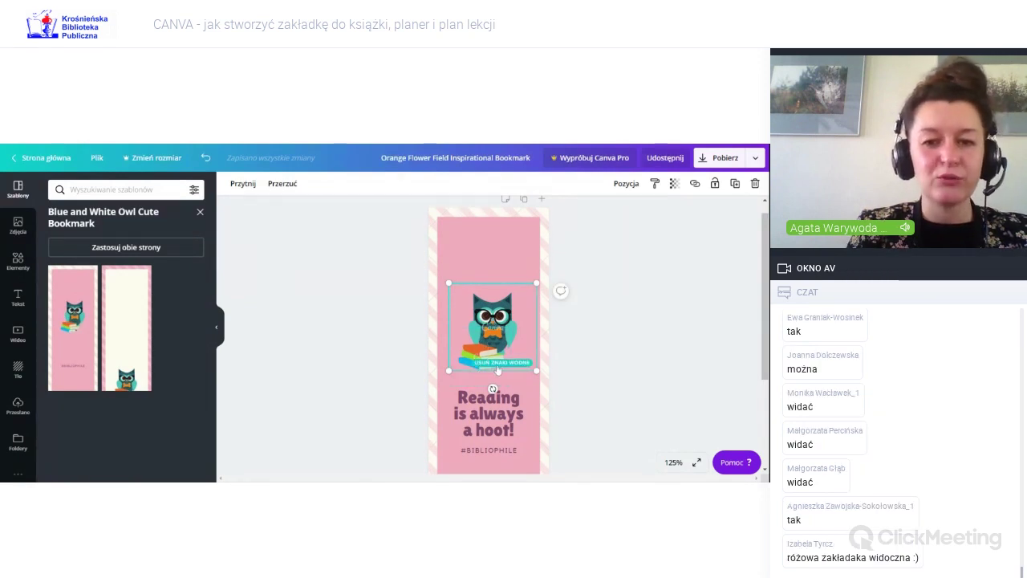
pyautogui.click(630, 345)
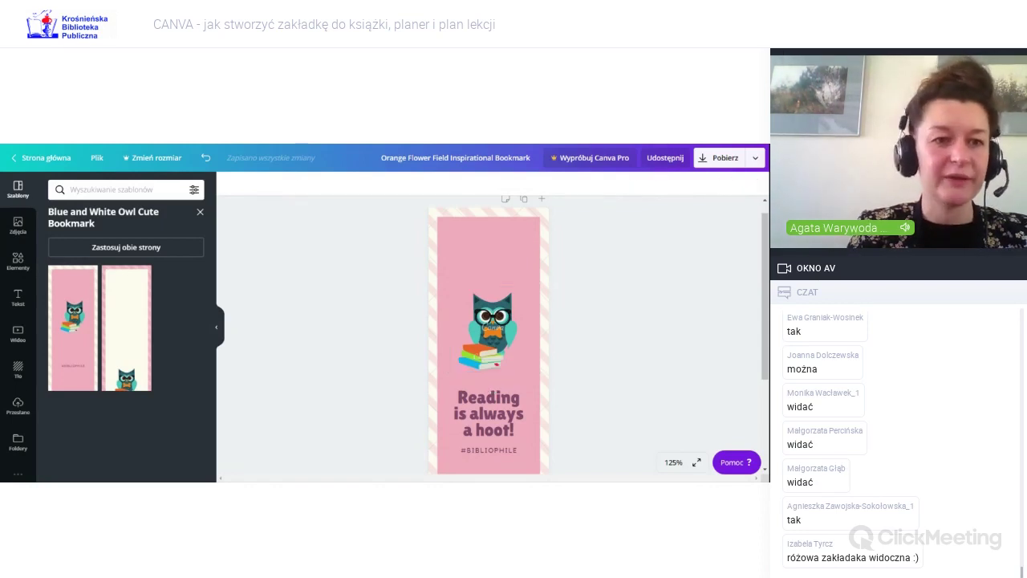
pyautogui.click(499, 338)
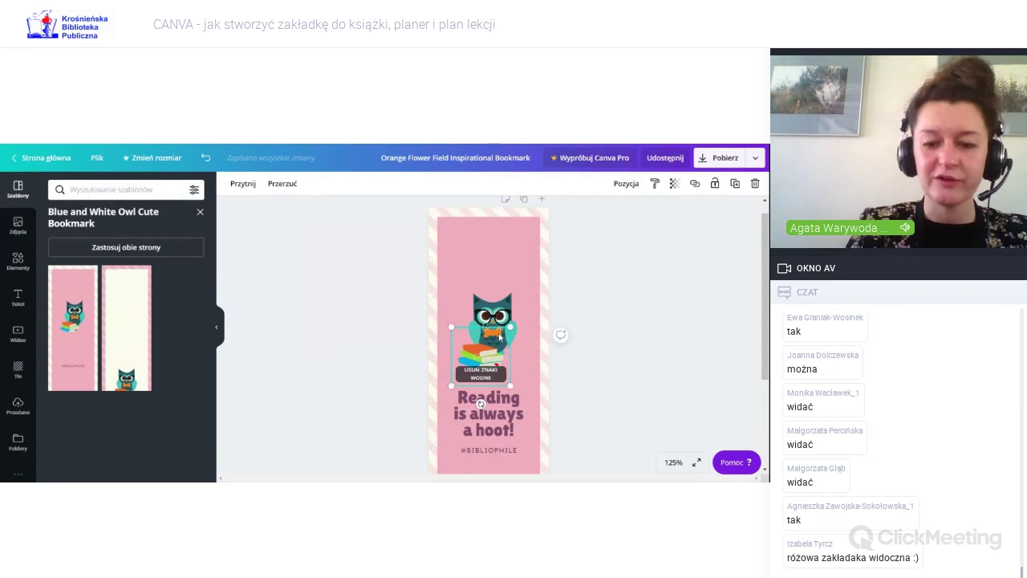
pyautogui.press('Delete')
pyautogui.click(500, 338)
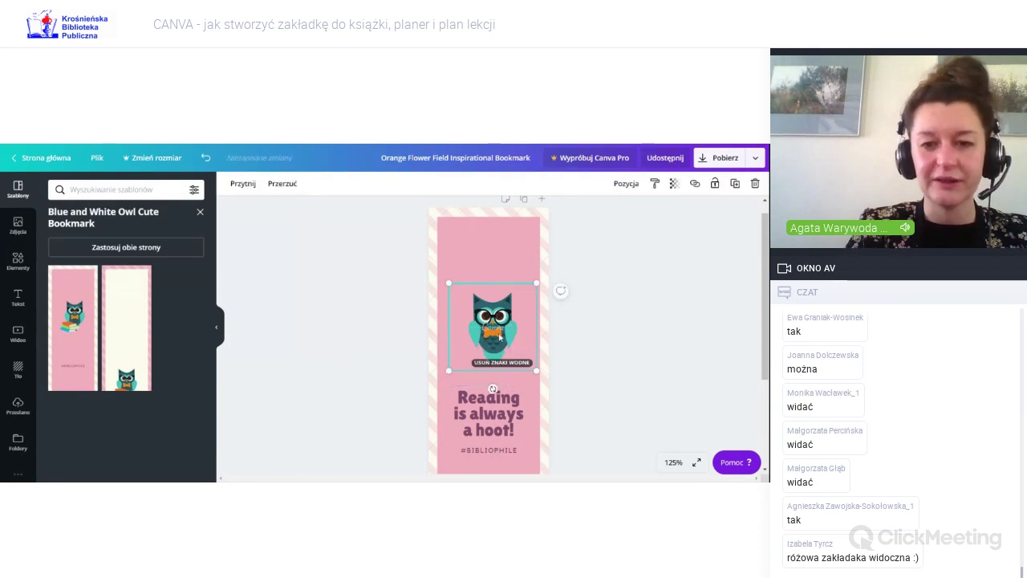
pyautogui.press('Delete')
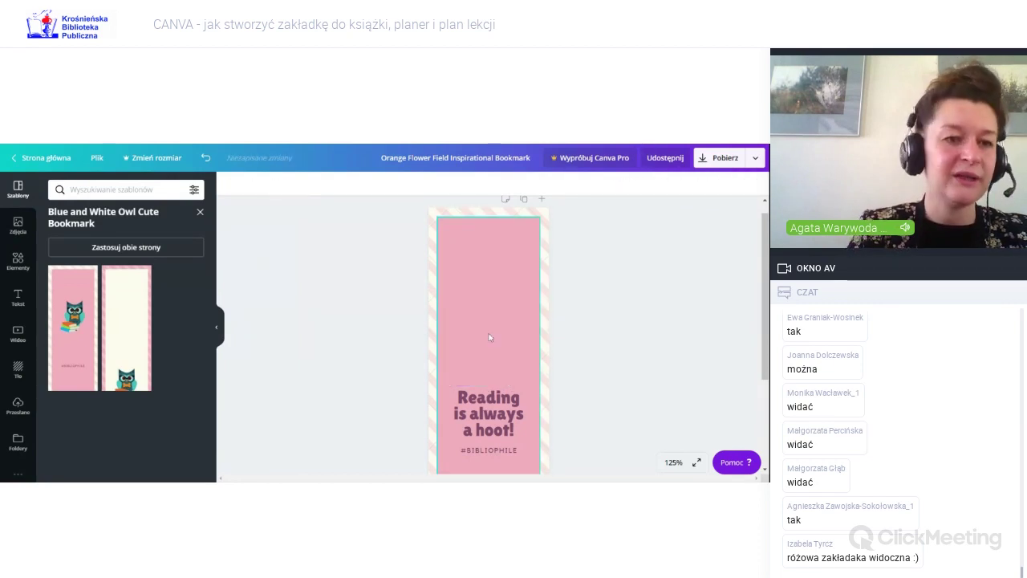
# Step: Open Elementy from the sidebar and scroll through the graphic element categories
pyautogui.click(24, 270)
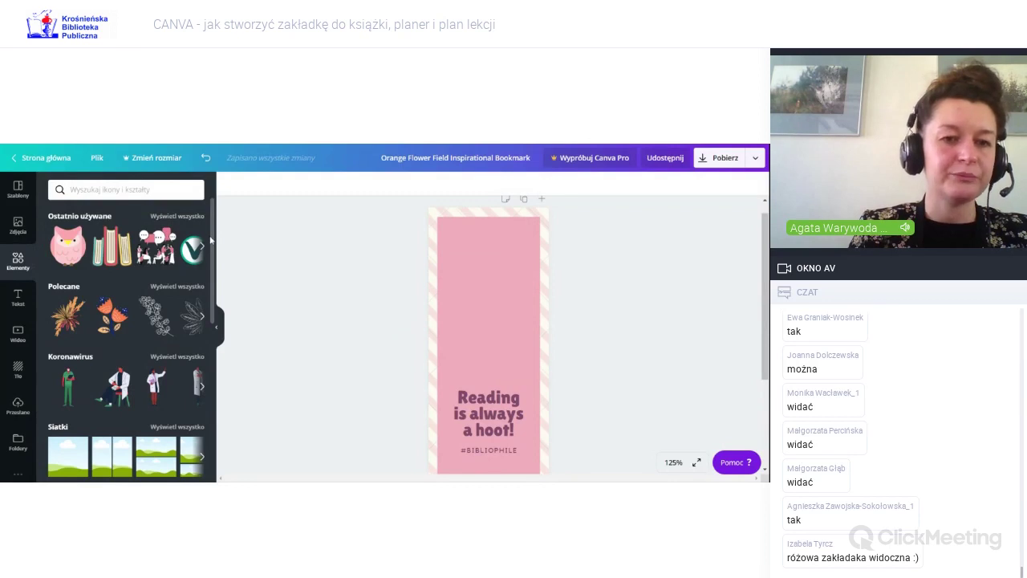
pyautogui.moveTo(215, 242)
pyautogui.mouseDown()
pyautogui.moveTo(215, 389)
pyautogui.moveTo(215, 251)
pyautogui.mouseUp()
pyautogui.scroll(-3, 214, 386)
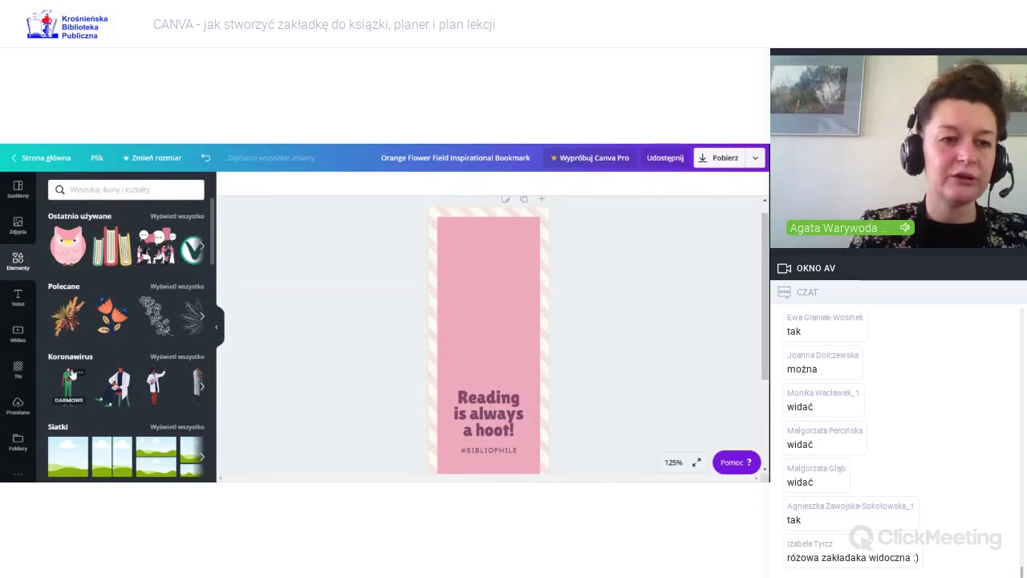
pyautogui.moveTo(215, 236); pyautogui.dragTo(213, 268)
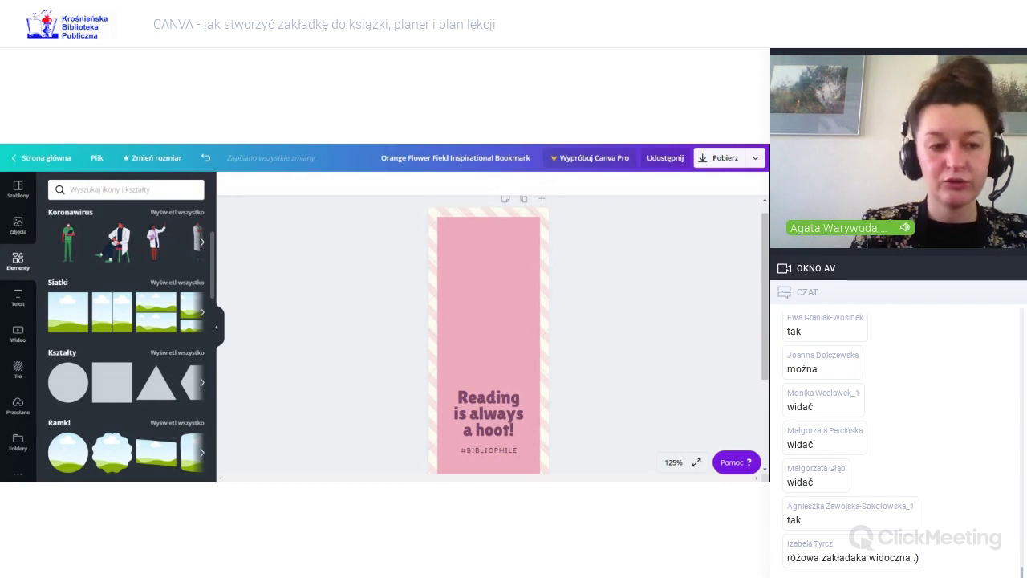
pyautogui.scroll(-2, 215, 277)
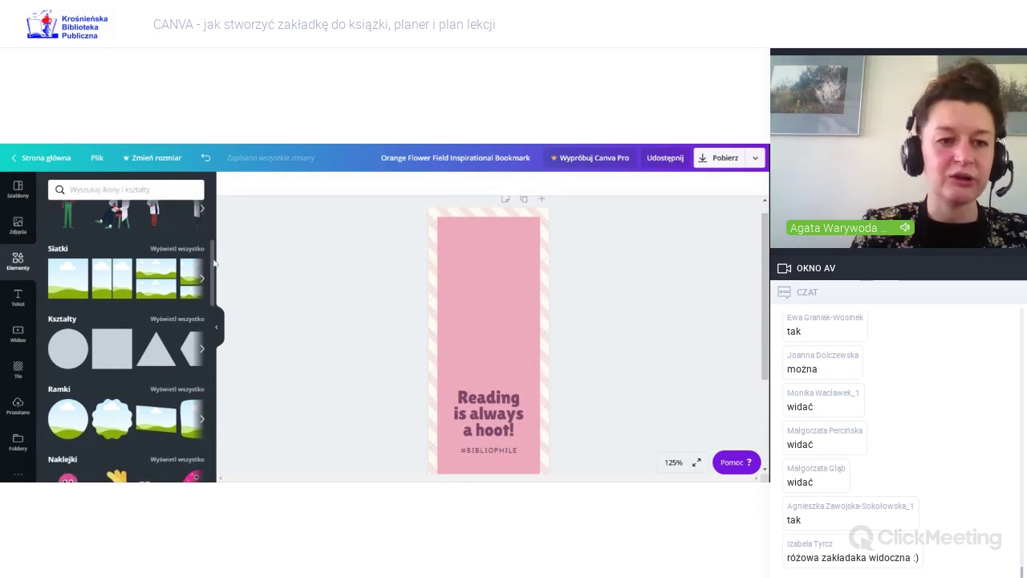
pyautogui.scroll(-2, 214, 277)
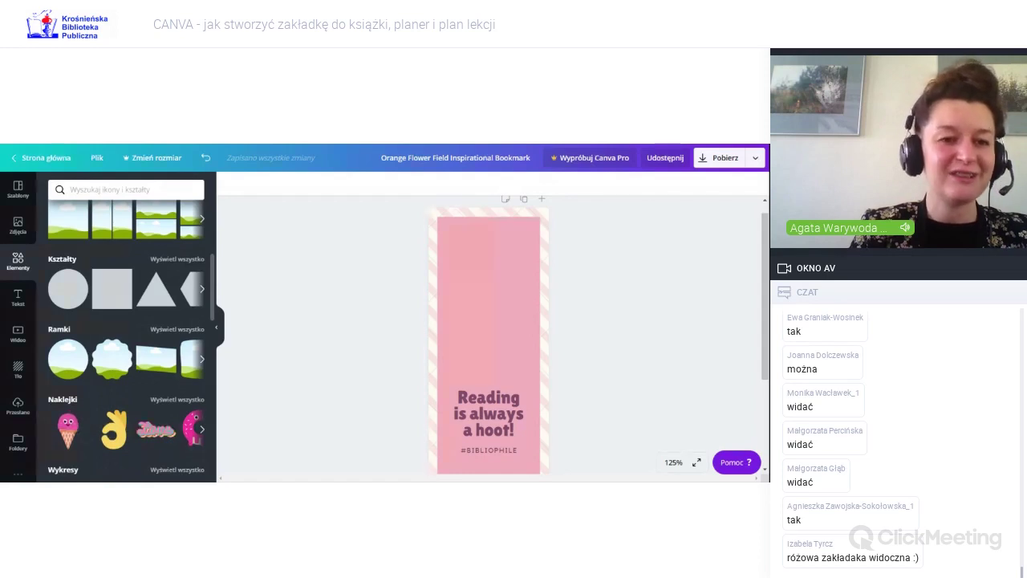
pyautogui.scroll(-2, 214, 287)
pyautogui.scroll(-5, 212, 287)
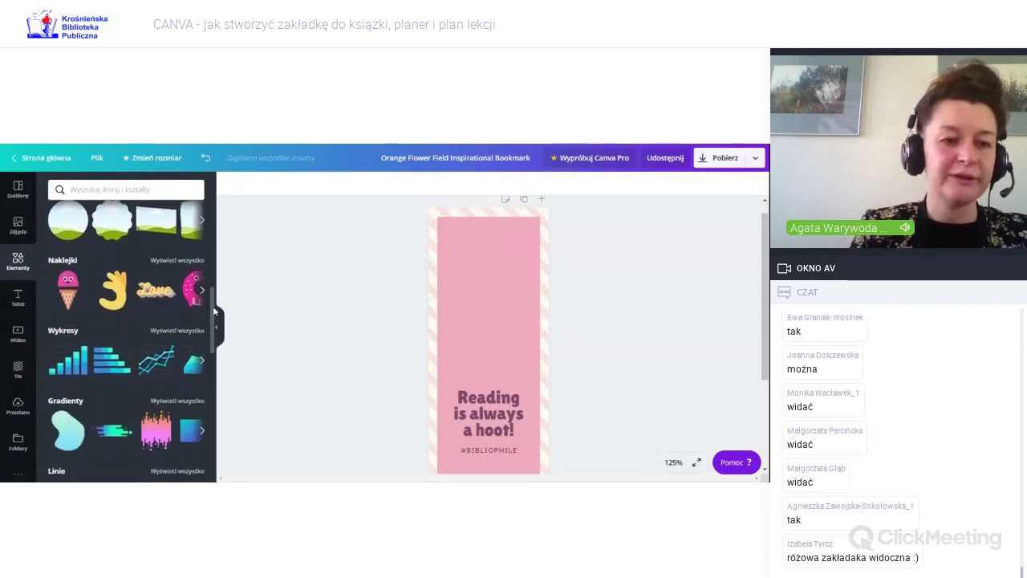
pyautogui.moveTo(214, 330); pyautogui.dragTo(215, 385)
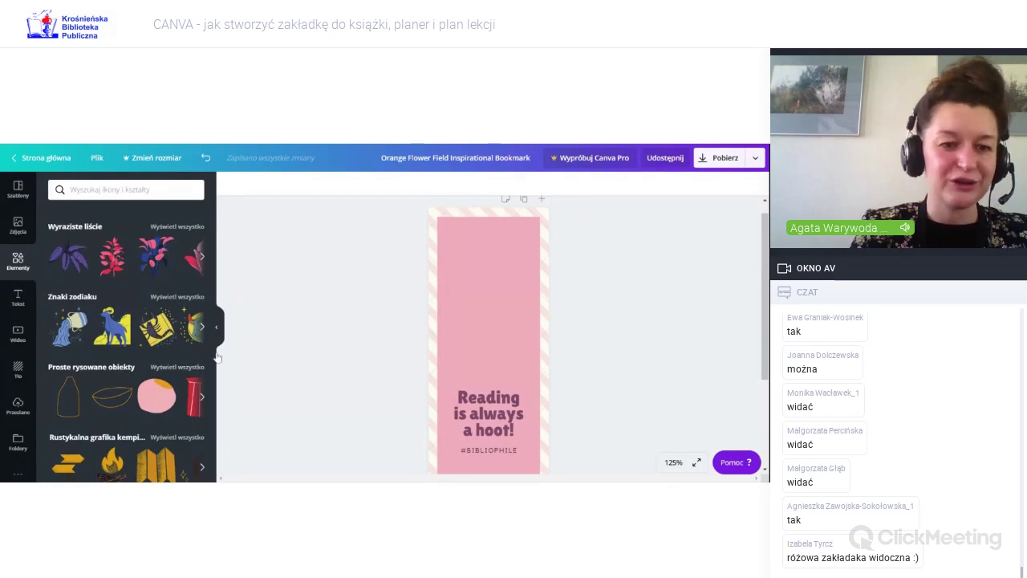
pyautogui.scroll(-2, 213, 382)
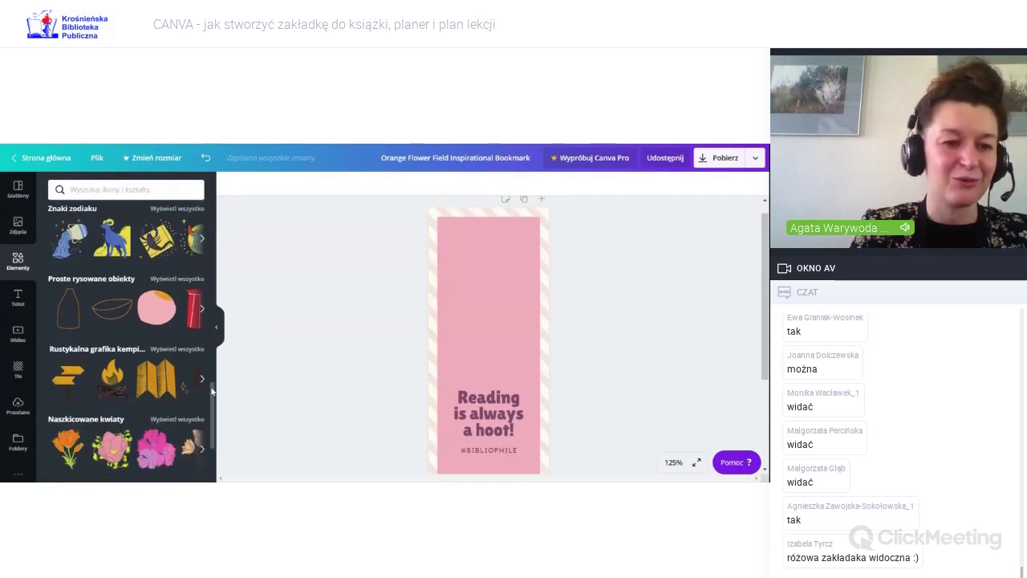
pyautogui.scroll(-4, 213, 391)
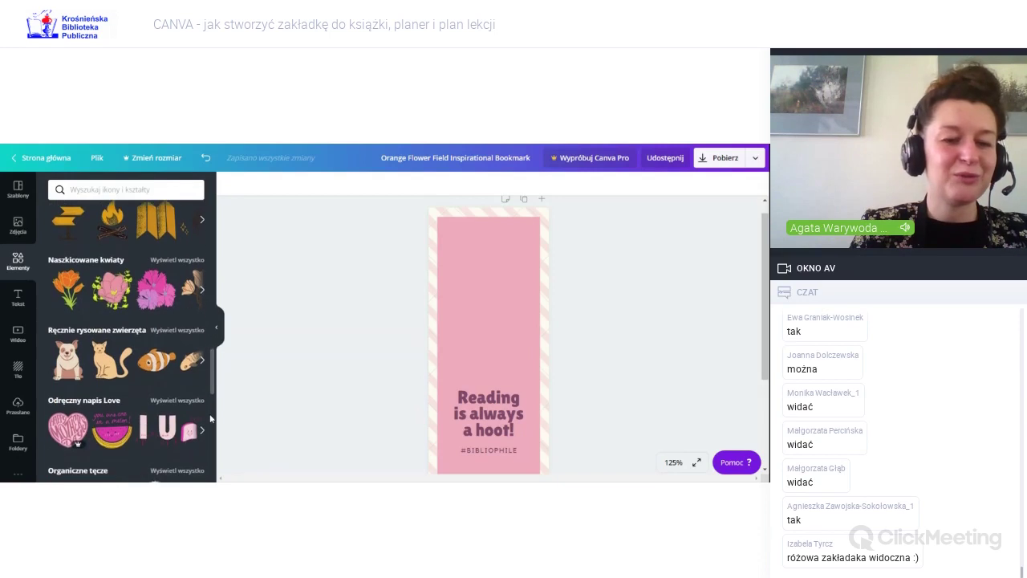
pyautogui.scroll(-1, 210, 418)
pyautogui.scroll(-1, 210, 420)
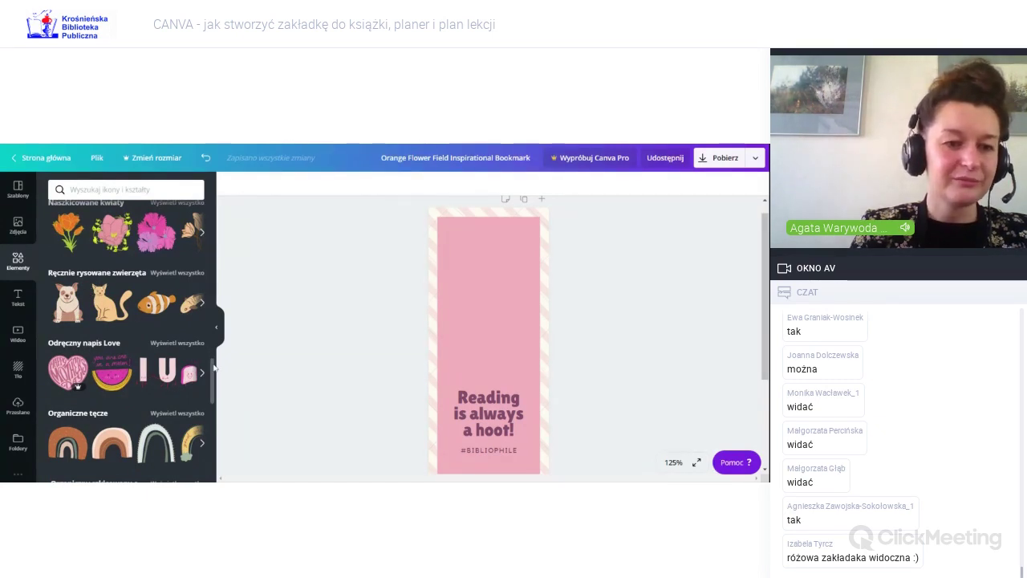
pyautogui.moveTo(215, 367); pyautogui.dragTo(213, 427)
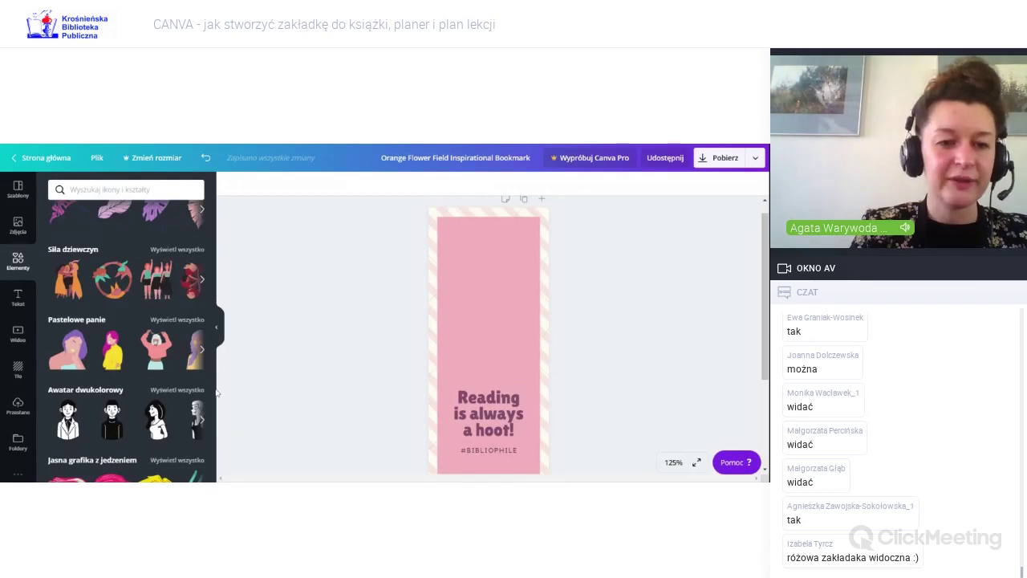
pyautogui.moveTo(216, 392); pyautogui.dragTo(225, 197)
# Step: Search the element library for 'SOW' and scroll through the owl graphic results
pyautogui.click(121, 190)
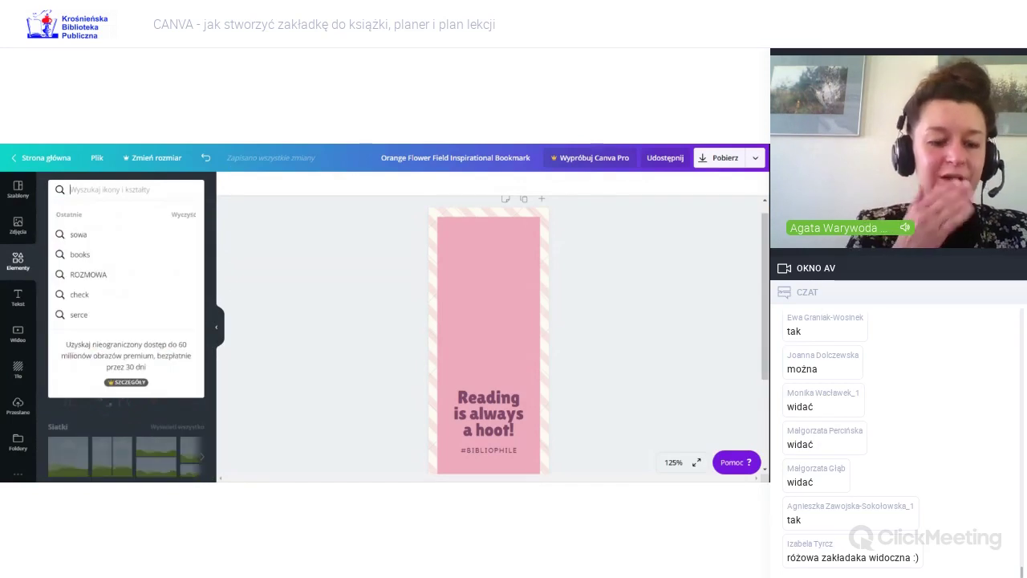
pyautogui.write('SOWA')
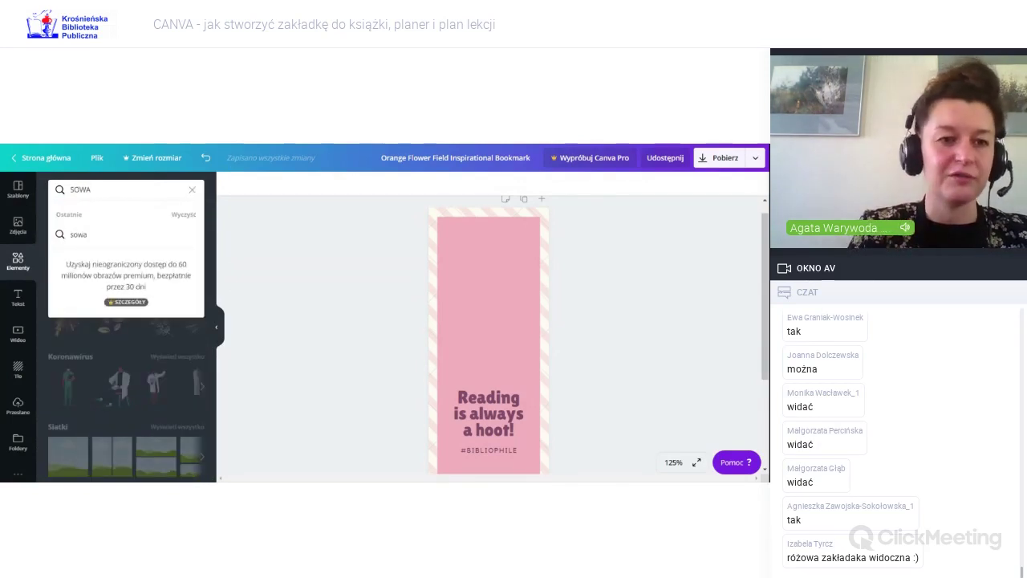
pyautogui.press('Return')
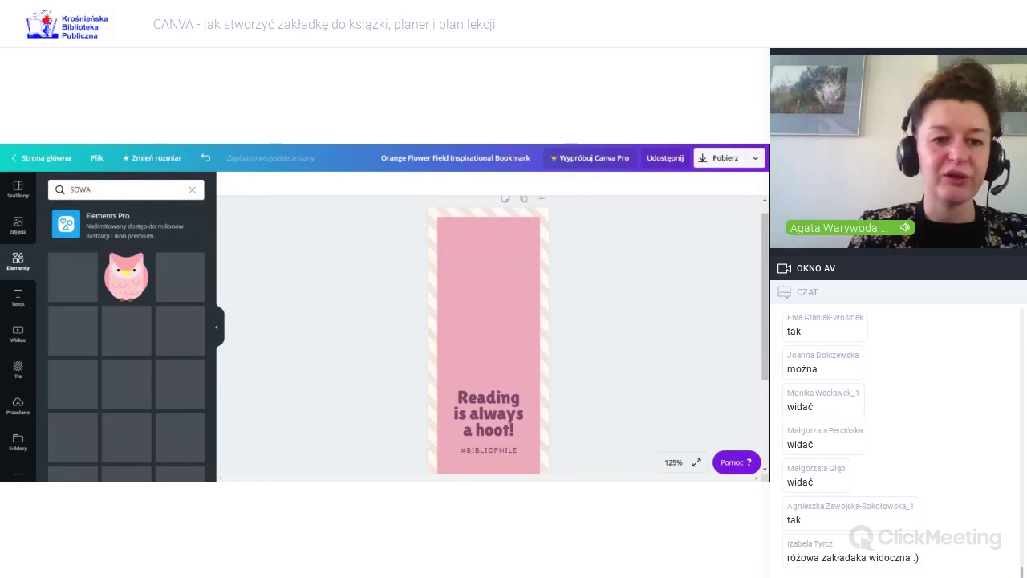
pyautogui.scroll(-2, 198, 295)
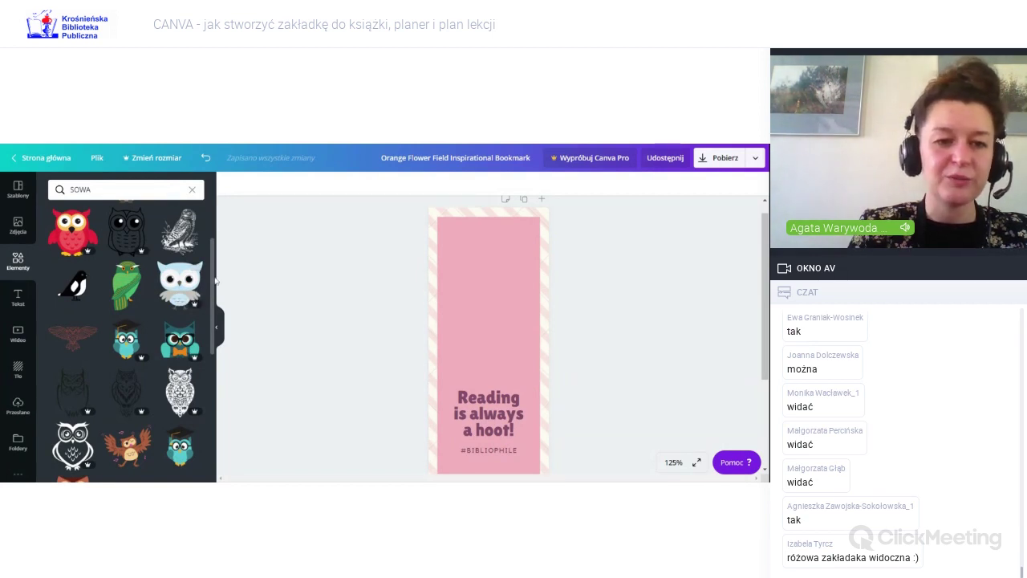
pyautogui.scroll(-2, 215, 279)
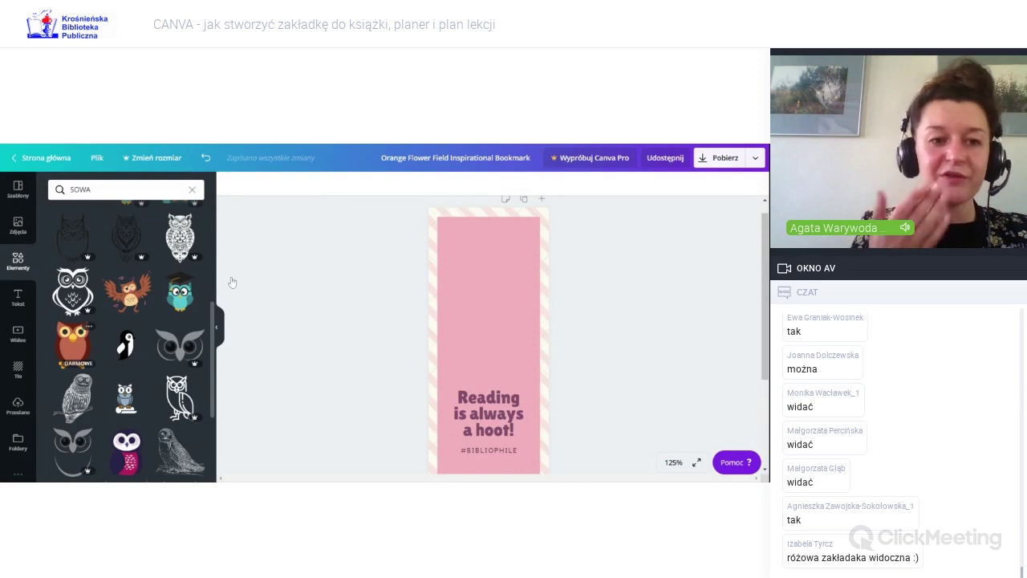
# Step: Add the graduation-cap owl sticker near the bookmark top, deleting it and restoring it with Ctrl+Z
pyautogui.click(183, 293)
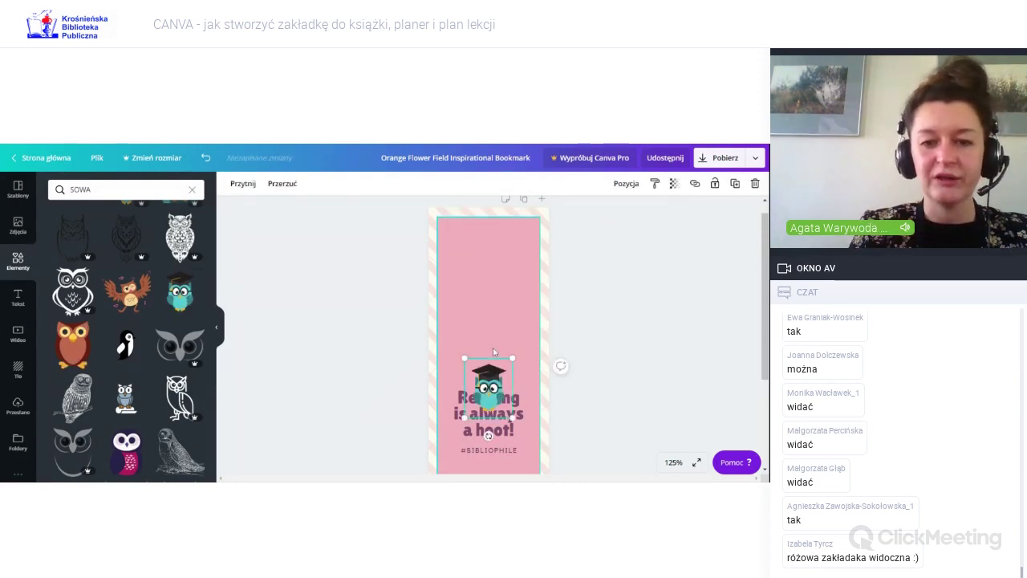
pyautogui.moveTo(492, 386); pyautogui.dragTo(490, 278)
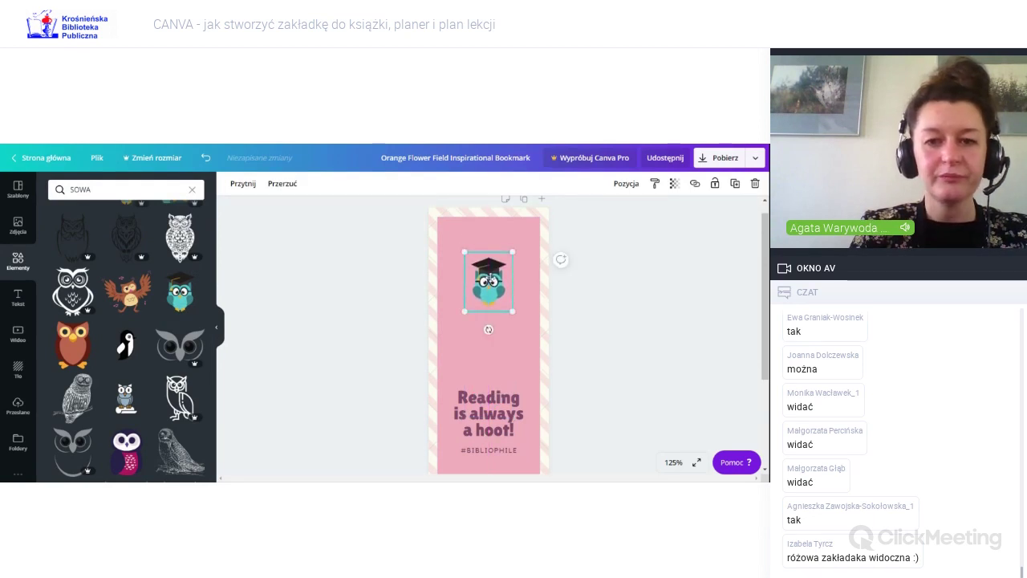
pyautogui.press('Delete')
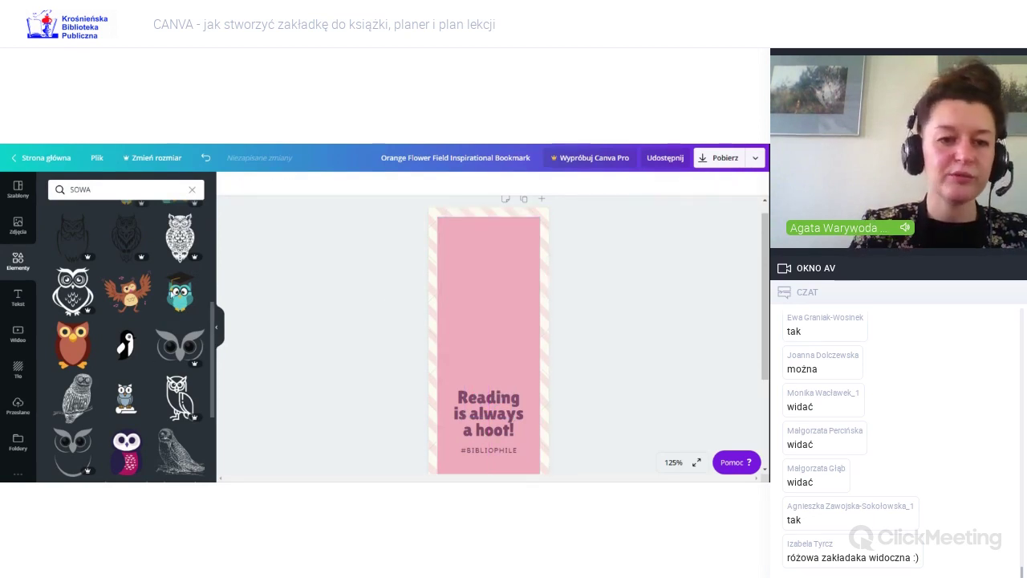
pyautogui.hotkey('ctrl', 'z')
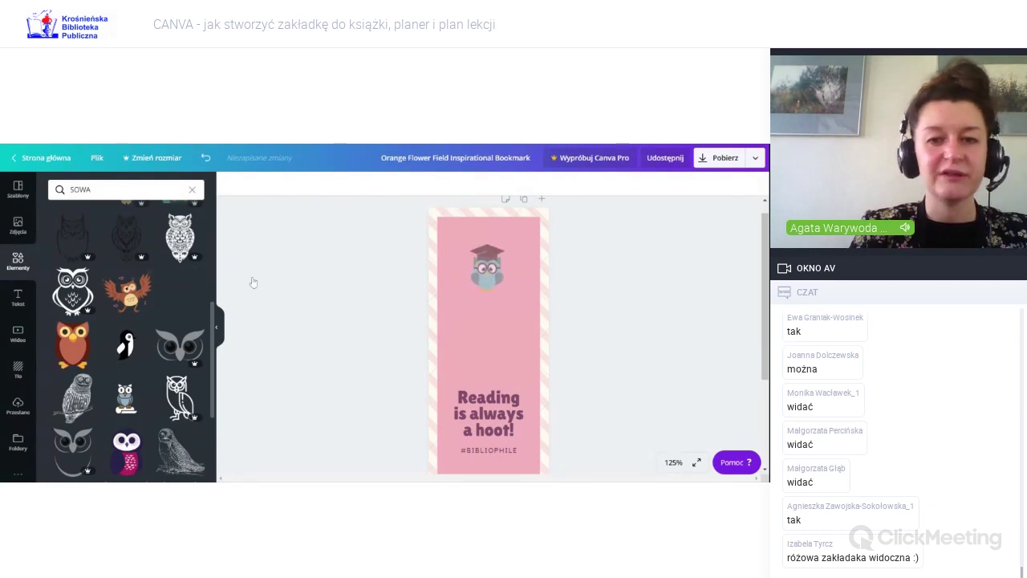
pyautogui.click(489, 260)
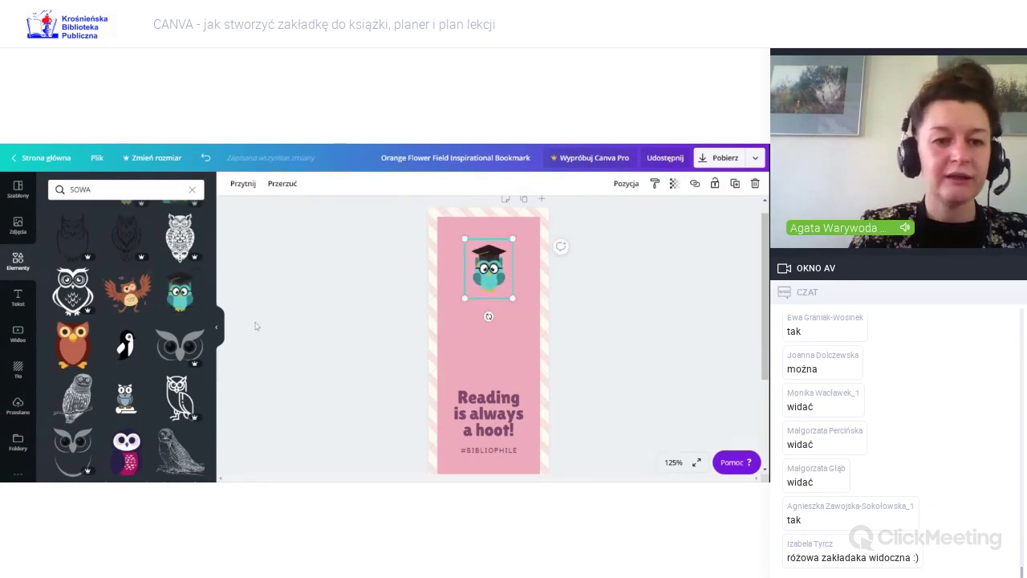
# Step: Clear the 'SOWA' search and scroll through the default Elements categories
pyautogui.scroll(5, 213, 335)
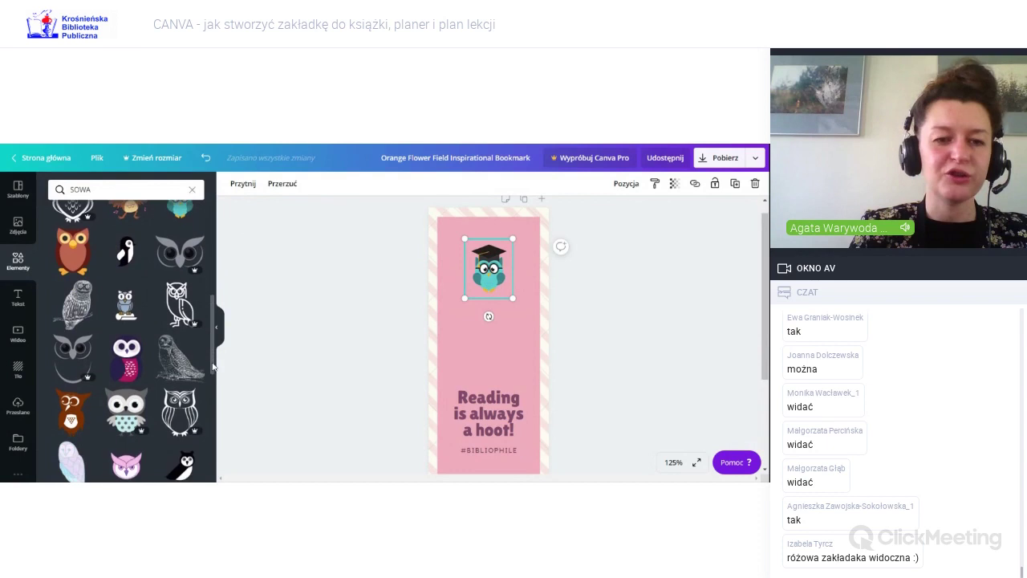
pyautogui.scroll(2, 214, 288)
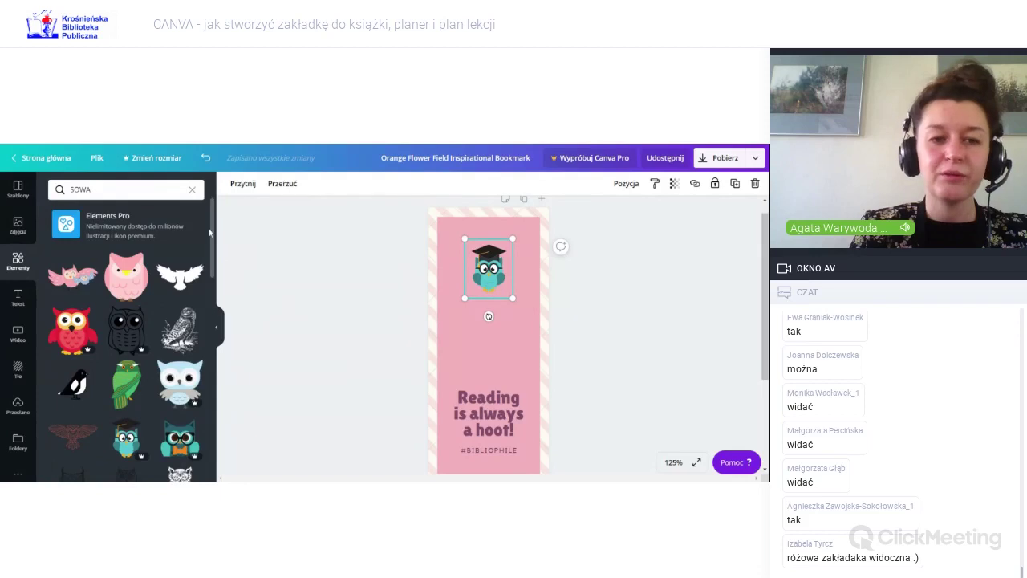
pyautogui.click(193, 189)
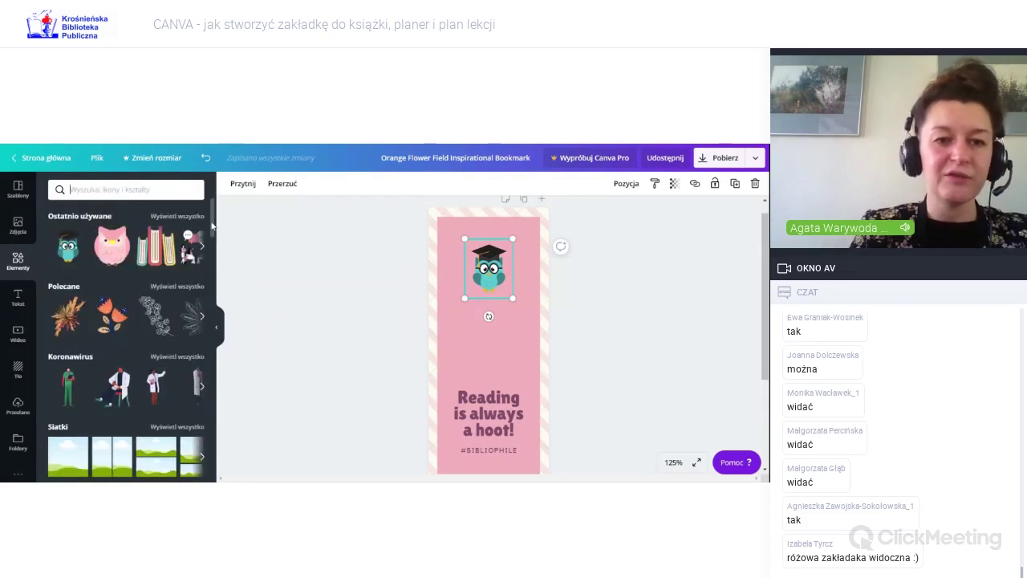
pyautogui.moveTo(212, 227); pyautogui.dragTo(213, 333)
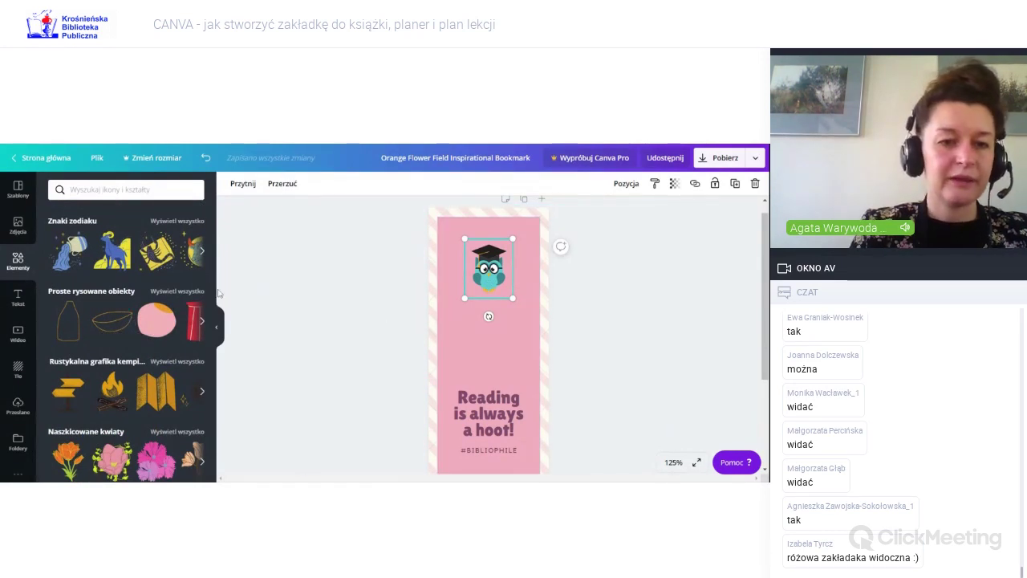
pyautogui.moveTo(214, 322); pyautogui.dragTo(208, 451)
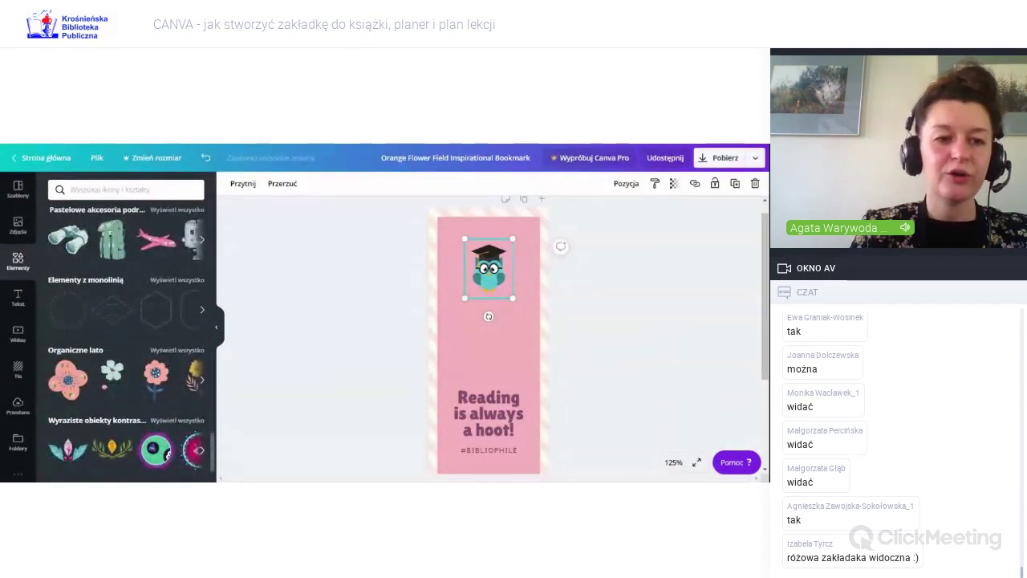
pyautogui.moveTo(208, 450); pyautogui.dragTo(206, 407)
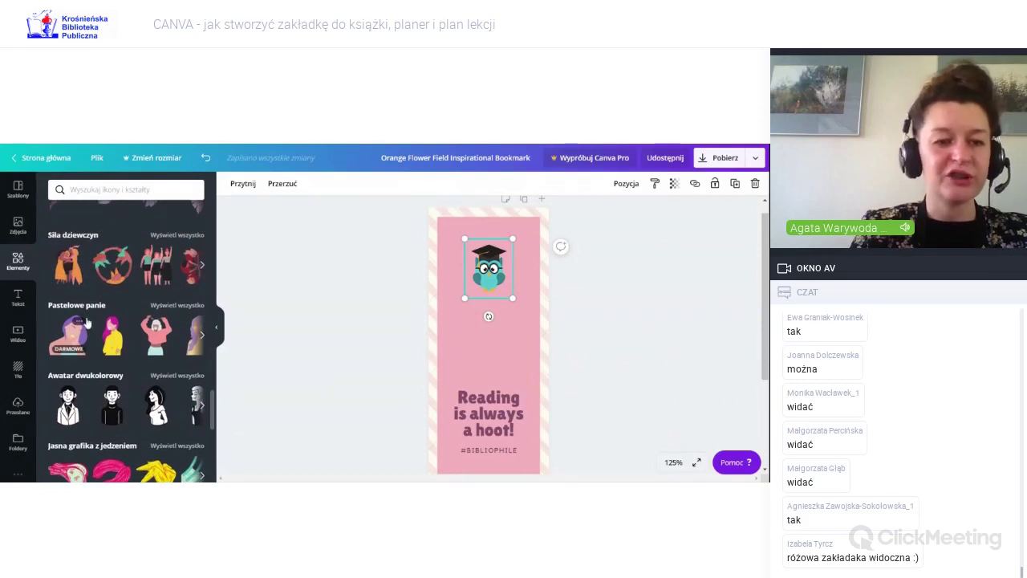
pyautogui.scroll(-5, 87, 323)
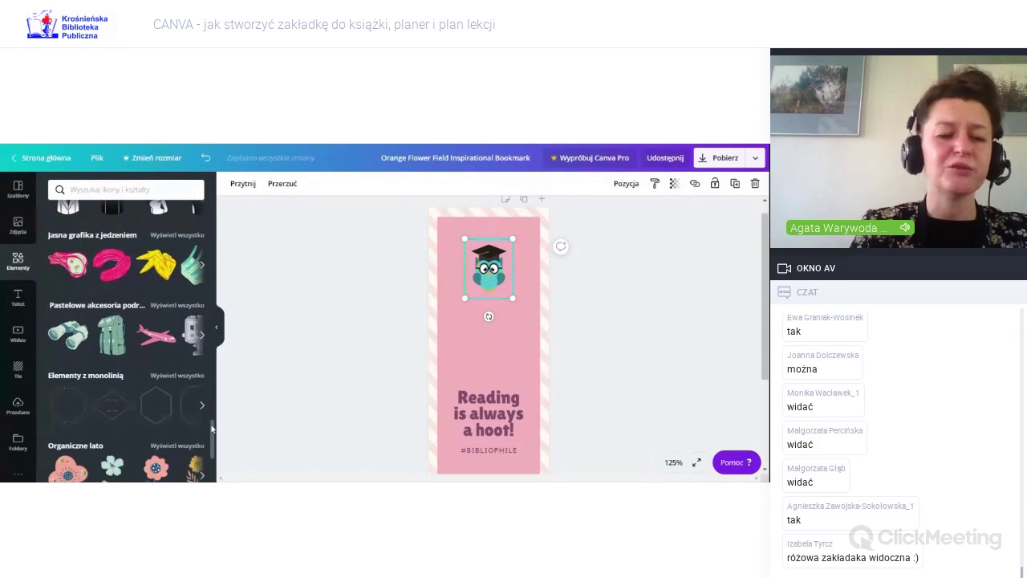
pyautogui.moveTo(212, 429); pyautogui.dragTo(207, 199)
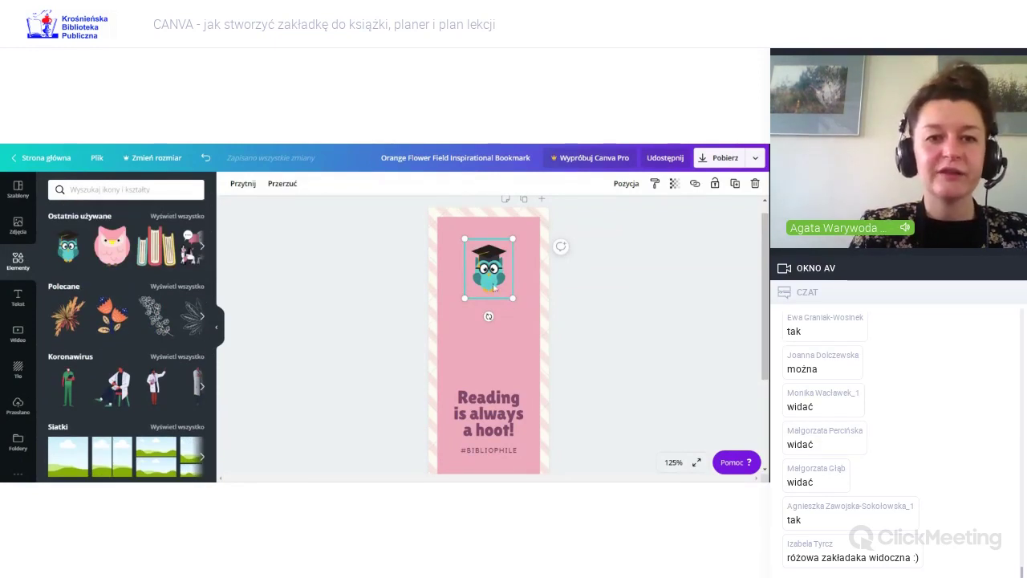
# Step: Delete the graduation-cap owl and place the pink owl from Recently used near the bookmark top
pyautogui.click(381, 297)
pyautogui.click(499, 271)
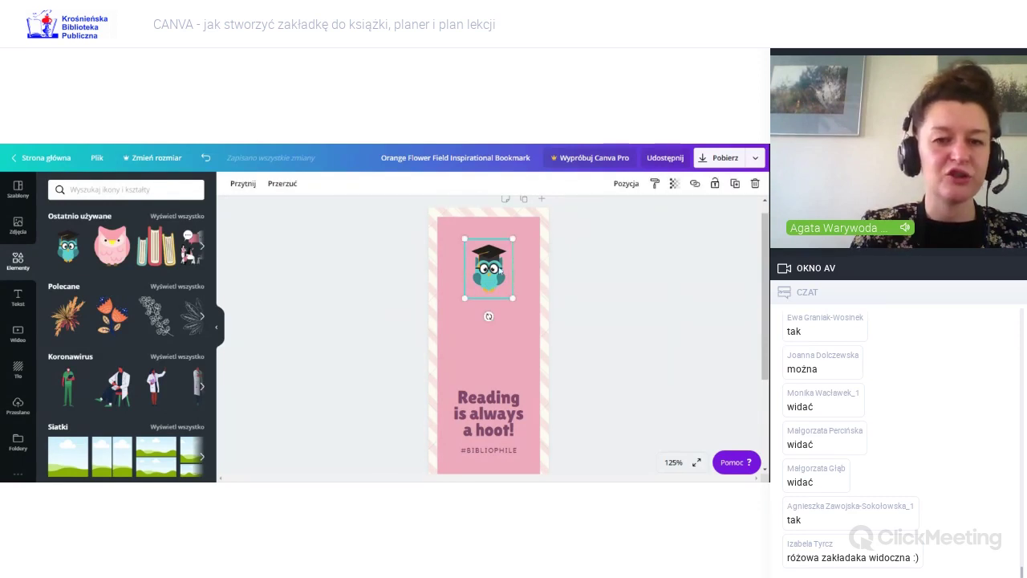
pyautogui.press('Delete')
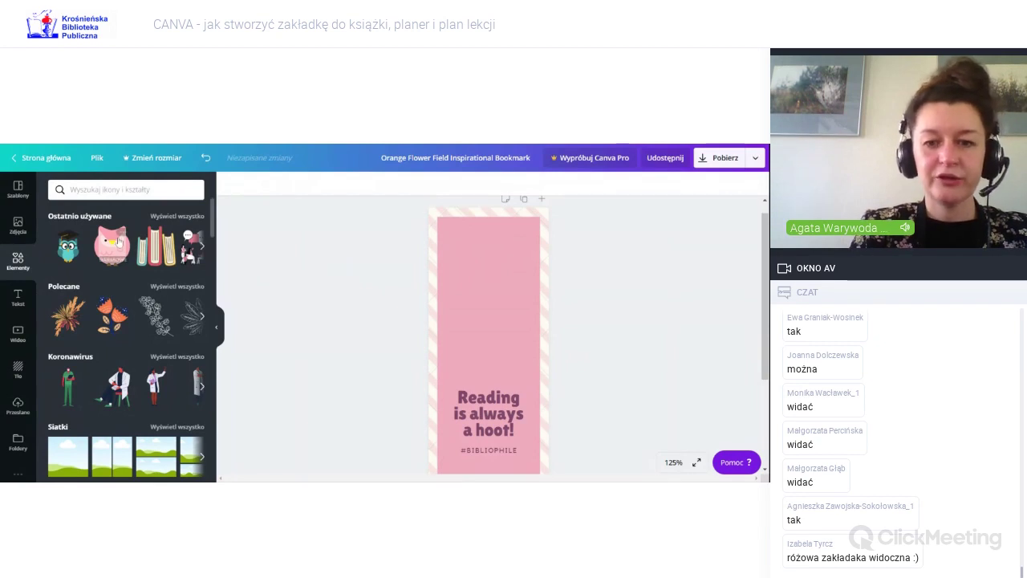
pyautogui.click(119, 241)
pyautogui.moveTo(485, 357); pyautogui.dragTo(484, 261)
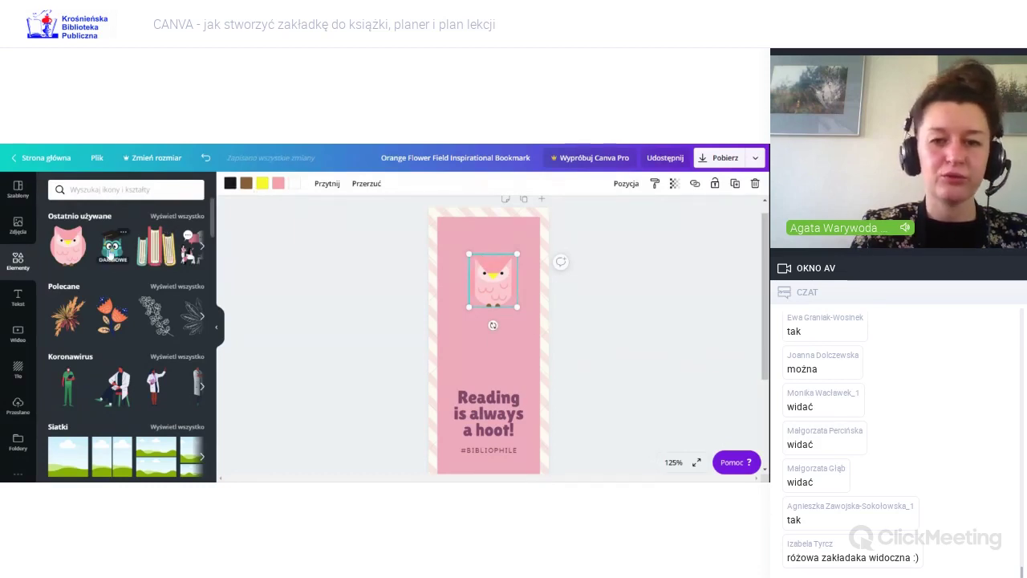
# Step: Try the graduation-cap owl under the pink owl, then delete it and keep the pink owl
pyautogui.click(112, 255)
pyautogui.moveTo(487, 390); pyautogui.dragTo(478, 347)
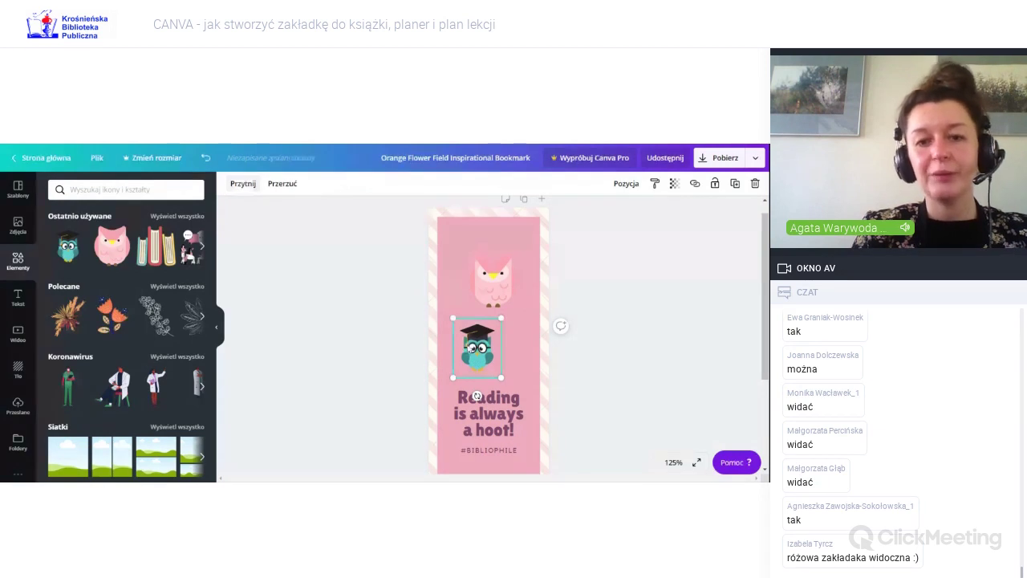
pyautogui.press('Delete')
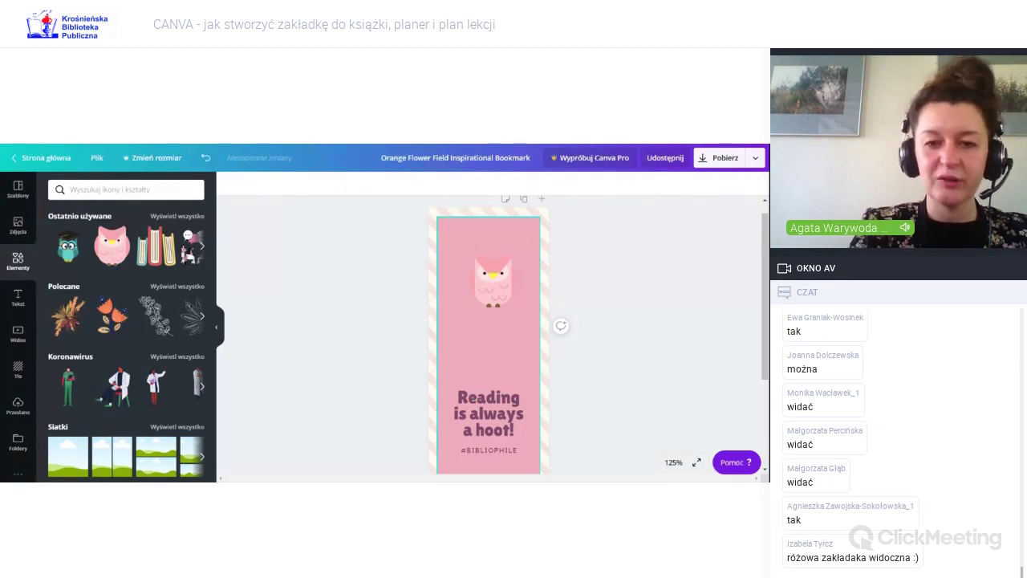
pyautogui.click(495, 301)
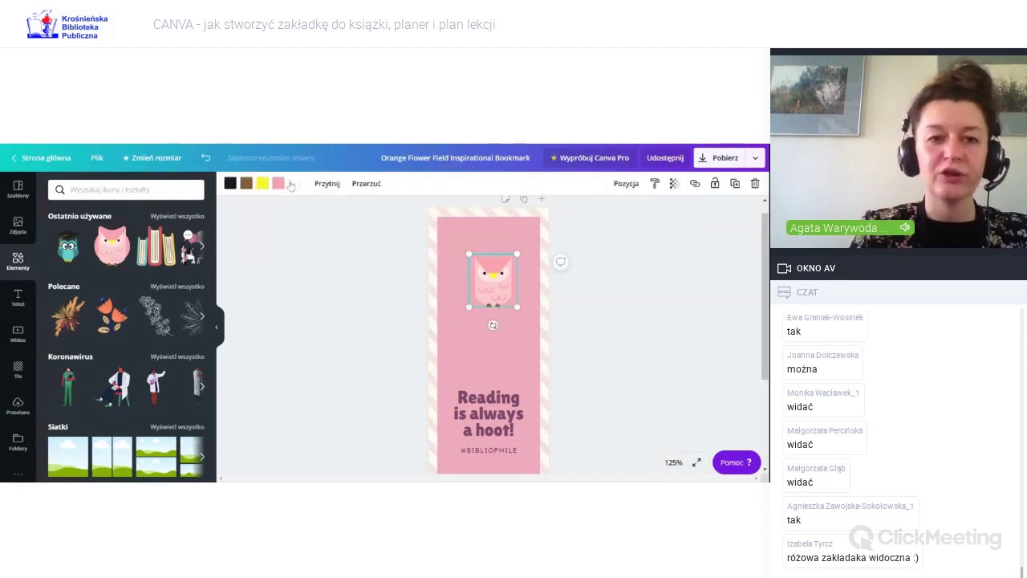
# Step: Recolour the owl teal after trying plum, yellow and pink, then nudge it slightly higher
pyautogui.click(248, 184)
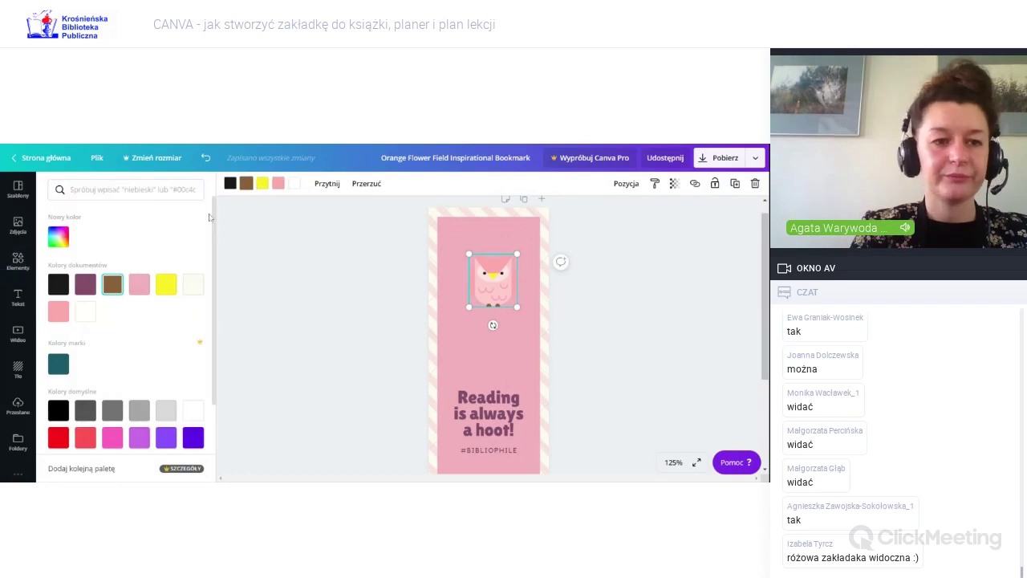
pyautogui.click(84, 285)
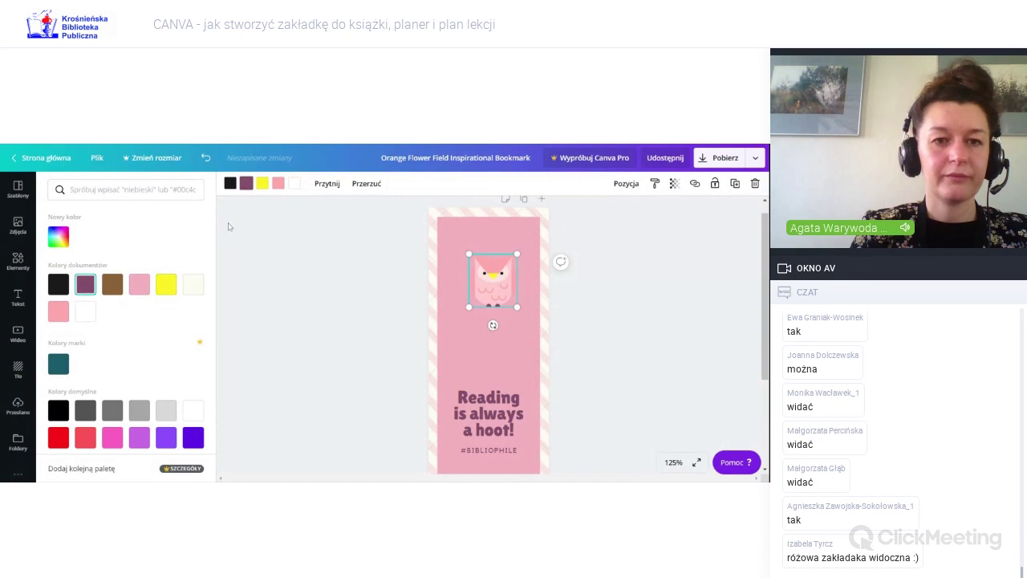
pyautogui.click(166, 285)
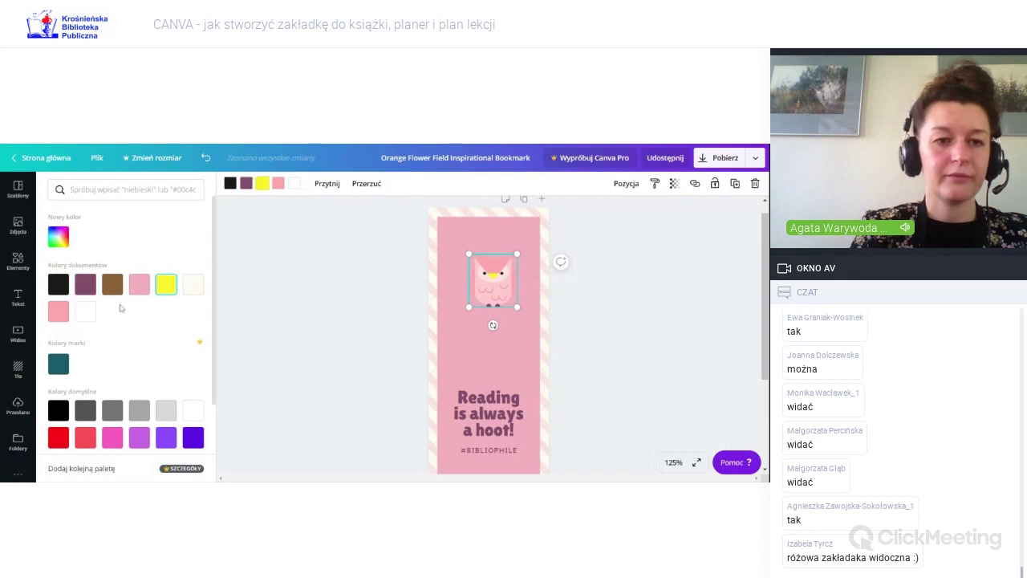
pyautogui.click(59, 289)
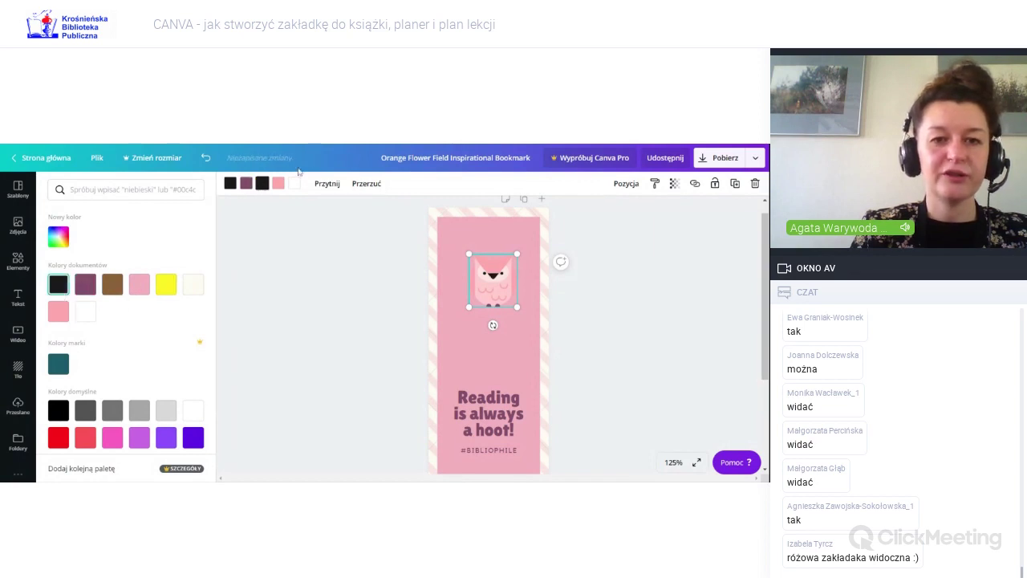
pyautogui.click(58, 312)
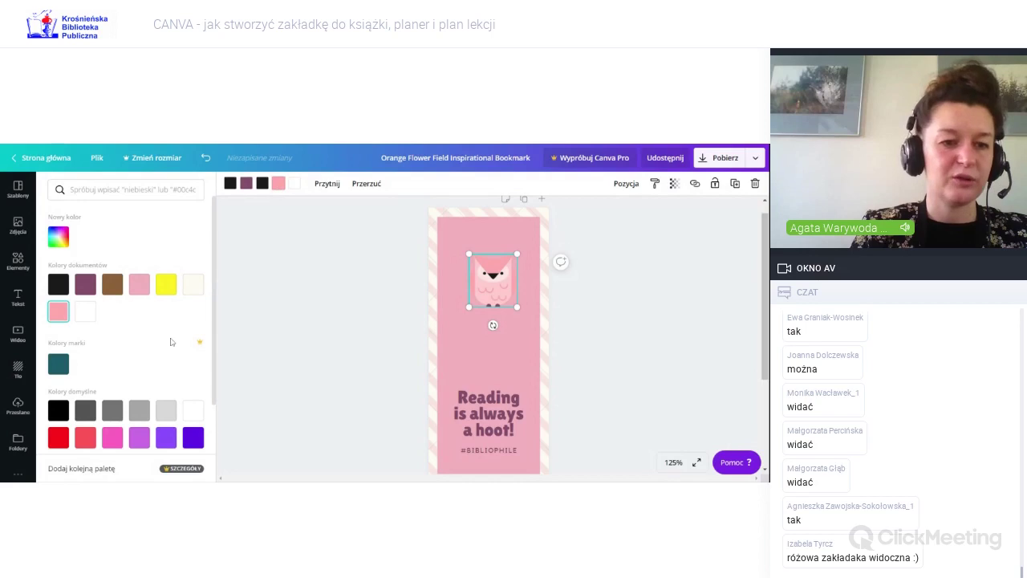
pyautogui.click(58, 366)
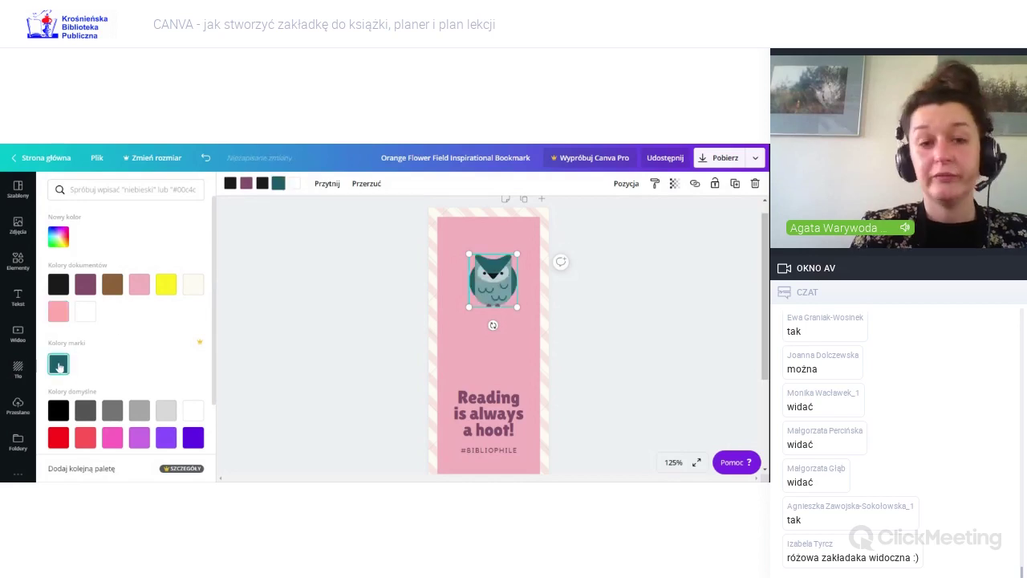
pyautogui.press('Escape')
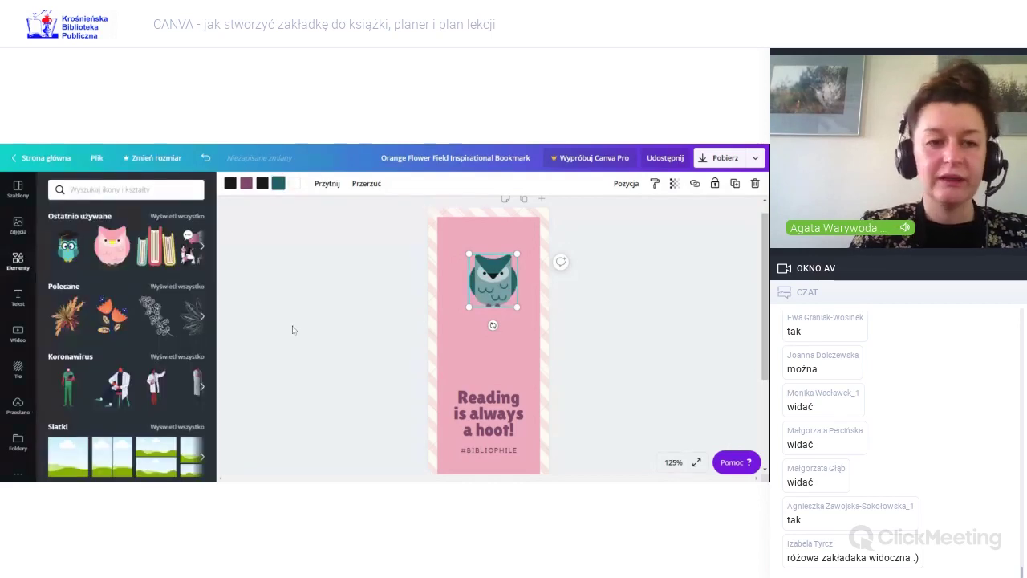
pyautogui.click(327, 305)
pyautogui.moveTo(479, 282); pyautogui.dragTo(480, 266)
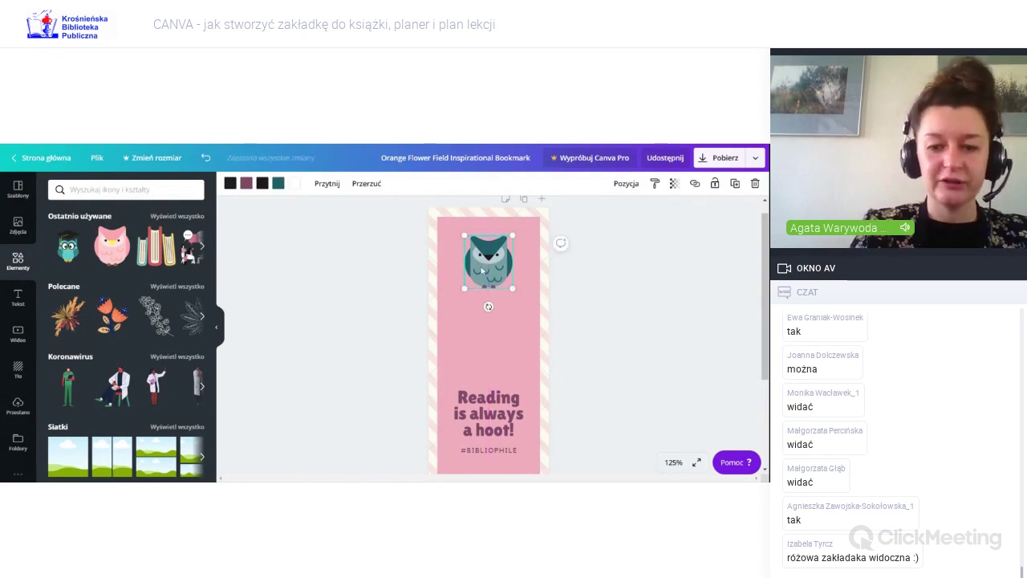
# Step: Delete the teal owl and open the Book Set graphic's details in Recently used
pyautogui.press('Delete')
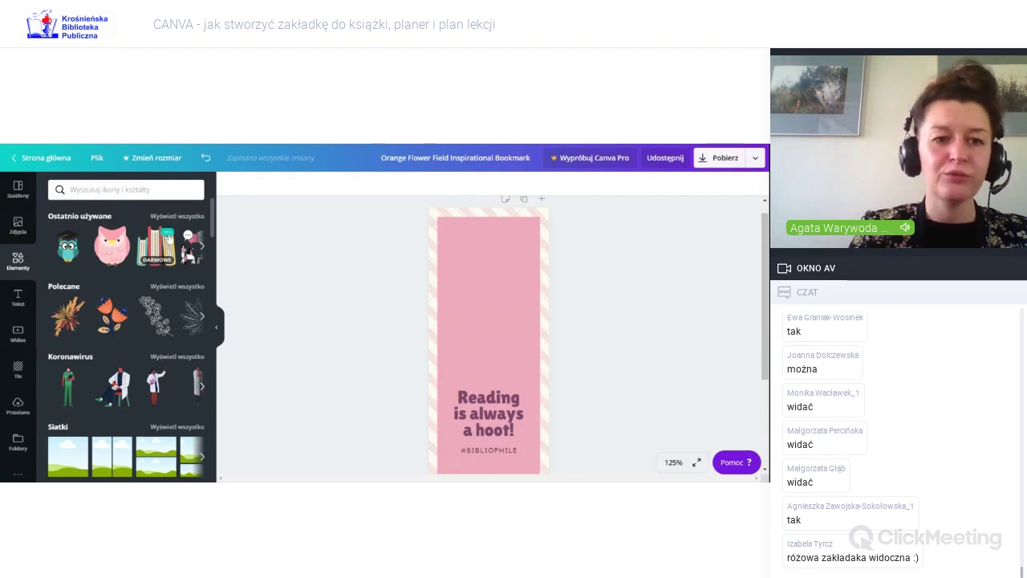
pyautogui.click(168, 238)
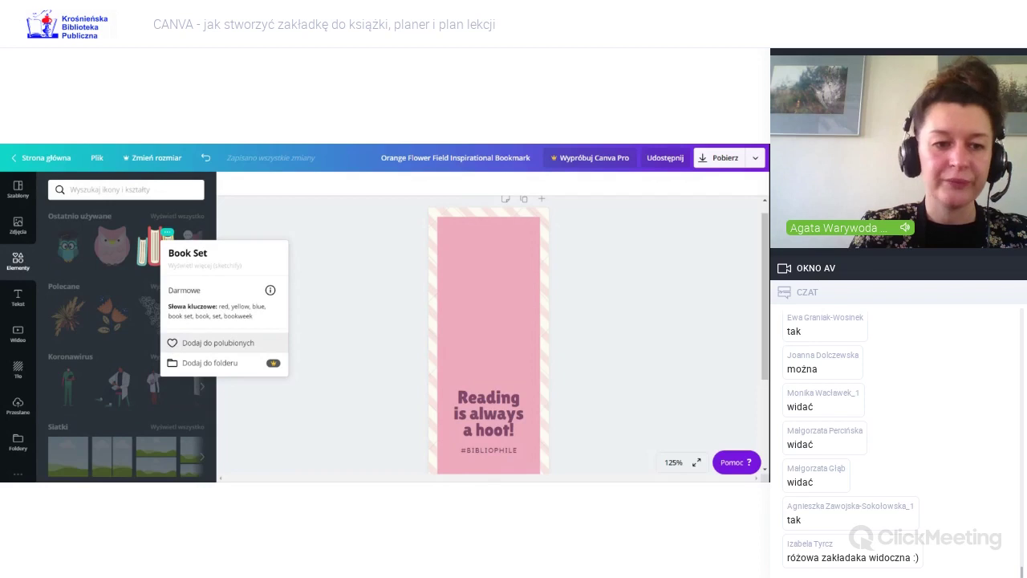
# Step: Add Book Set to liked items, verify it under Foldery > Polubienia, and return to Elementy
pyautogui.click(173, 347)
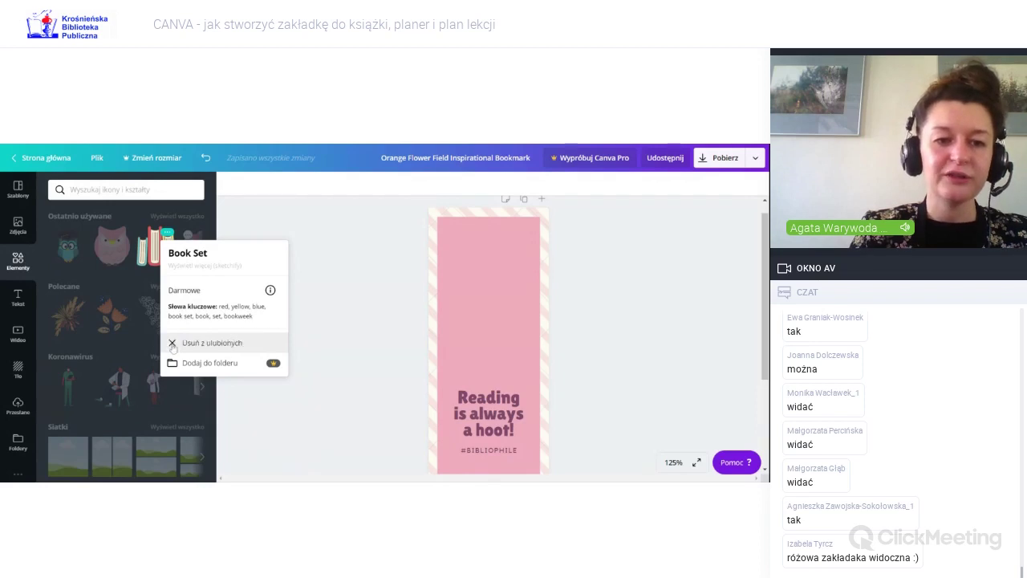
pyautogui.click(261, 229)
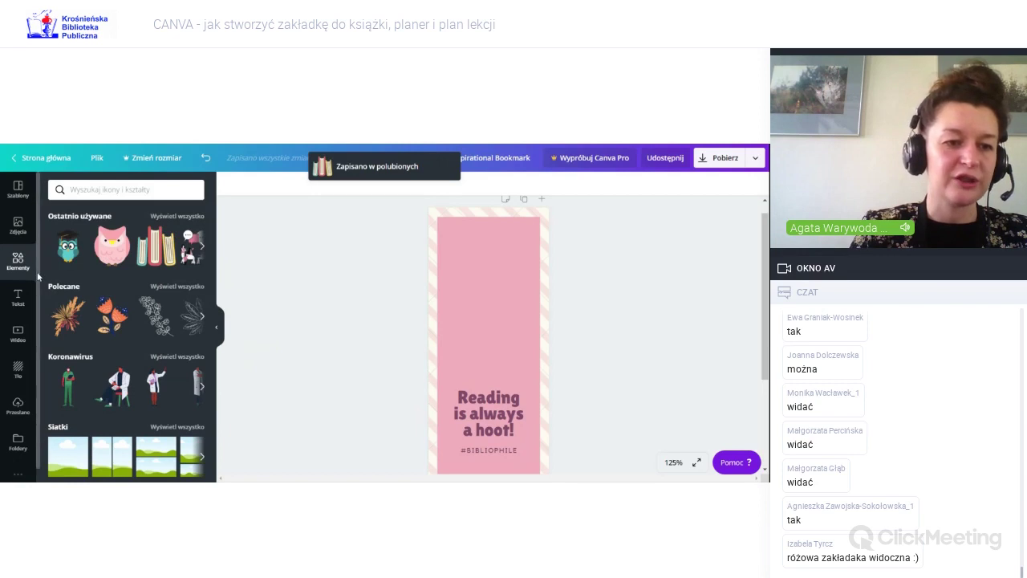
pyautogui.scroll(-1, 39, 303)
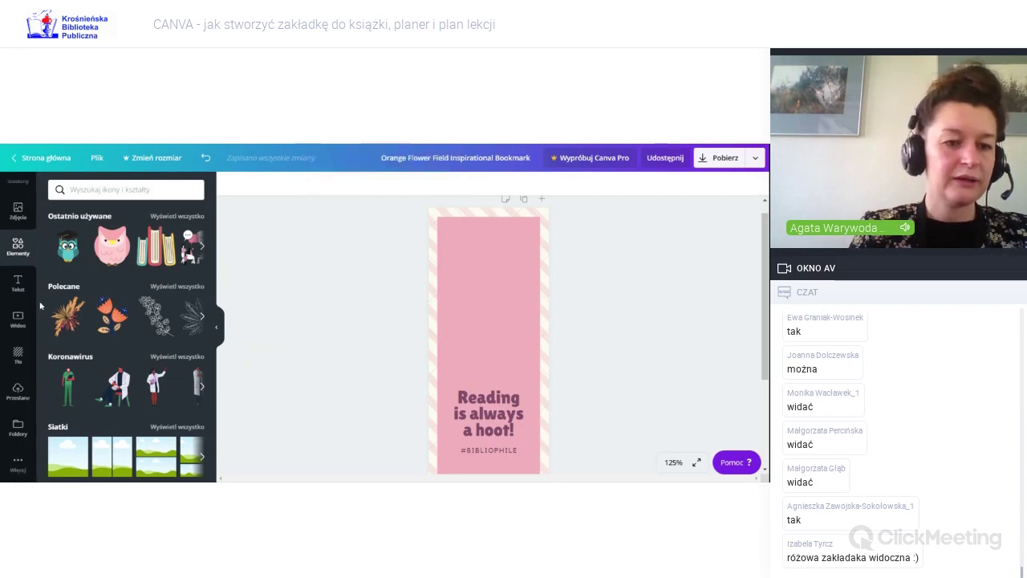
pyautogui.click(17, 431)
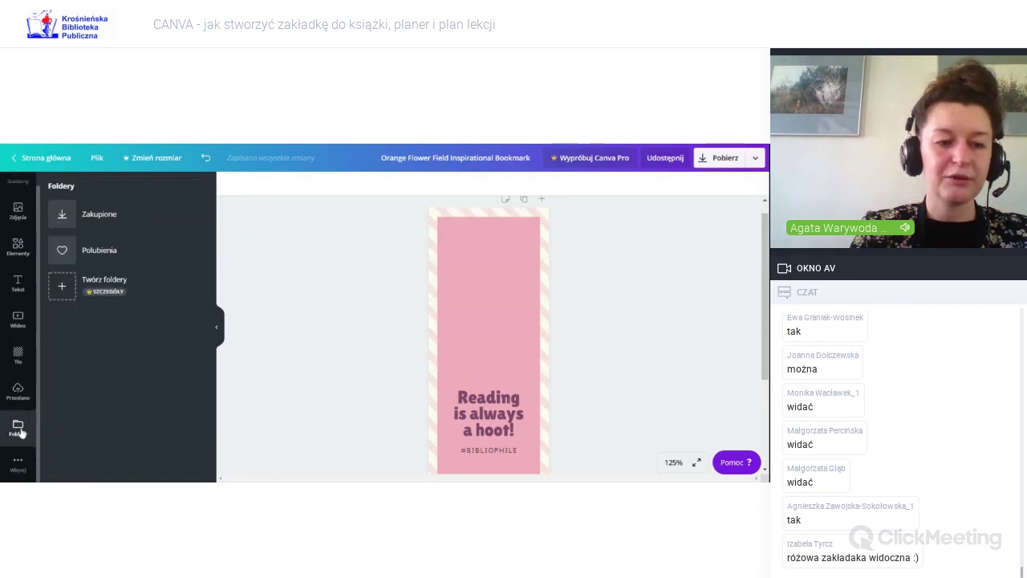
pyautogui.click(104, 253)
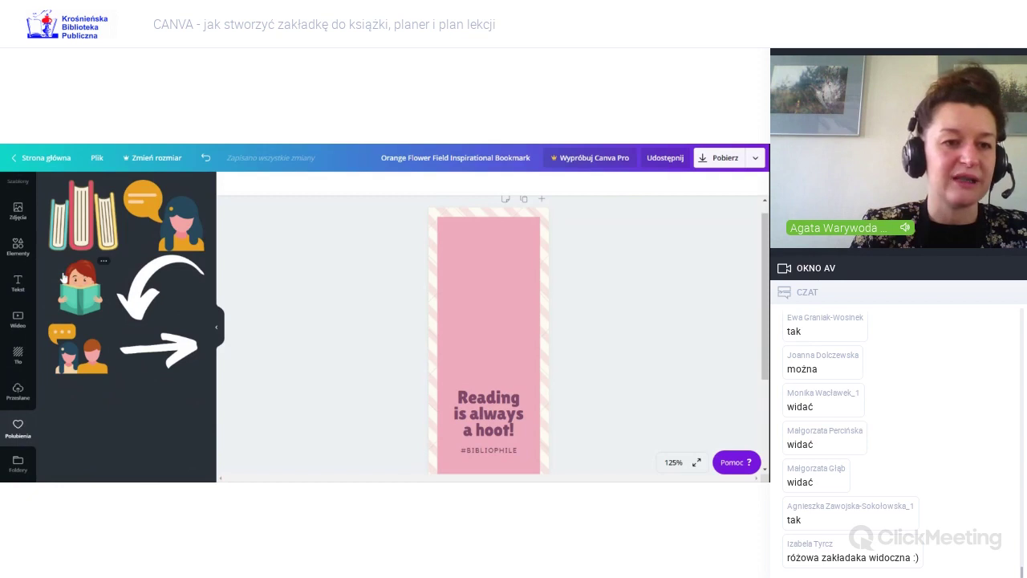
pyautogui.click(18, 256)
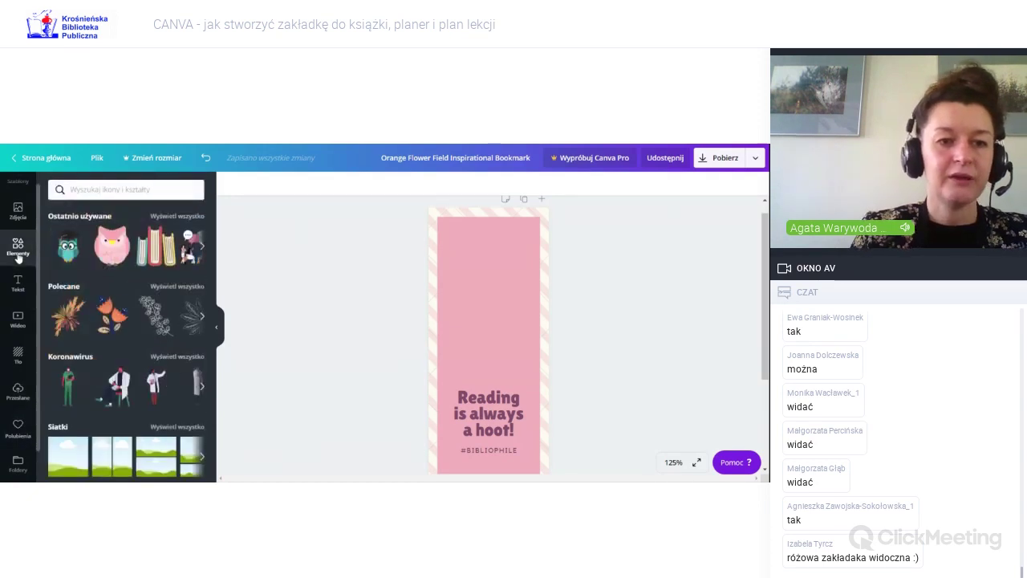
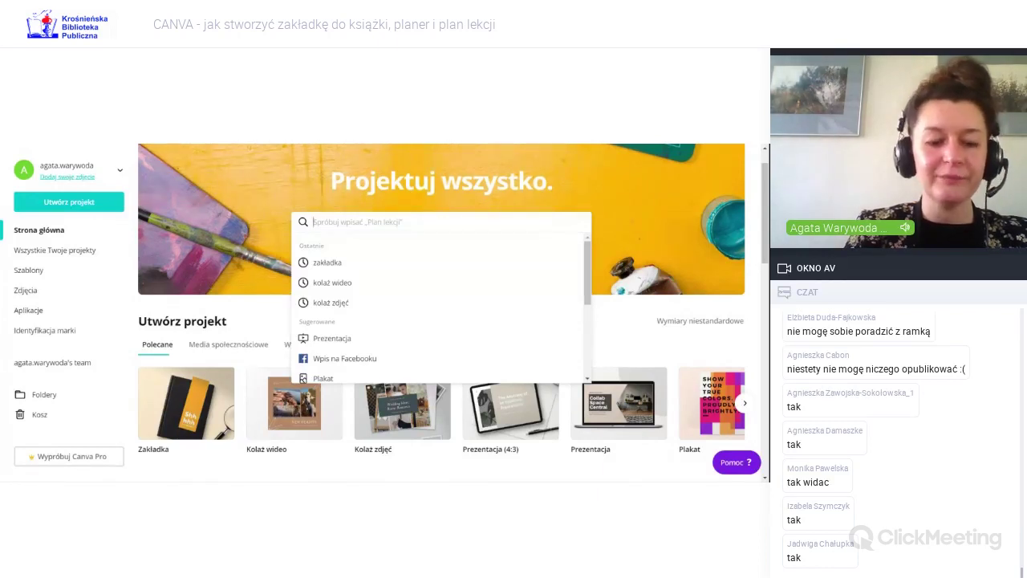
# Step: Search 'PLAN LEKCJI' and start a Plan lekcji design with the Blue Circles Funky Lesson Plan template
pyautogui.write('PLAN')
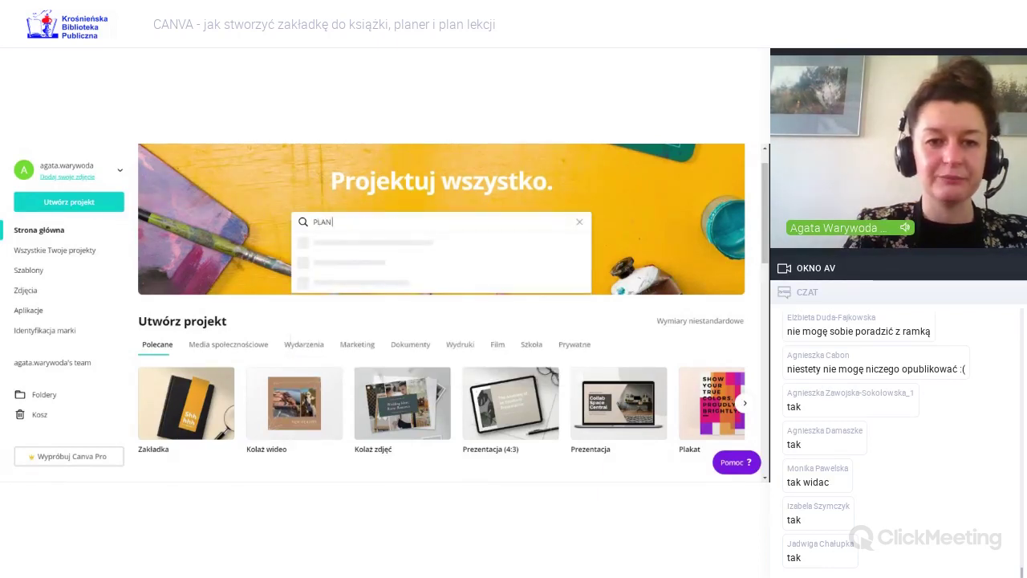
pyautogui.write(' LEKCJI')
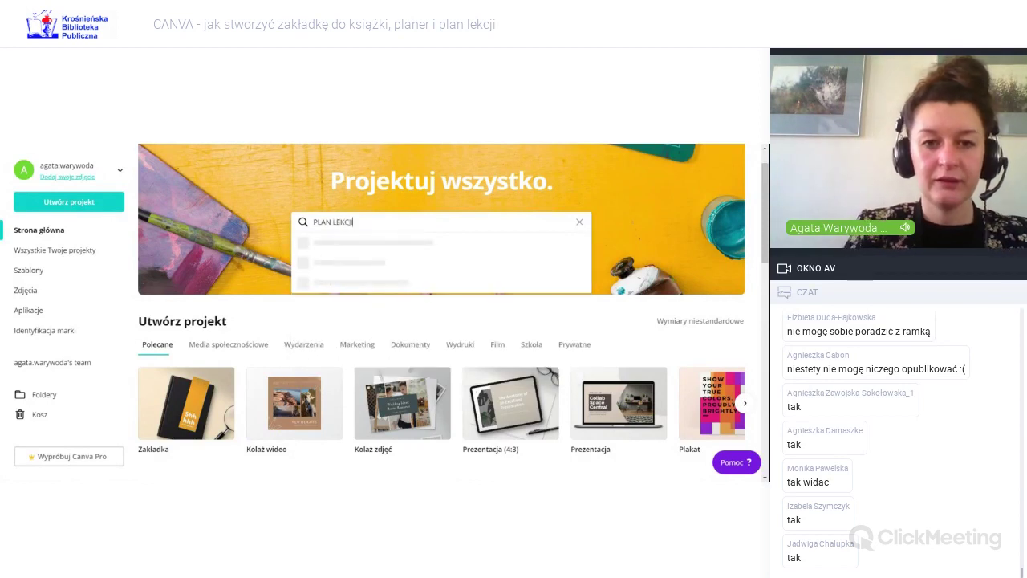
pyautogui.write('J')
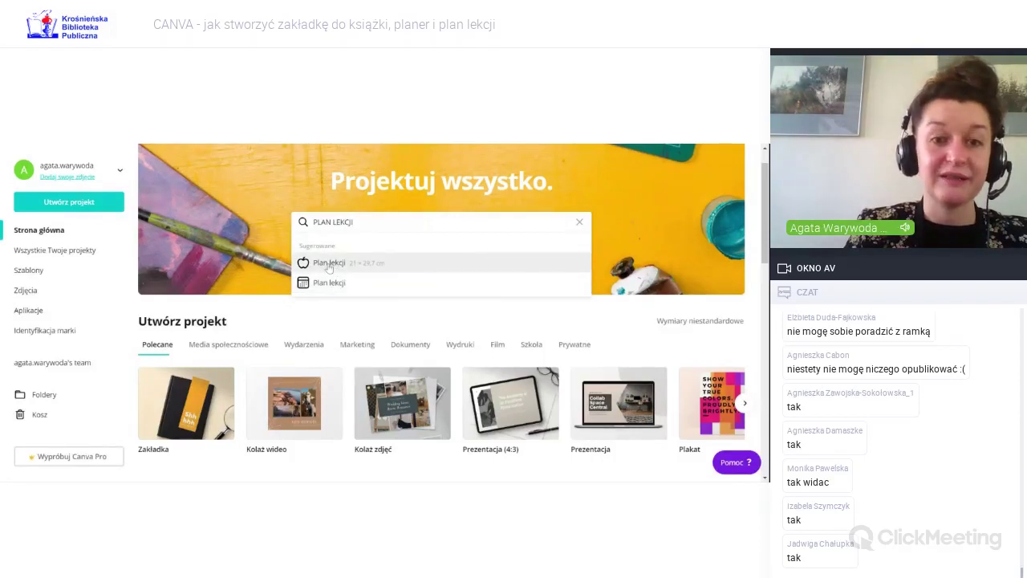
pyautogui.click(328, 264)
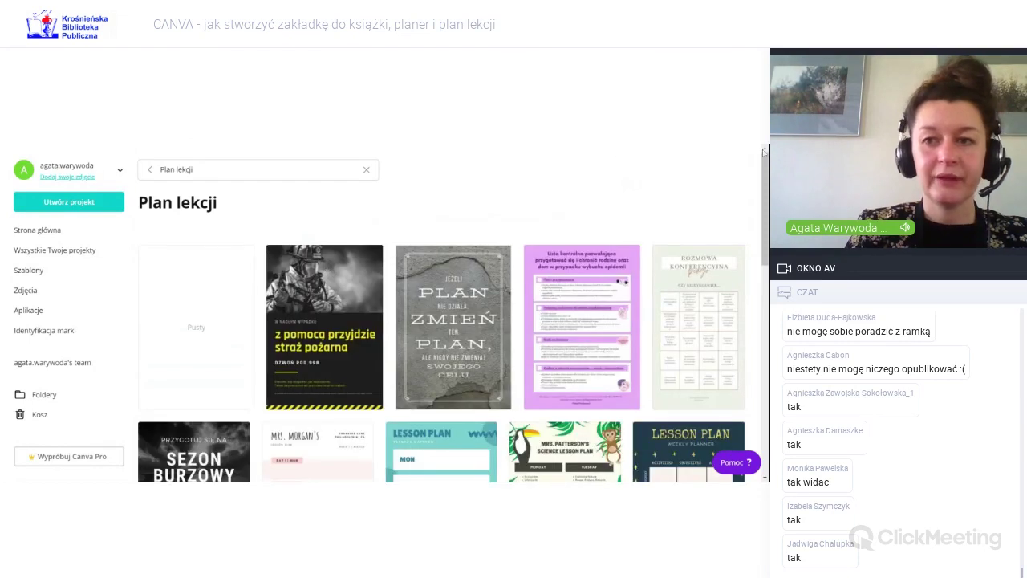
pyautogui.moveTo(765, 171); pyautogui.dragTo(764, 225)
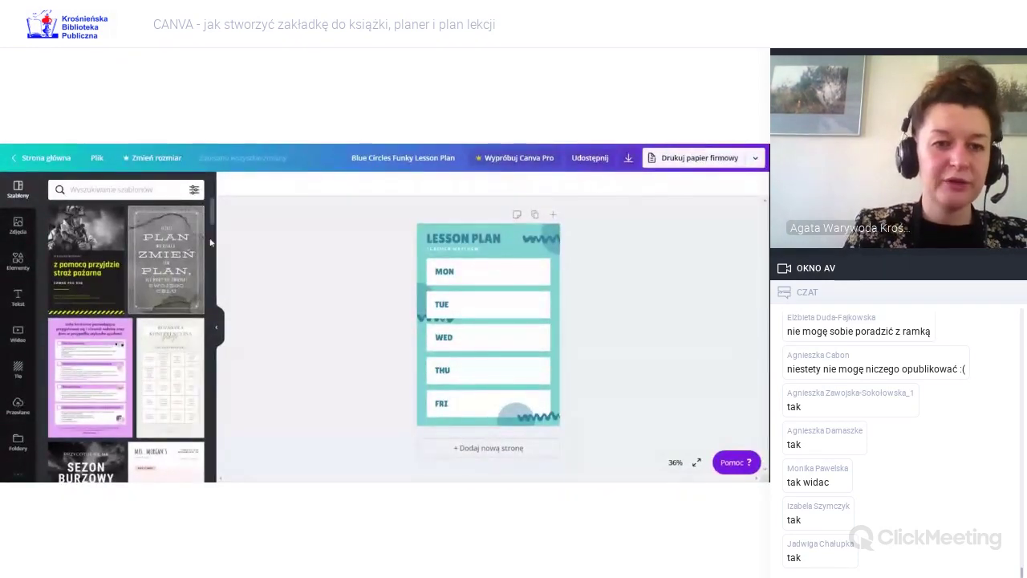
# Step: Apply the orange Lesson Plan template with the school-supplies photo header to the page
pyautogui.moveTo(213, 217); pyautogui.dragTo(213, 446)
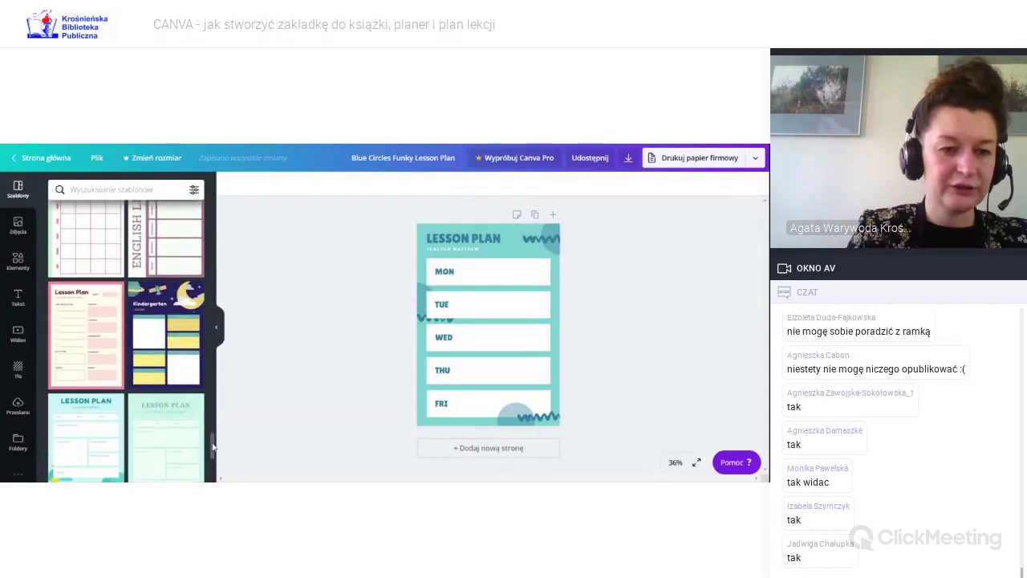
pyautogui.scroll(-3, 77, 345)
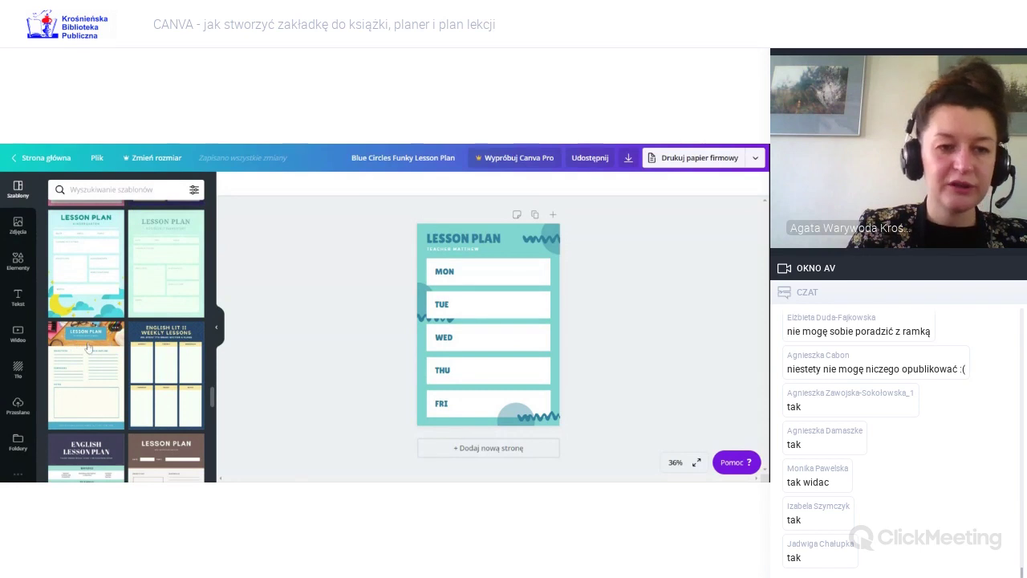
pyautogui.click(89, 347)
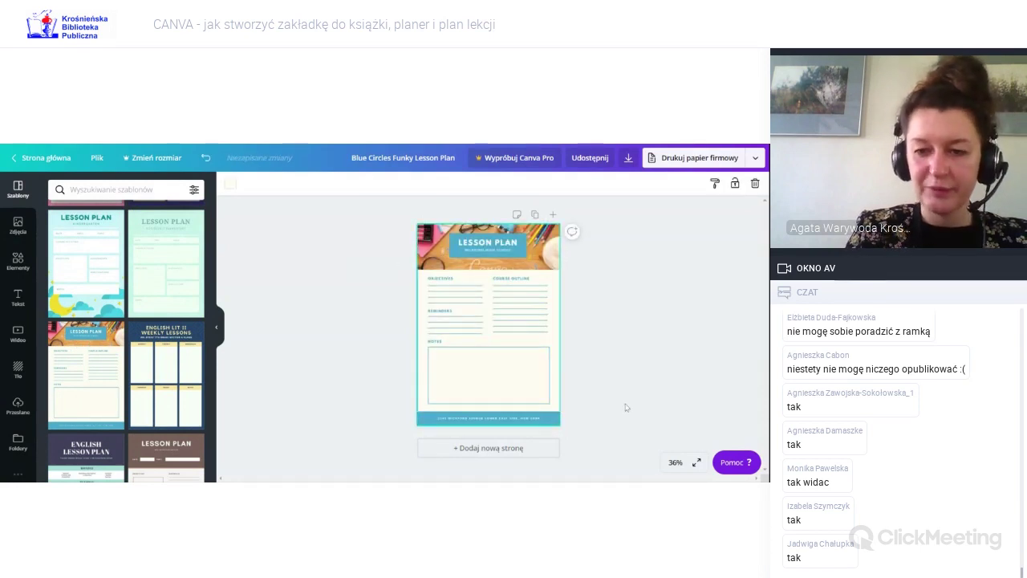
# Step: Set the page zoom to 75%, trying 125% and 100% on the way
pyautogui.click(675, 462)
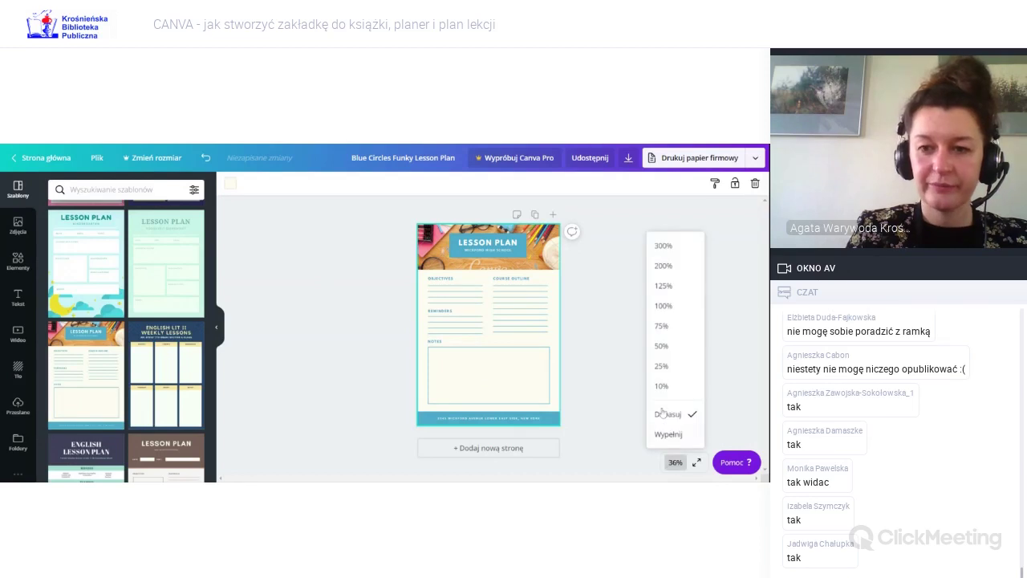
pyautogui.click(663, 287)
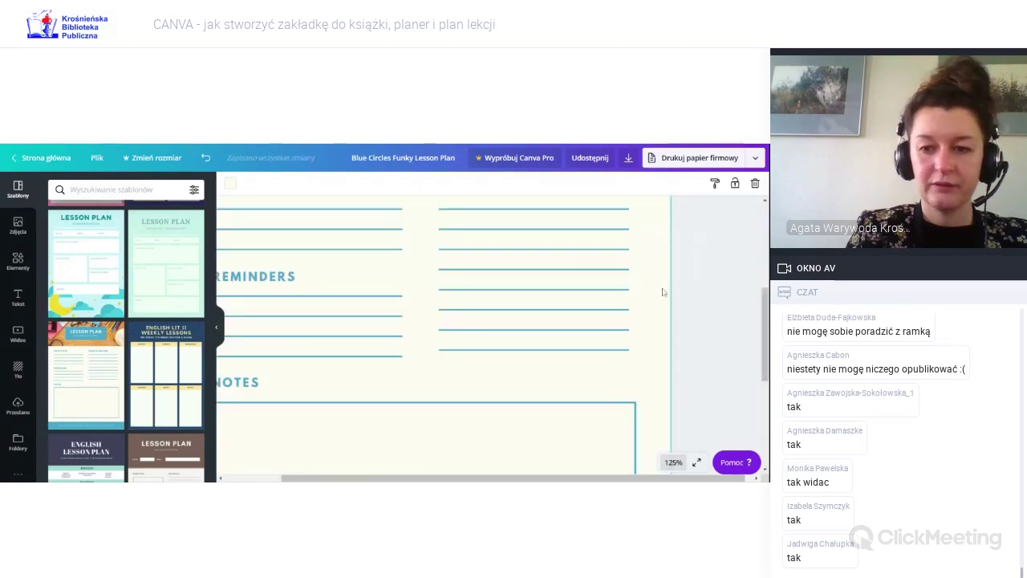
pyautogui.click(674, 462)
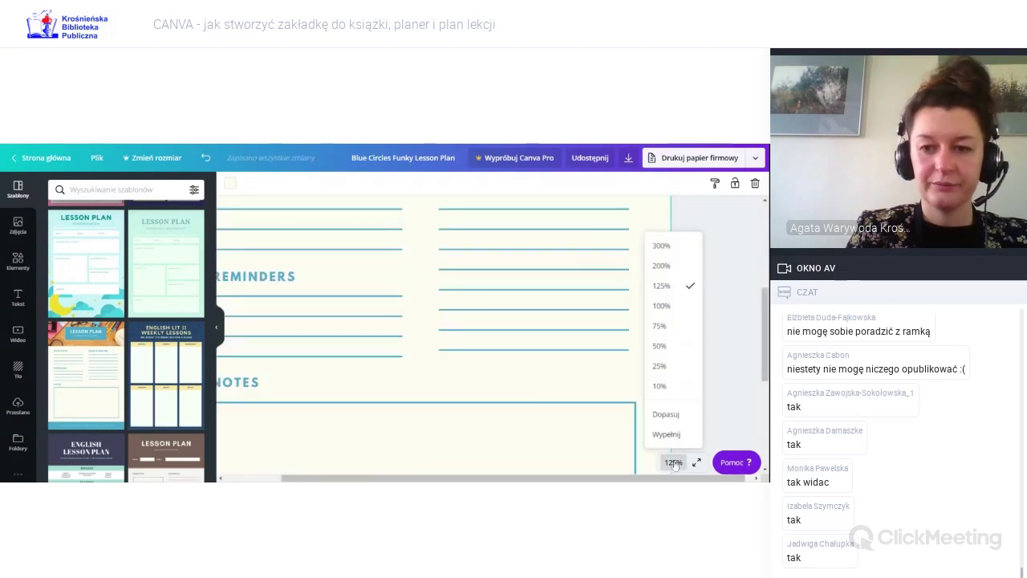
pyautogui.click(678, 308)
pyautogui.click(674, 462)
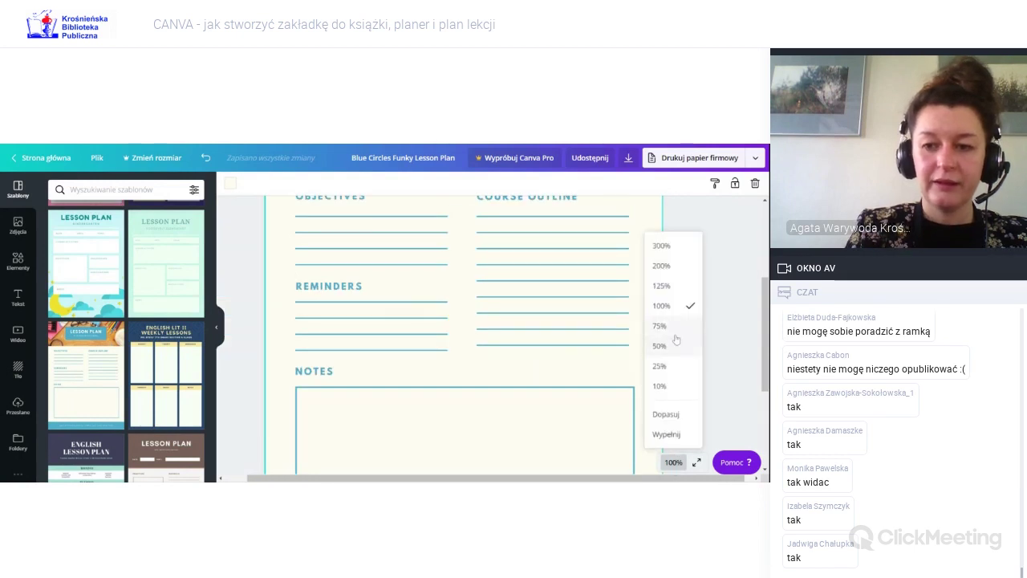
pyautogui.click(674, 329)
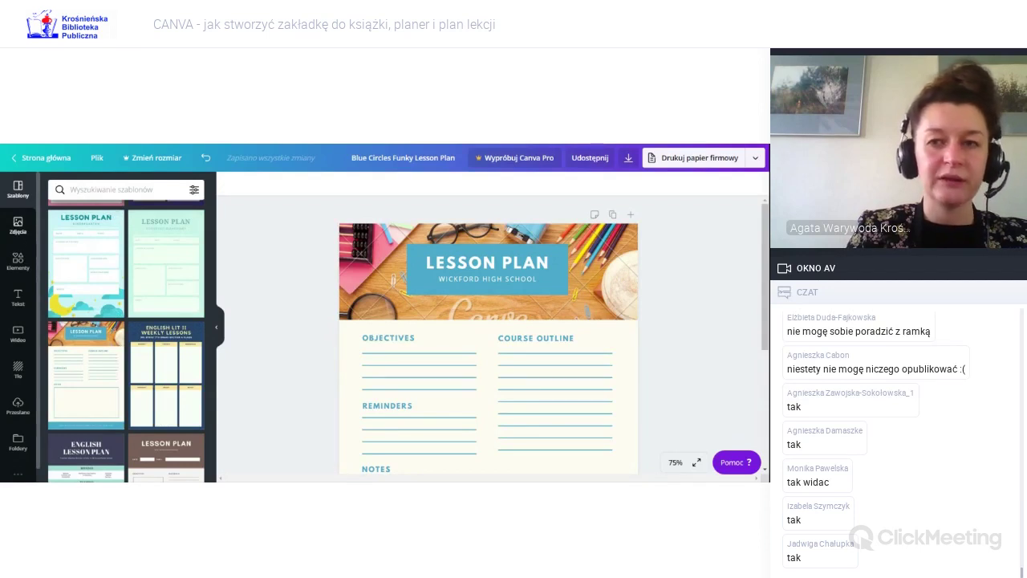
# Step: Search the stock photo library for 'SZKOŁA' and scroll through the school-themed results
pyautogui.click(18, 228)
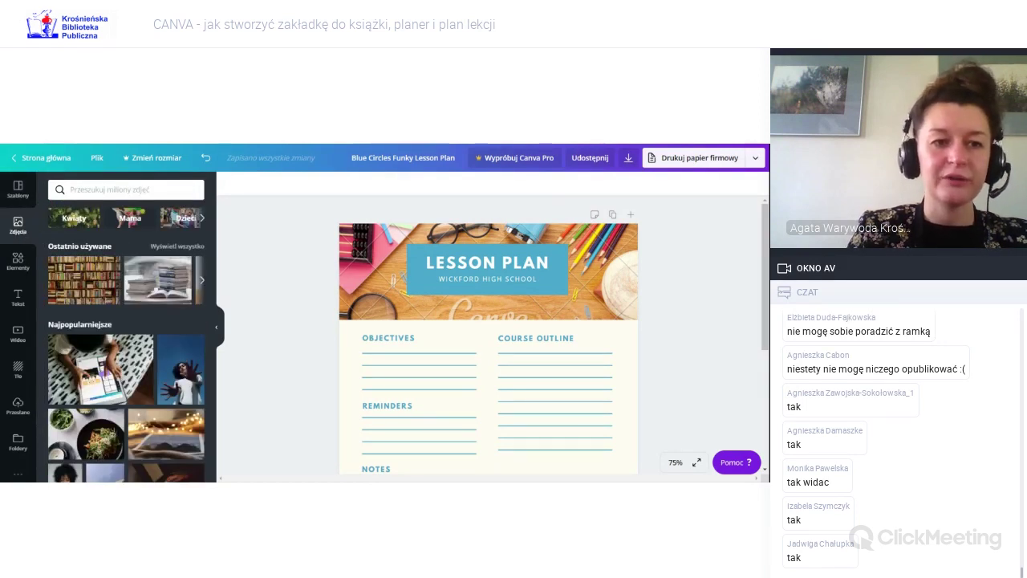
pyautogui.moveTo(215, 221); pyautogui.dragTo(218, 269)
pyautogui.click(128, 189)
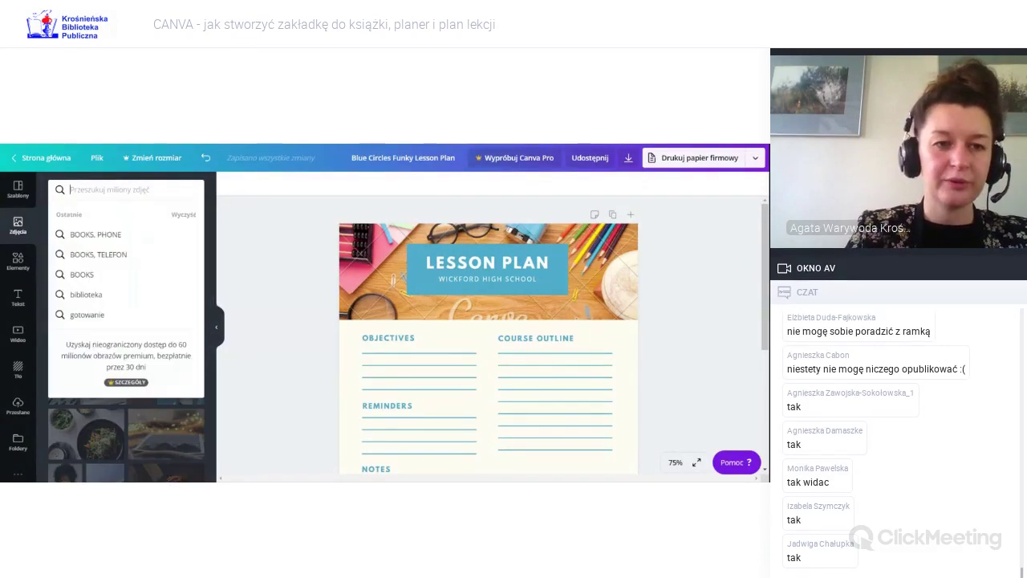
pyautogui.write('S')
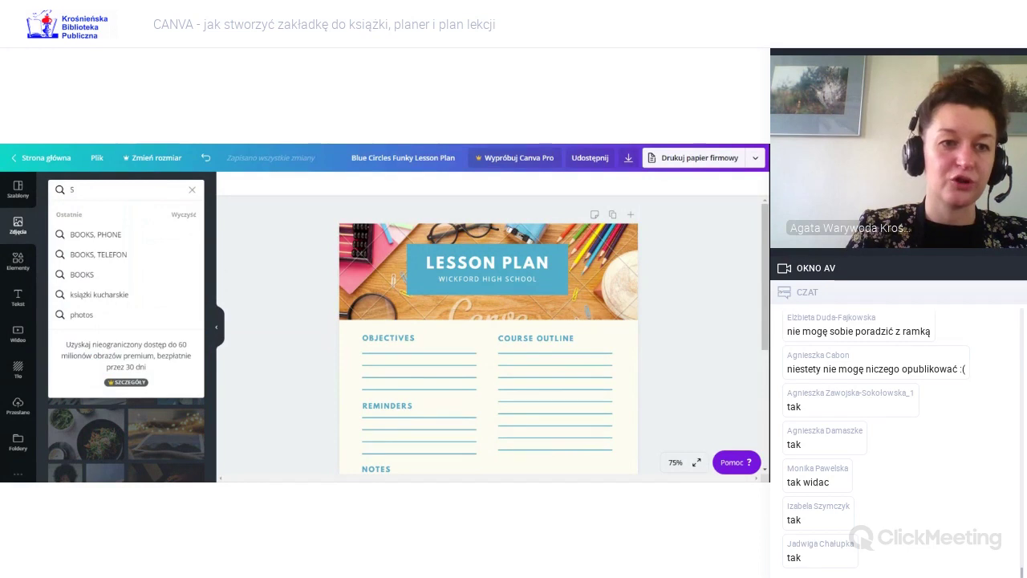
pyautogui.write('ZKOŁA')
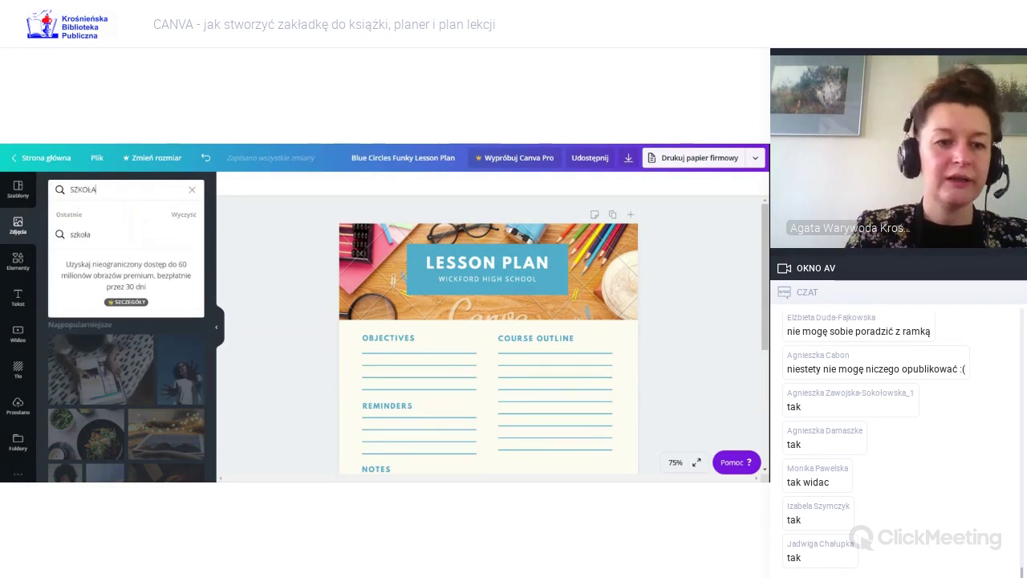
pyautogui.press('Return')
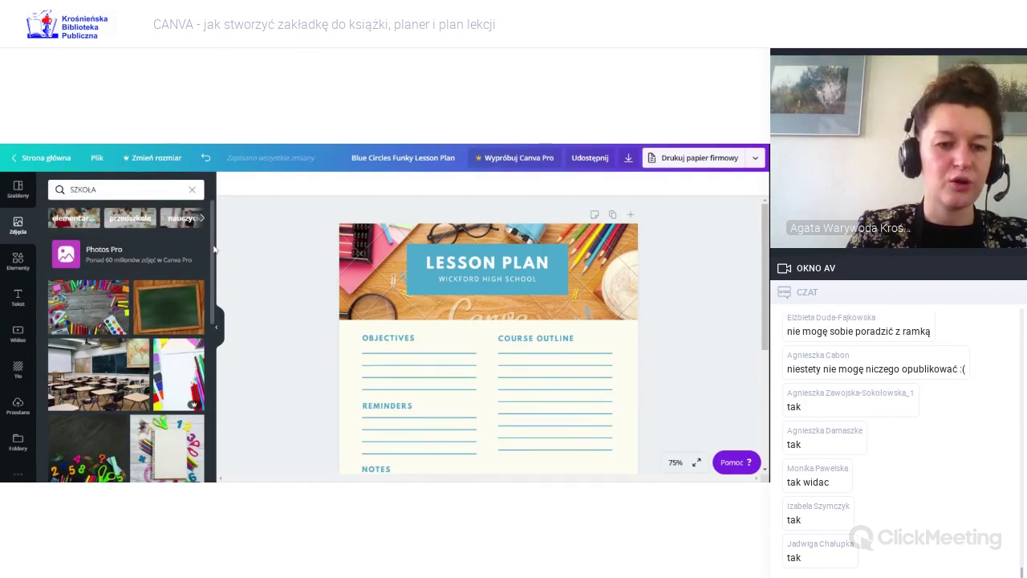
pyautogui.scroll(-5, 214, 250)
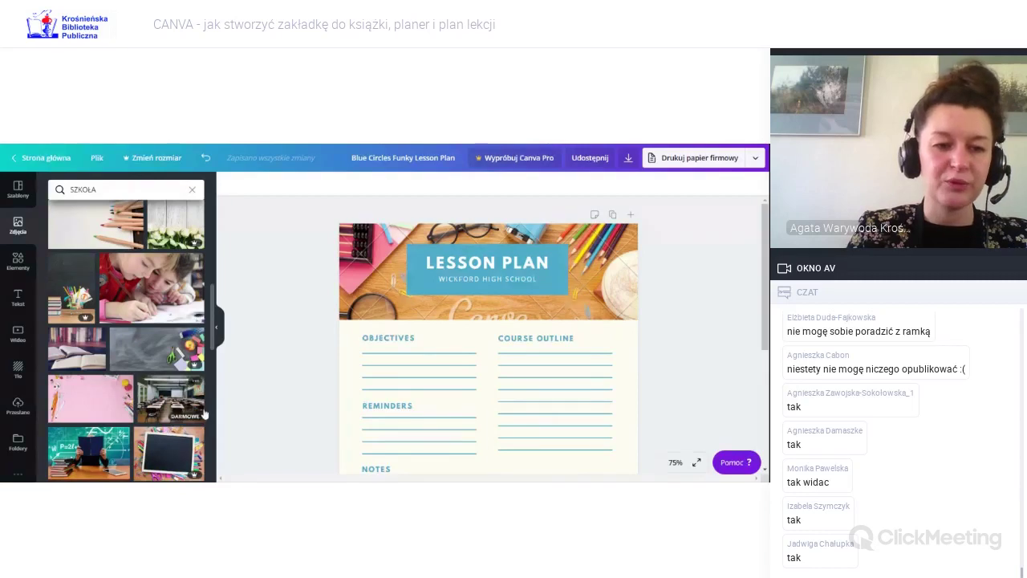
pyautogui.moveTo(215, 336); pyautogui.dragTo(213, 227)
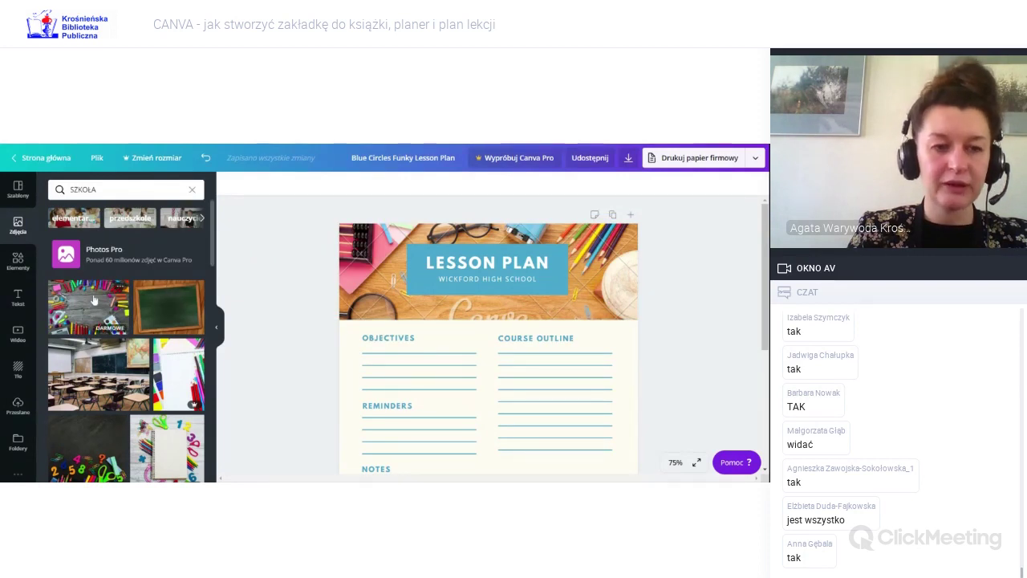
# Step: Try a school-supplies photo in the header, then add and delete a chalkboard photo
pyautogui.moveTo(93, 299); pyautogui.dragTo(417, 269)
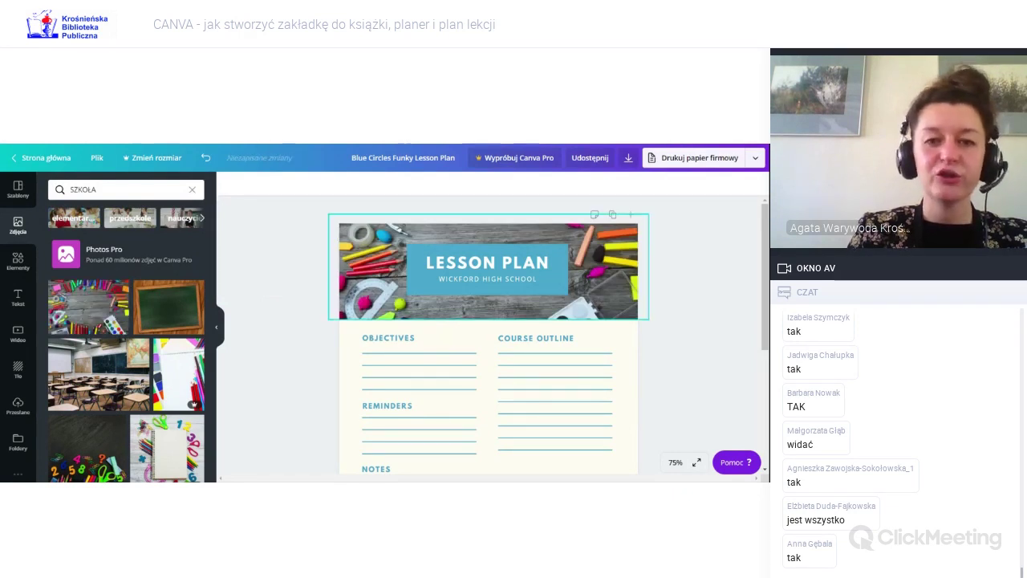
pyautogui.click(180, 318)
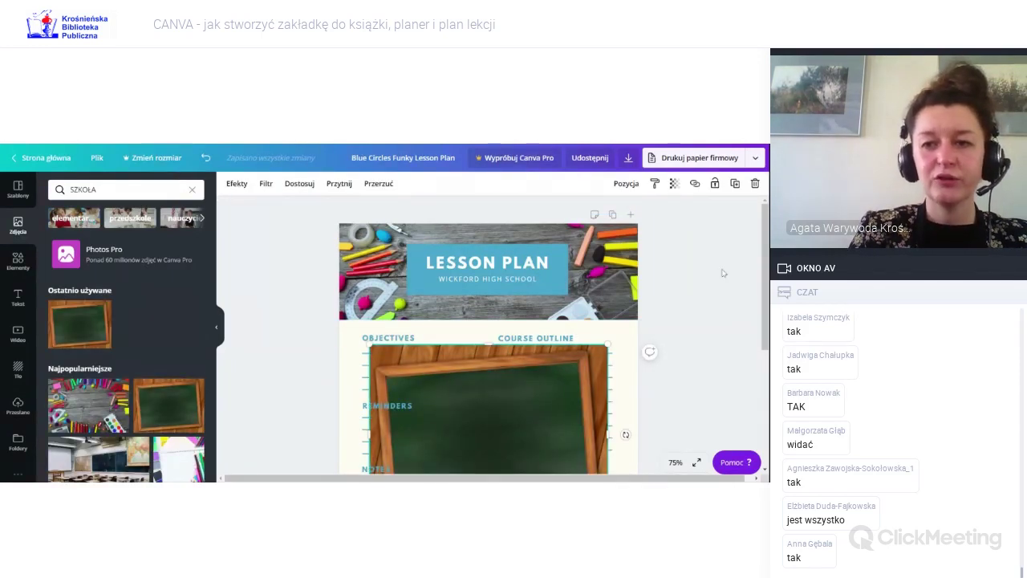
pyautogui.moveTo(765, 280)
pyautogui.mouseDown()
pyautogui.moveTo(767, 320)
pyautogui.moveTo(766, 300)
pyautogui.mouseUp()
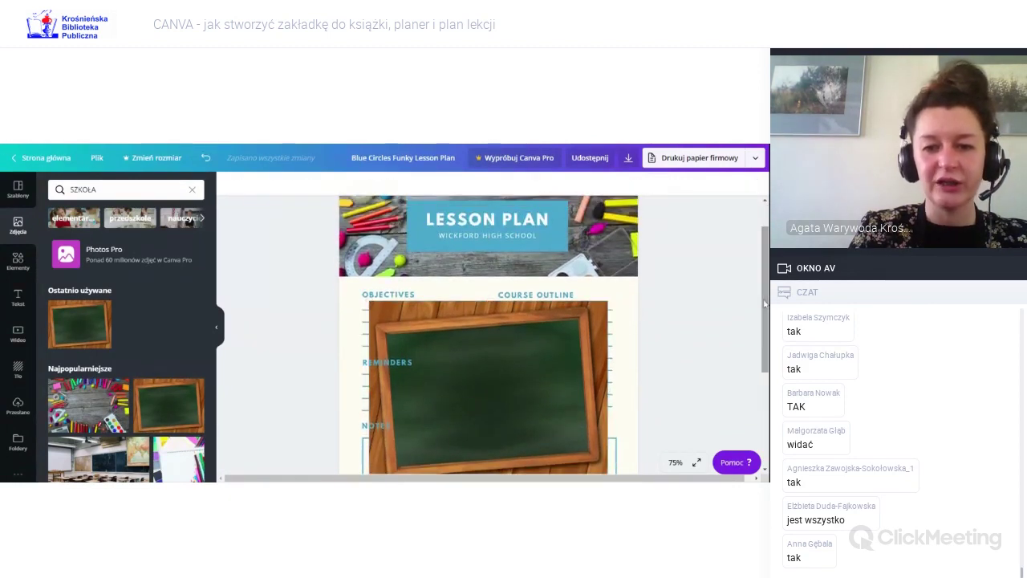
pyautogui.click(521, 426)
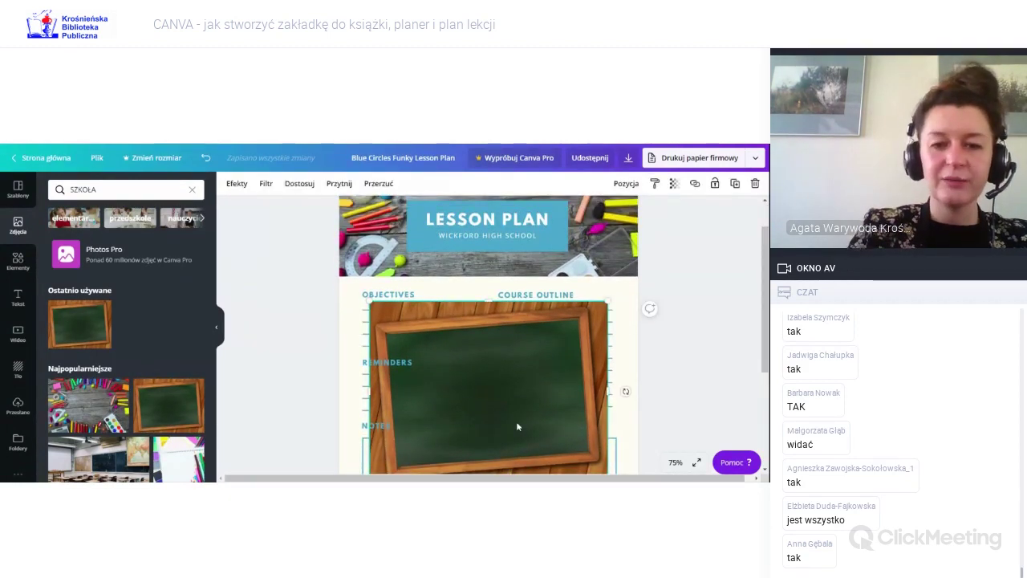
pyautogui.press('Delete')
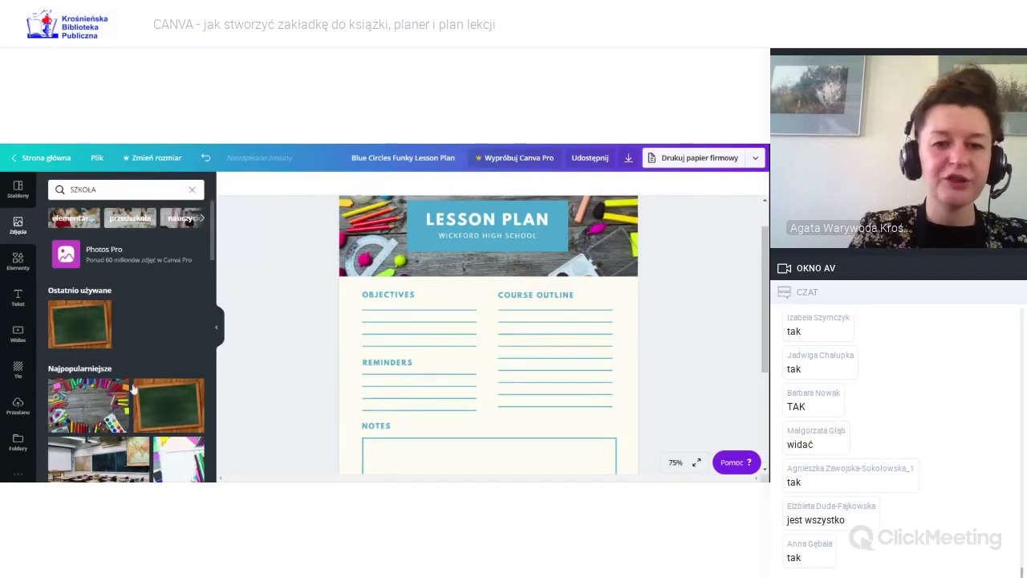
pyautogui.moveTo(113, 399)
pyautogui.mouseDown()
pyautogui.moveTo(184, 332)
pyautogui.moveTo(305, 248)
pyautogui.moveTo(128, 387)
pyautogui.mouseUp()
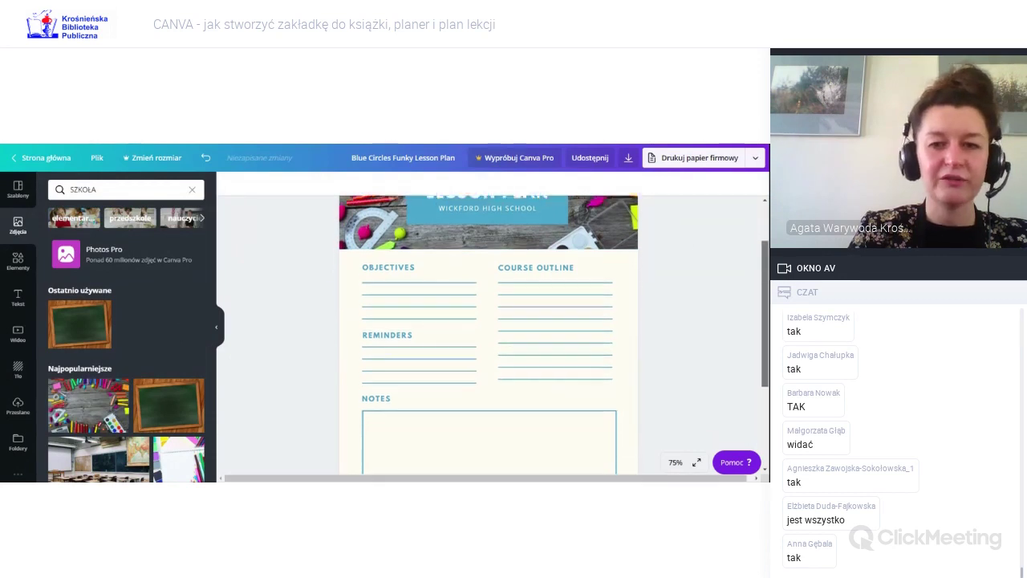
# Step: Drop the coloured-pencils photo into the header and select it
pyautogui.scroll(1, 766, 270)
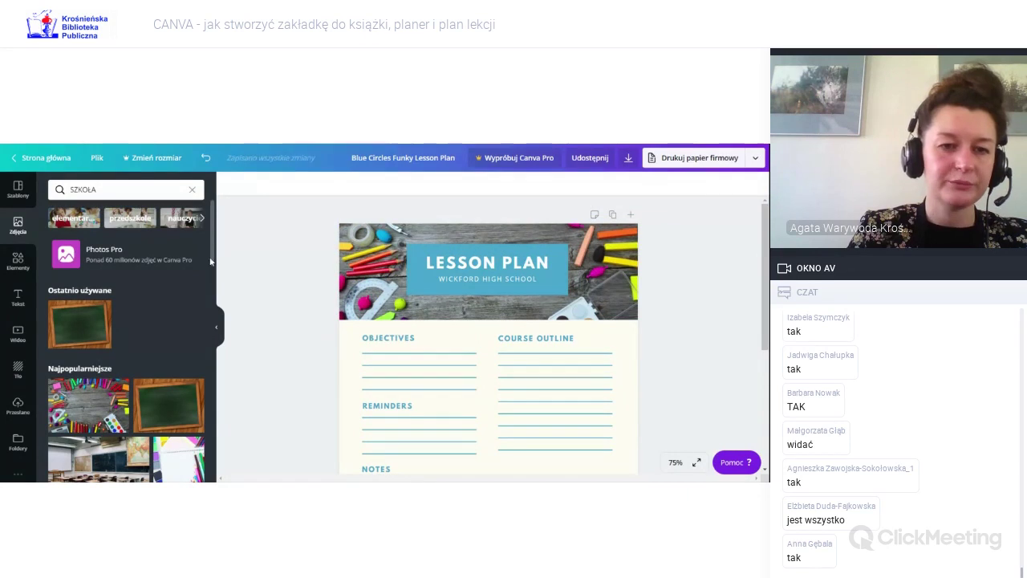
pyautogui.scroll(-5, 213, 257)
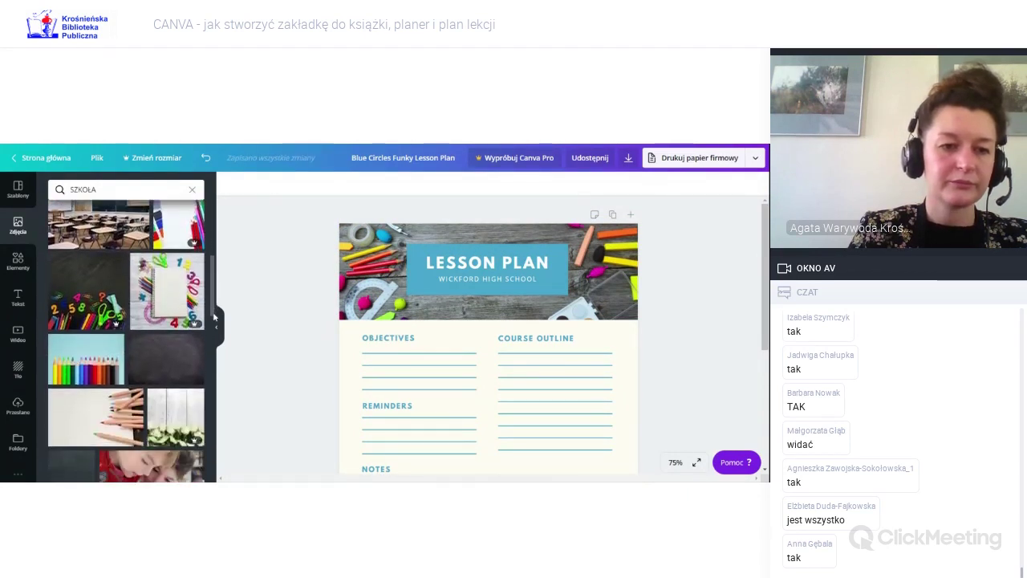
pyautogui.moveTo(86, 353)
pyautogui.mouseDown()
pyautogui.moveTo(285, 268)
pyautogui.moveTo(337, 273)
pyautogui.mouseUp()
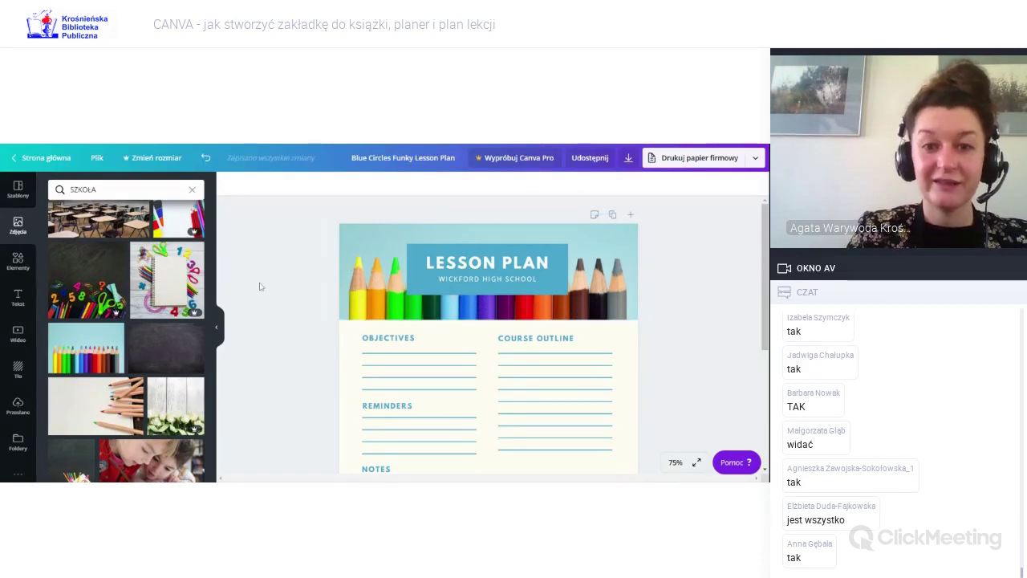
pyautogui.click(382, 287)
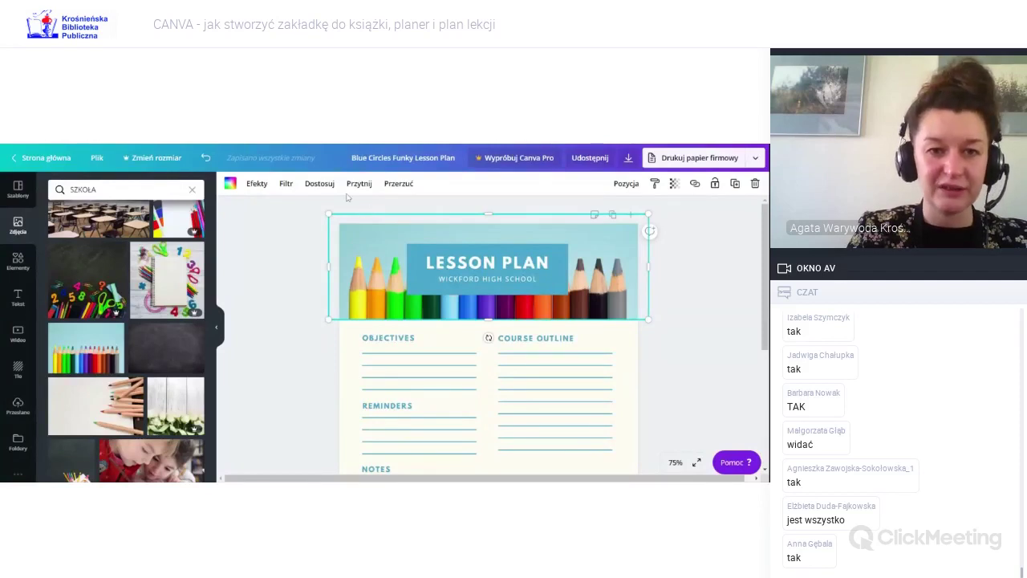
# Step: Preview Retro and Afterglow filters on the pencils header, revert to none, and enter crop mode
pyautogui.click(267, 189)
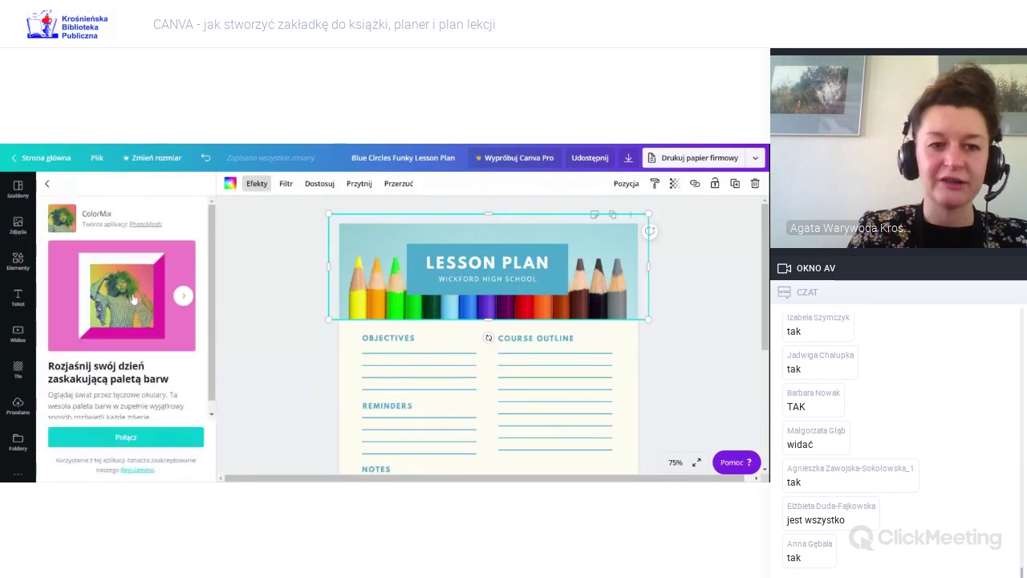
pyautogui.click(286, 184)
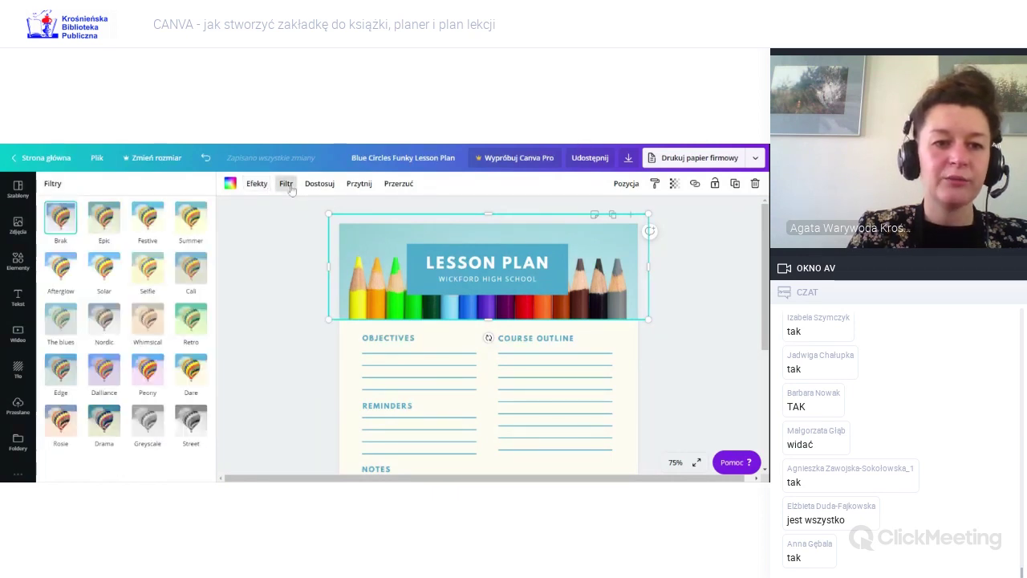
pyautogui.click(189, 318)
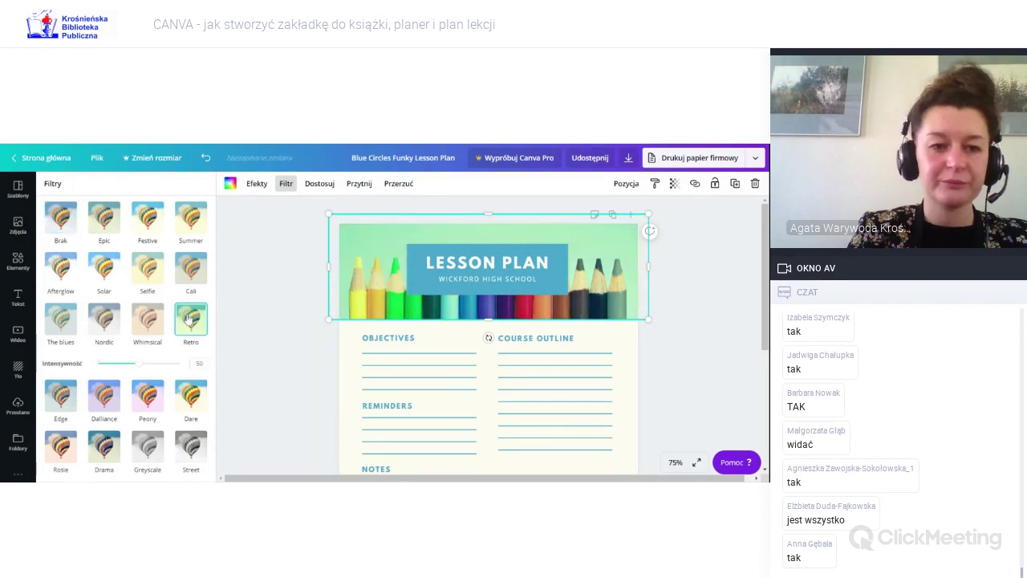
pyautogui.click(71, 282)
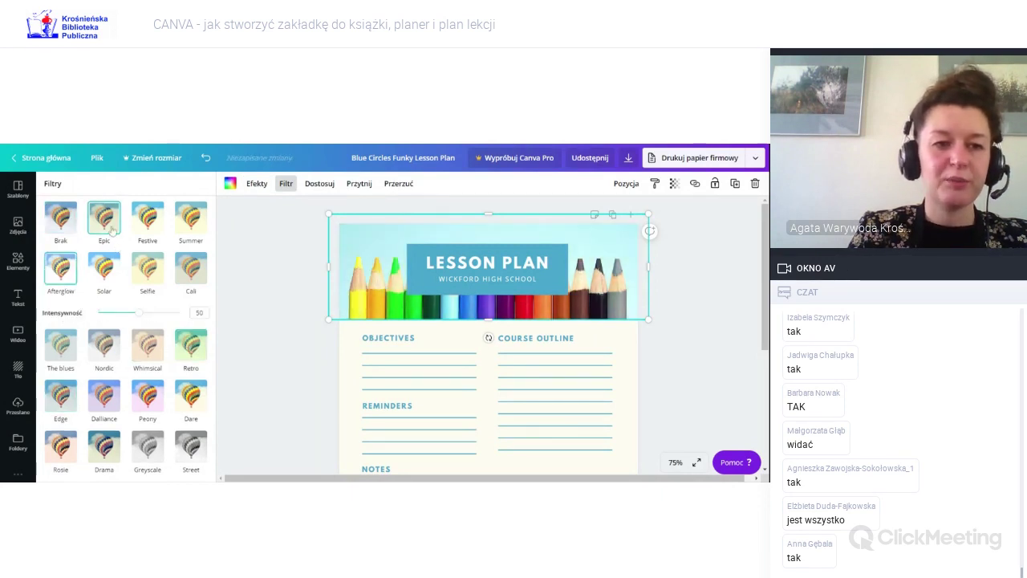
pyautogui.click(60, 229)
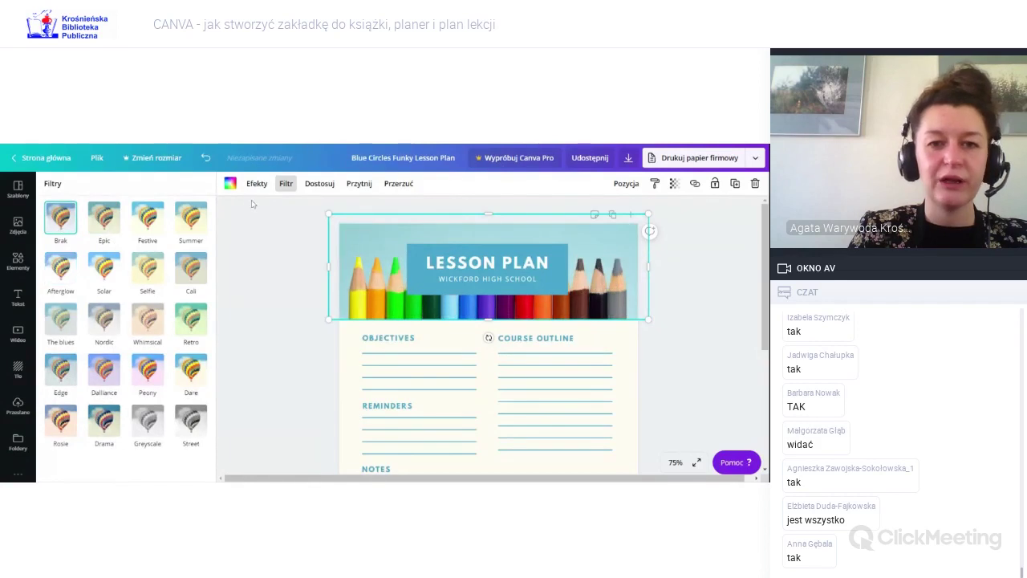
pyautogui.click(359, 183)
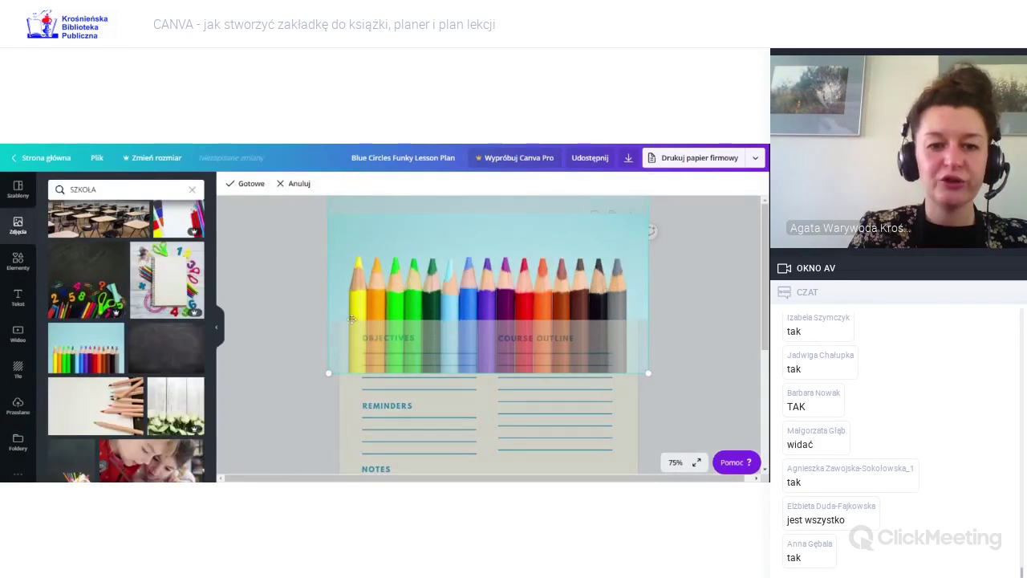
# Step: Enlarge the pencils photo in the crop frame, shift it upward, and apply the crop
pyautogui.moveTo(331, 377)
pyautogui.mouseDown()
pyautogui.moveTo(285, 425)
pyautogui.moveTo(238, 450)
pyautogui.moveTo(277, 408)
pyautogui.moveTo(264, 404)
pyautogui.mouseUp()
pyautogui.moveTo(414, 297)
pyautogui.mouseDown()
pyautogui.moveTo(422, 226)
pyautogui.moveTo(449, 231)
pyautogui.mouseUp()
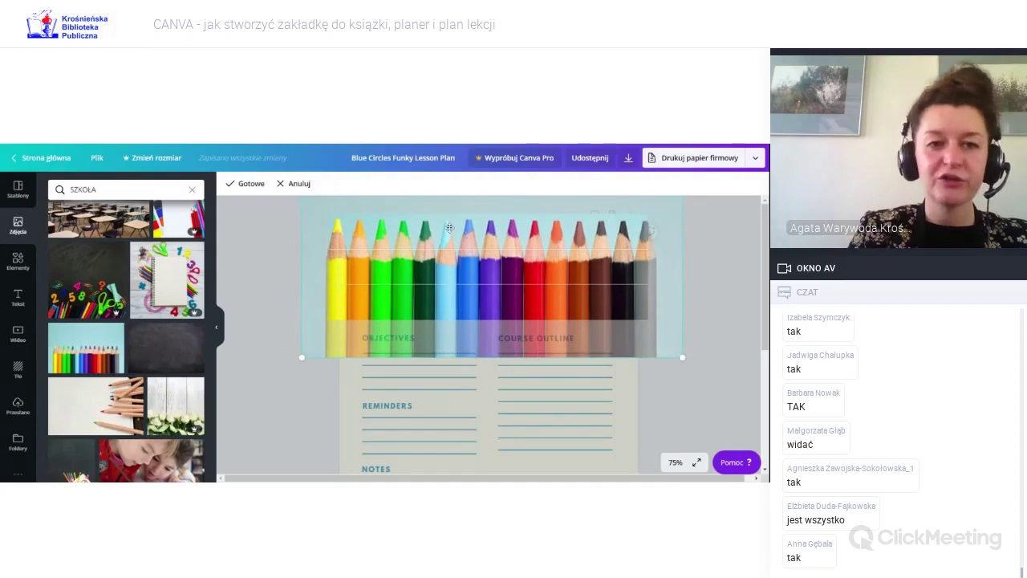
pyautogui.click(245, 184)
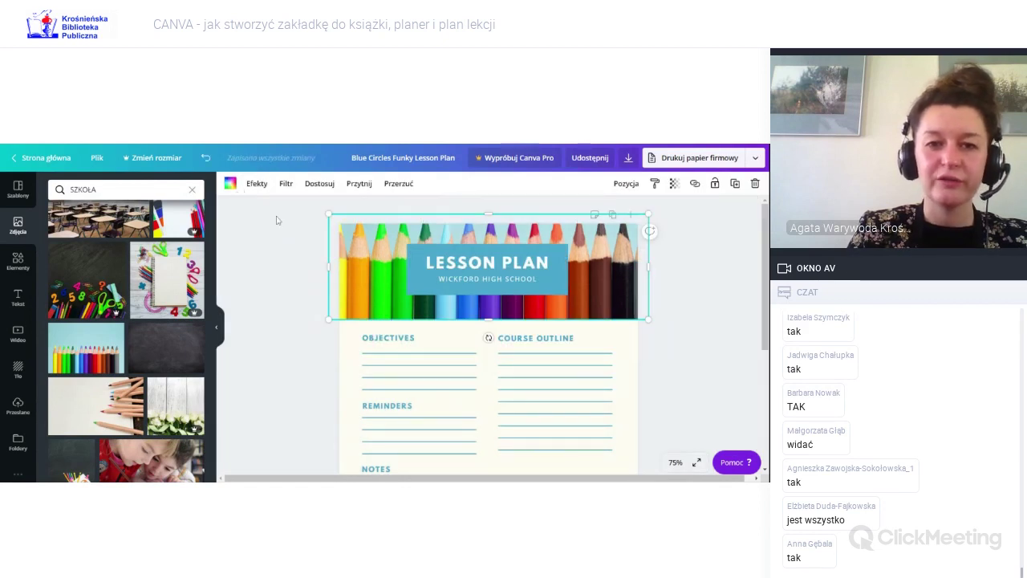
# Step: Flip the pencils header horizontally and back, deselect it, and clear the 'SZKOŁA' photo search
pyautogui.click(398, 184)
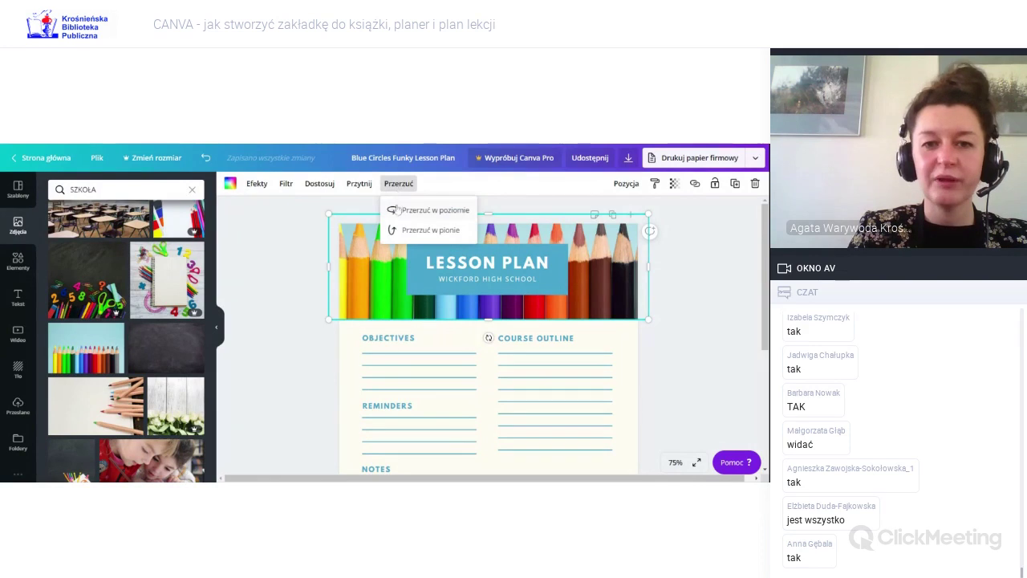
pyautogui.click(396, 211)
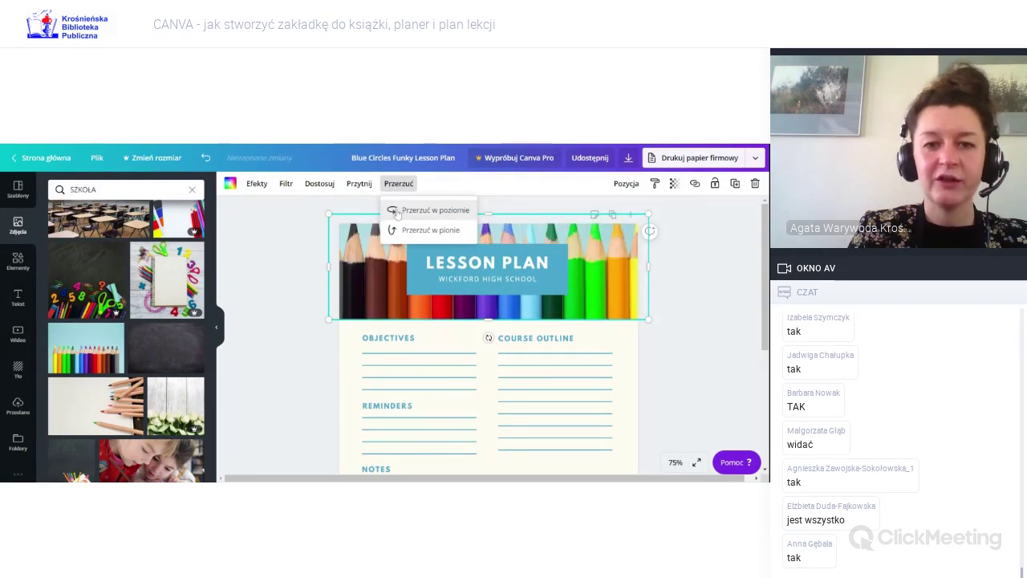
pyautogui.click(395, 211)
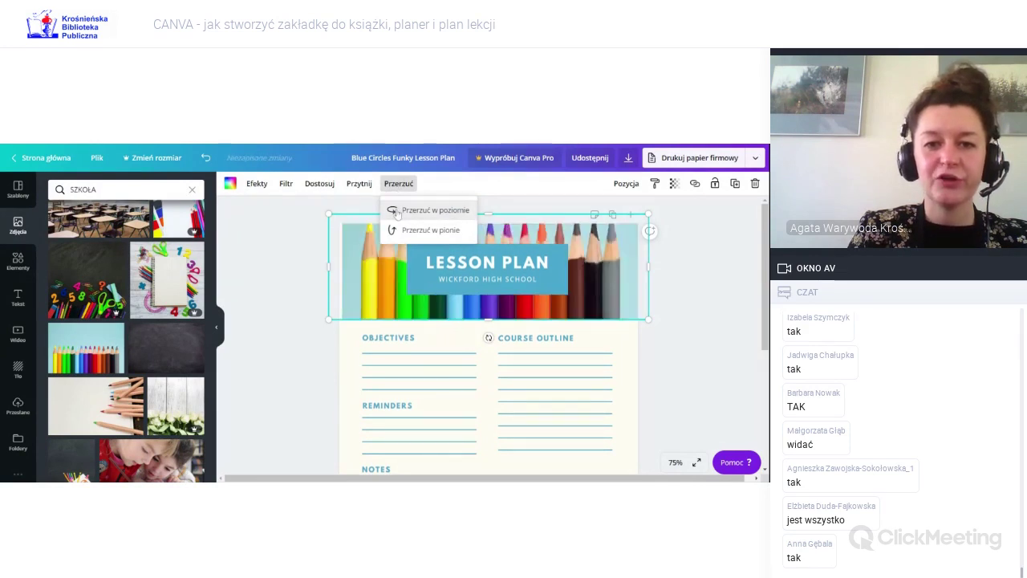
pyautogui.click(710, 273)
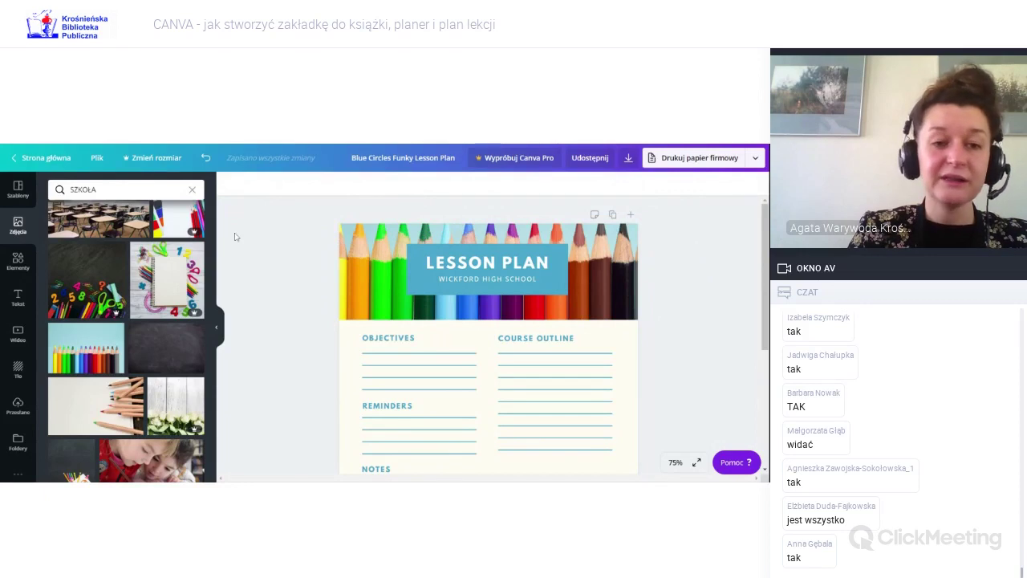
pyautogui.click(191, 189)
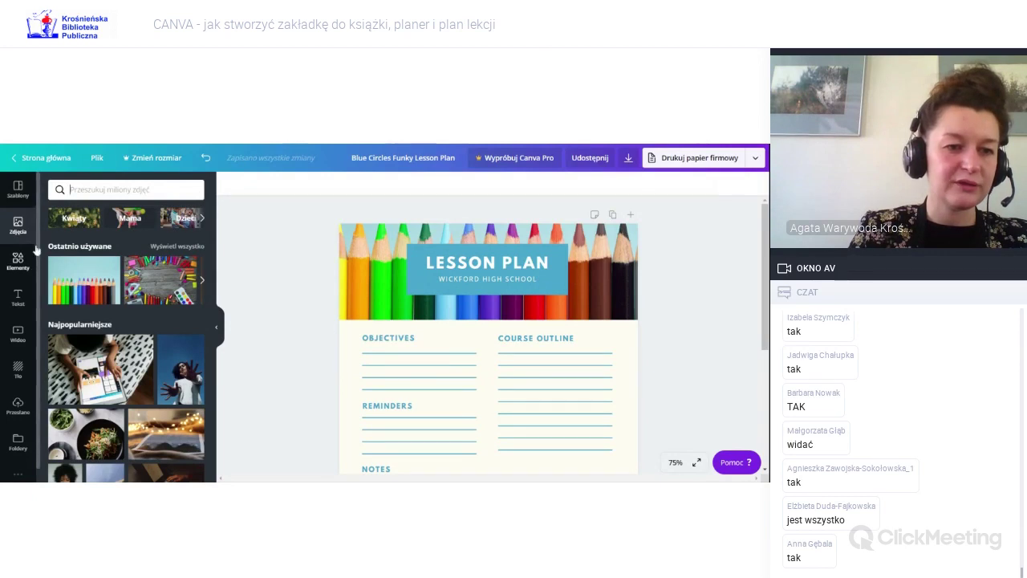
# Step: Open the Przesłane panel to show previously uploaded images
pyautogui.scroll(-1, 37, 252)
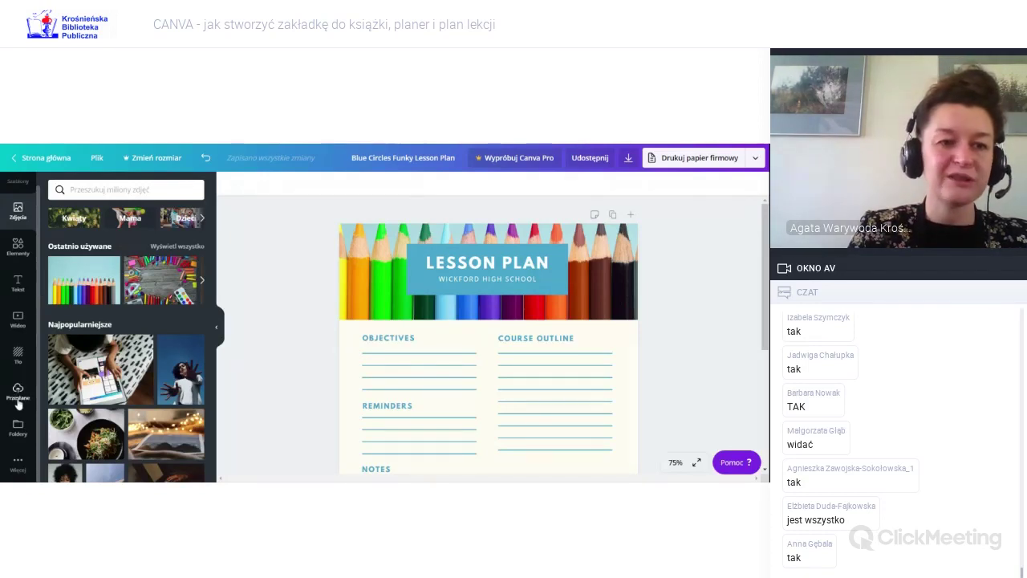
pyautogui.click(17, 401)
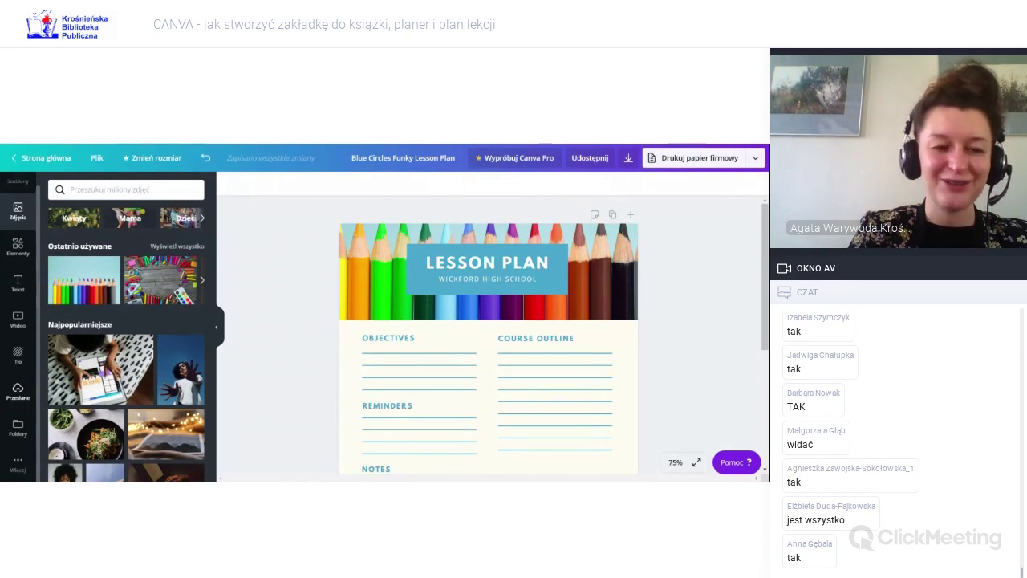
pyautogui.click(18, 402)
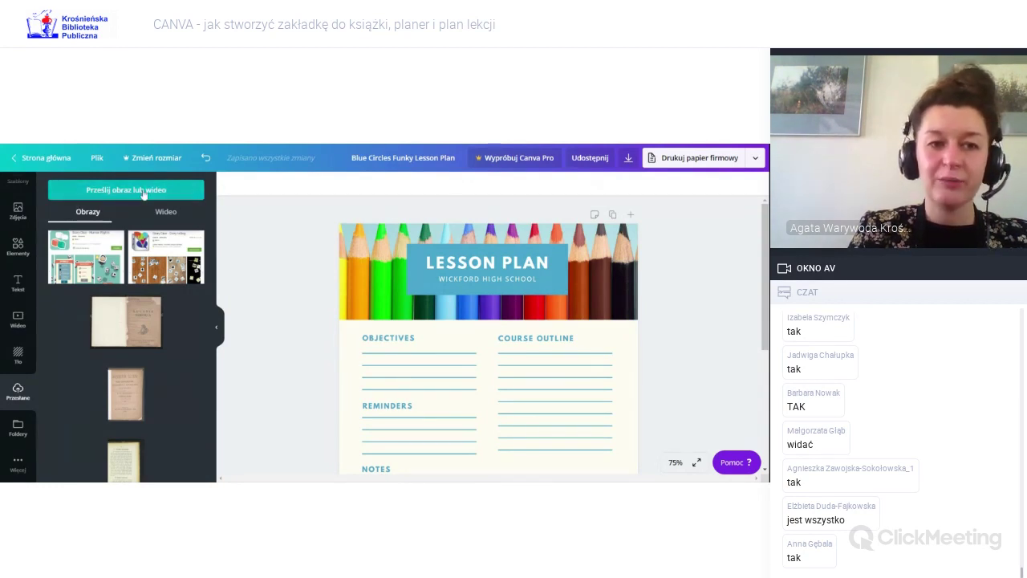
# Step: Upload a woman photo and place it in the header, replacing the pencils
pyautogui.click(143, 191)
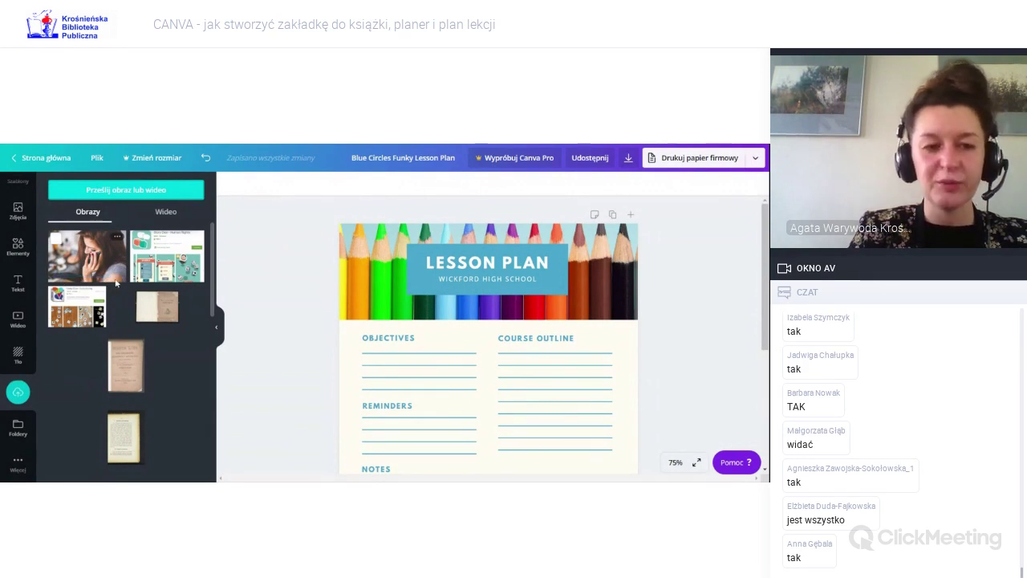
pyautogui.moveTo(83, 253)
pyautogui.mouseDown()
pyautogui.moveTo(353, 277)
pyautogui.moveTo(481, 273)
pyautogui.mouseUp()
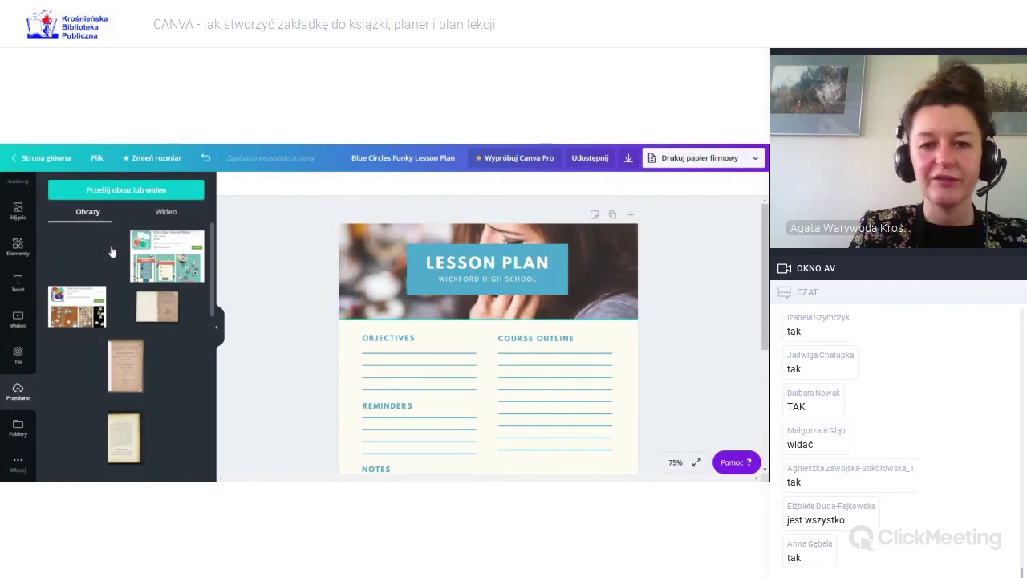
pyautogui.moveTo(112, 252); pyautogui.dragTo(363, 261)
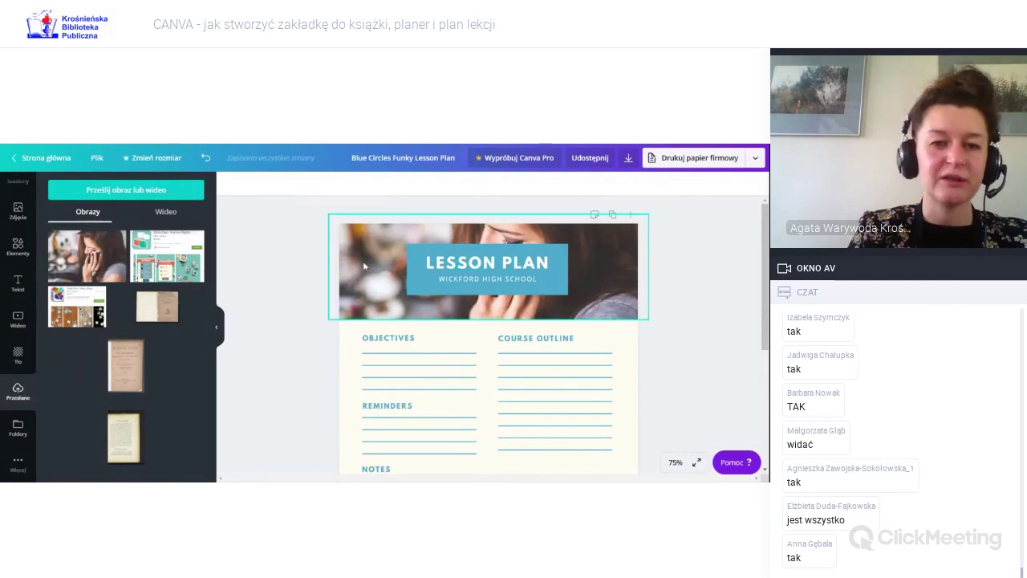
pyautogui.click(305, 252)
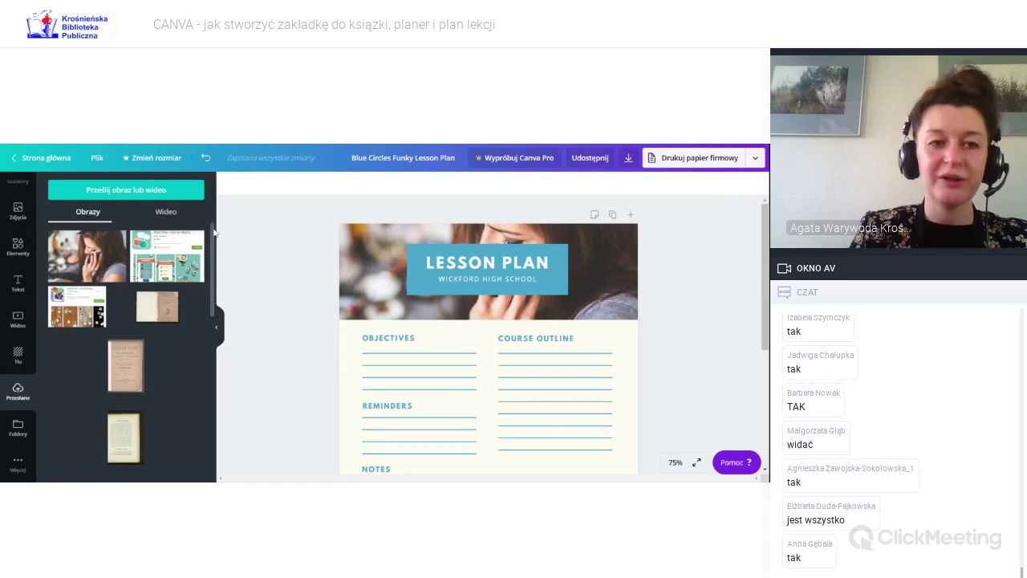
# Step: Scroll through the uploaded images library
pyautogui.moveTo(215, 232); pyautogui.dragTo(208, 325)
pyautogui.scroll(-5, 206, 378)
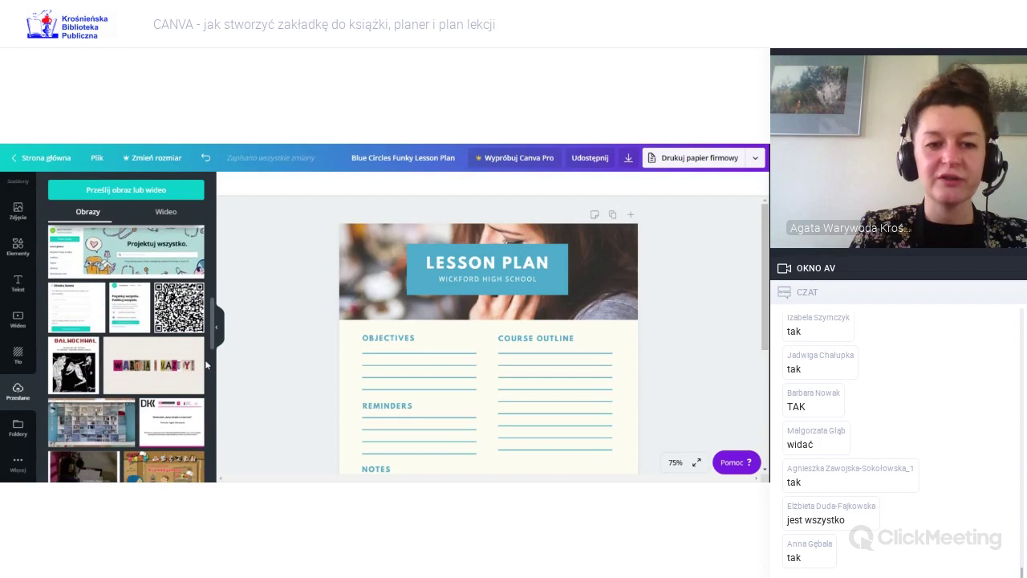
pyautogui.scroll(-8, 206, 378)
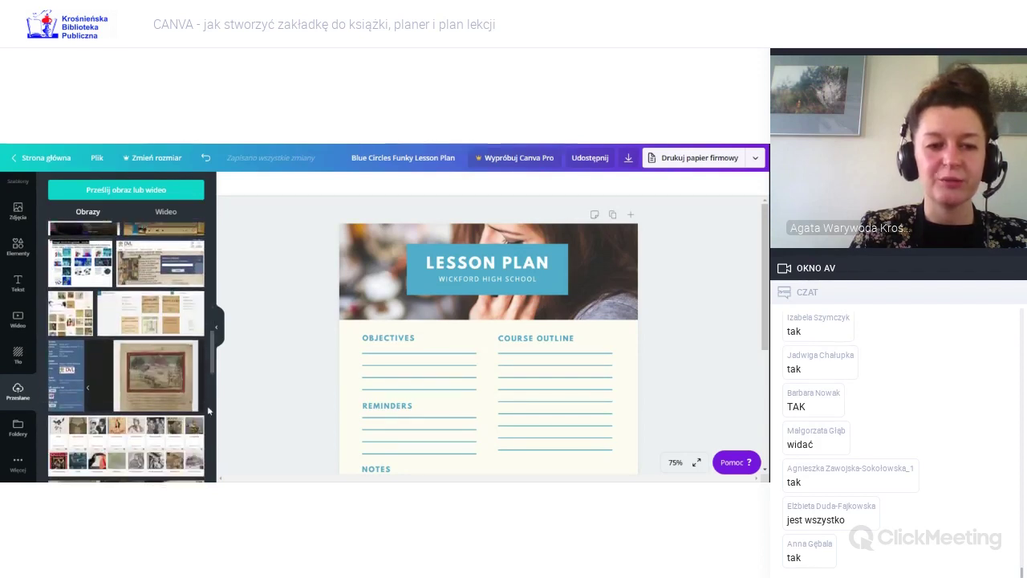
pyautogui.scroll(15, 208, 427)
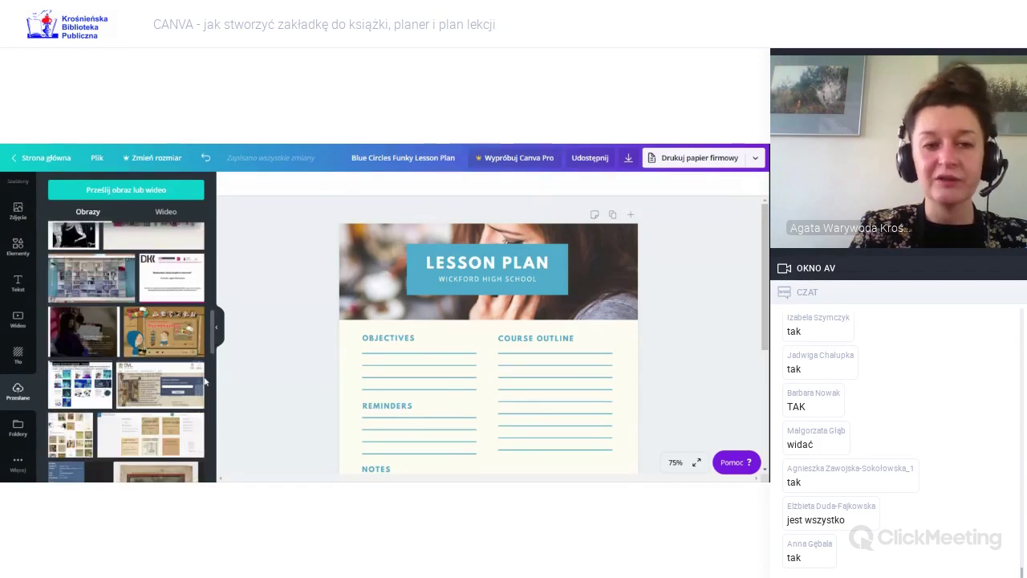